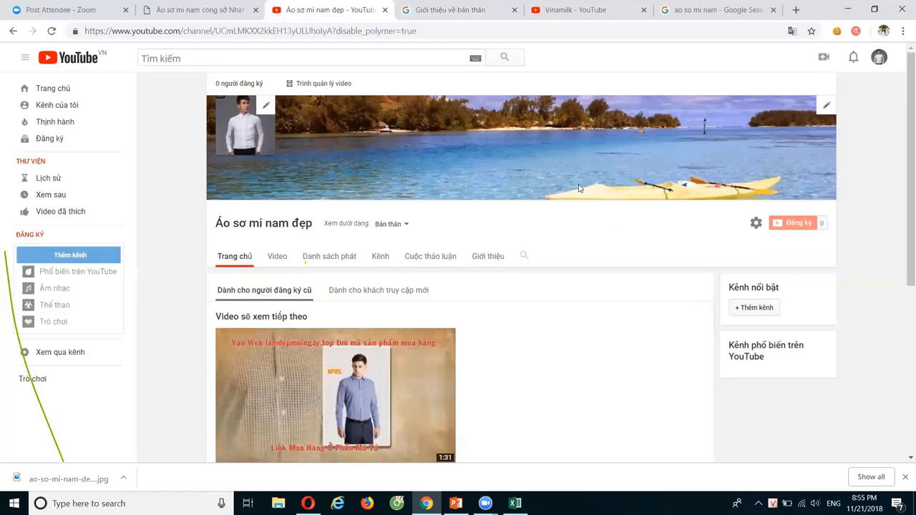
# Open Channel settings from the gear beside Subscribe on the Áo sơ mi nam đẹp channel
pyautogui.click(756, 223)
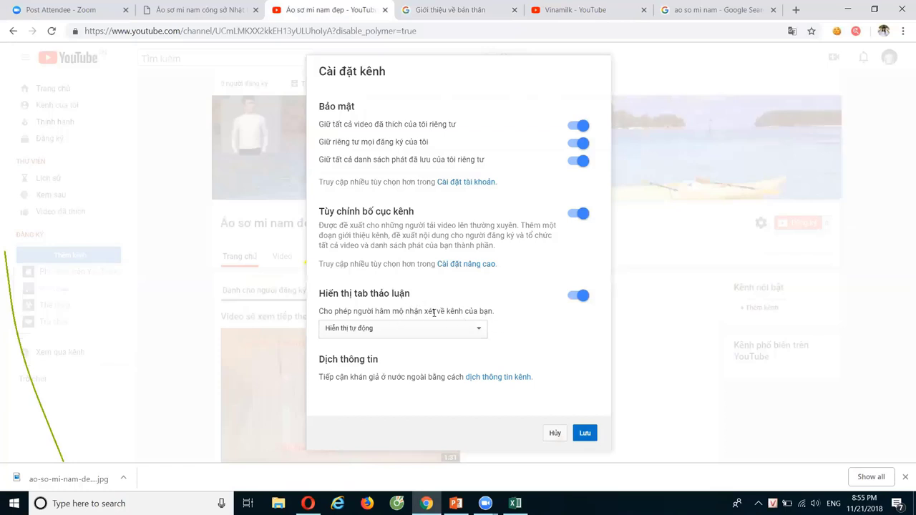
# Save the channel settings with Lưu and go to Trình quản lý video
pyautogui.click(581, 435)
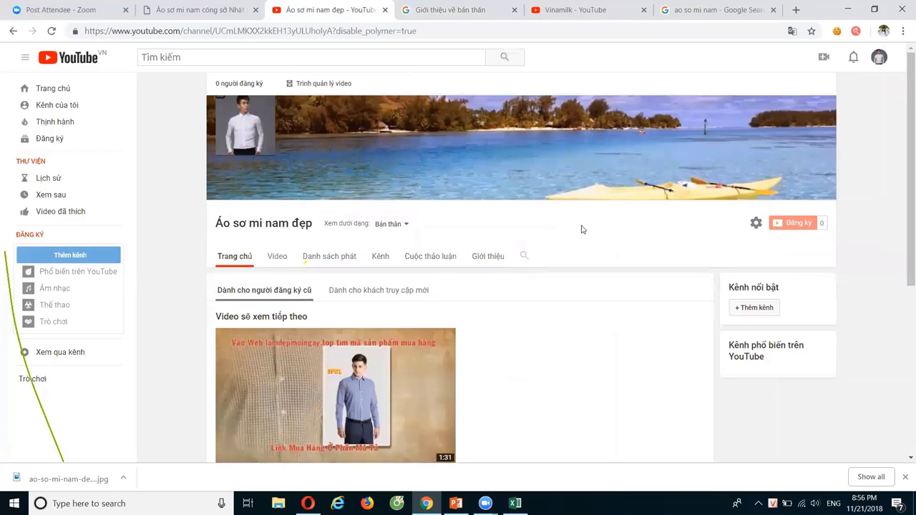
pyautogui.click(324, 86)
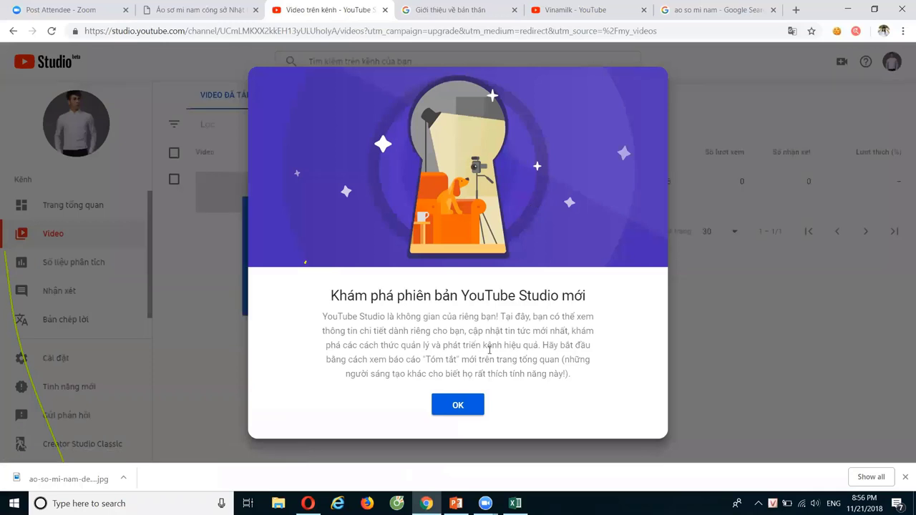
# Dismiss the Studio welcome and tip, switch to Creator Studio Classic, and skip the feedback survey
pyautogui.click(469, 405)
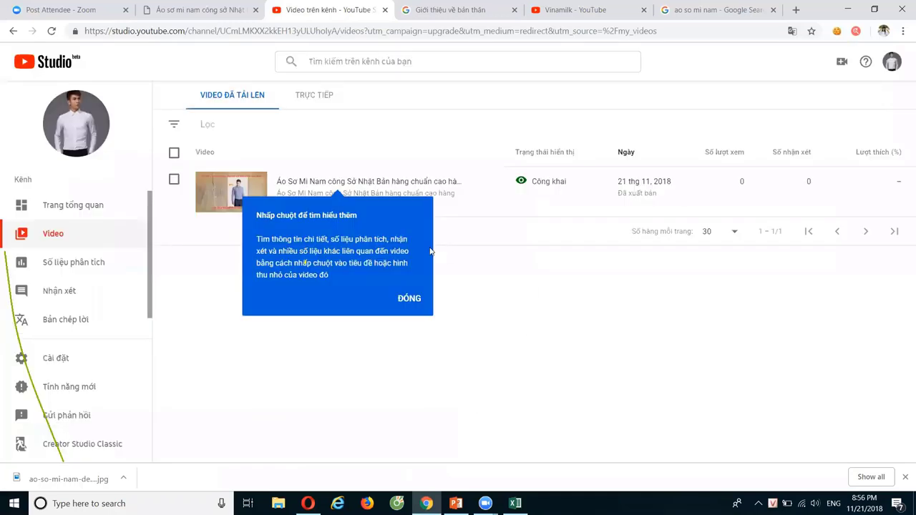
pyautogui.click(409, 298)
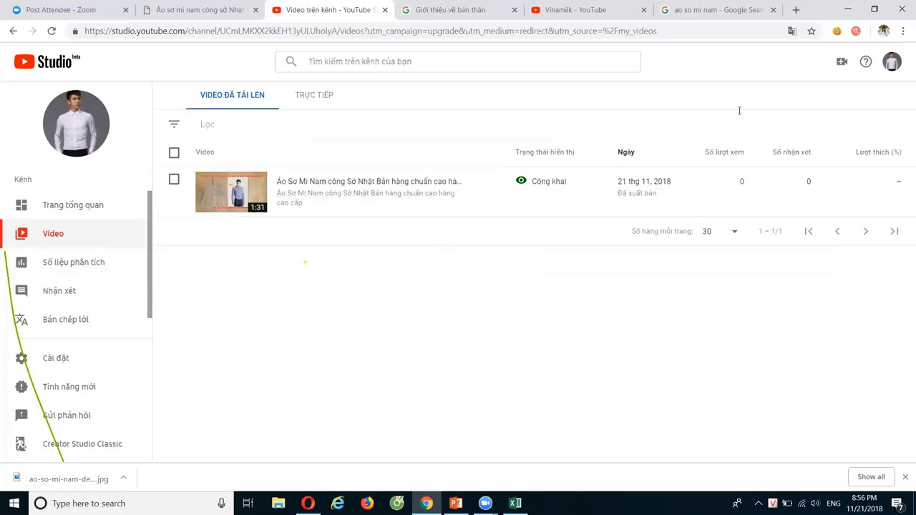
pyautogui.click(98, 448)
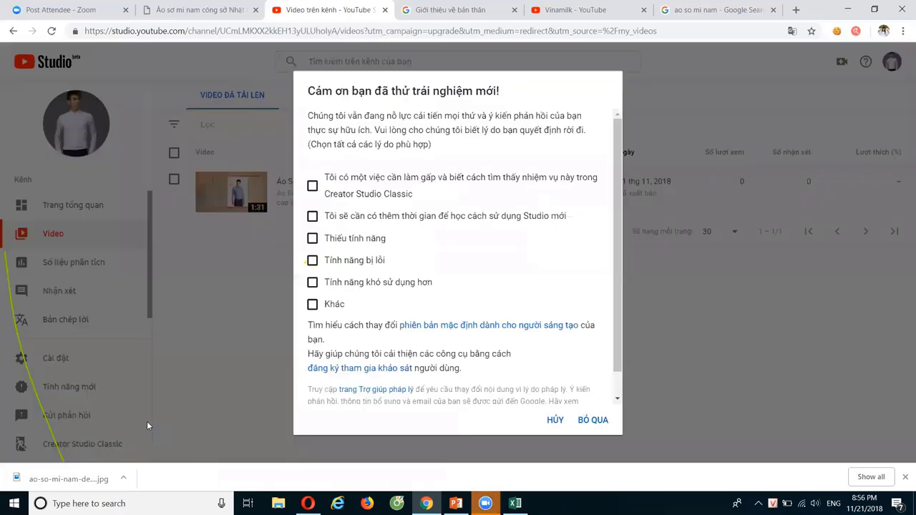
pyautogui.click(593, 422)
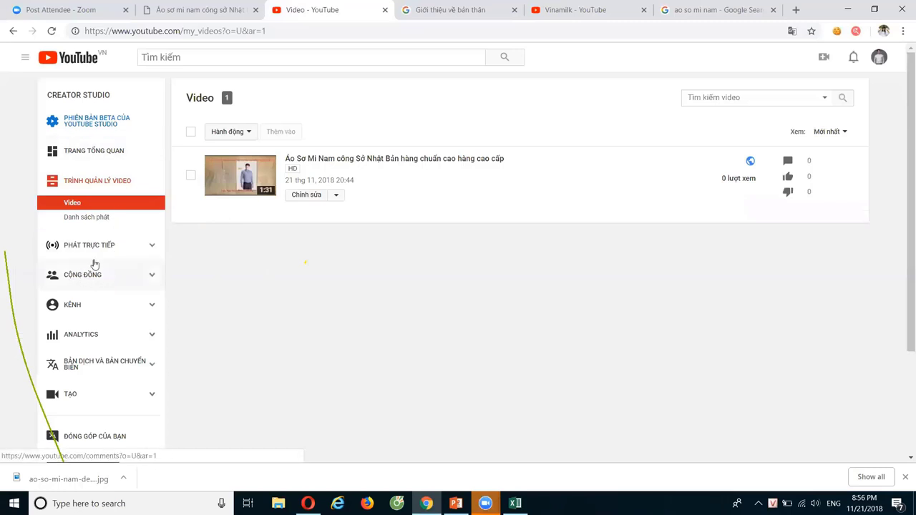
# Open Trạng thái và tính năng under KÊNH and start account verification with Xác minh
pyautogui.click(220, 288)
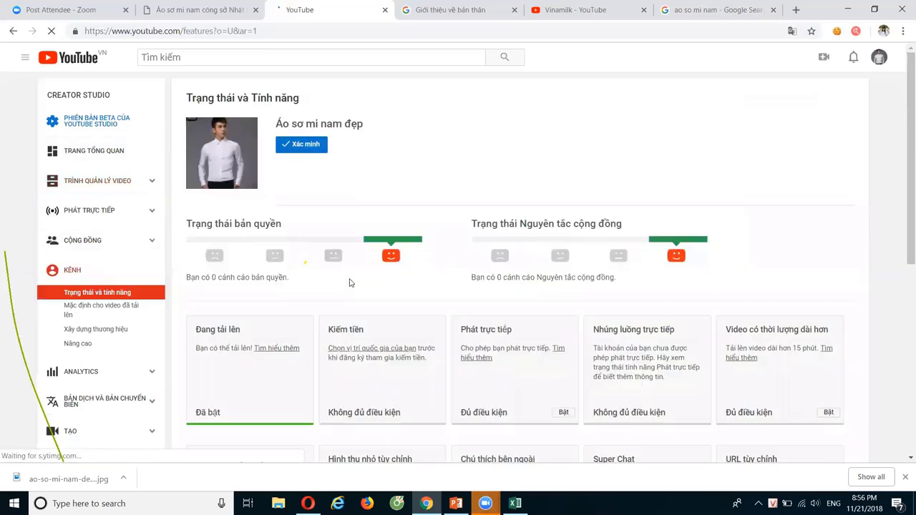
pyautogui.scroll(-2, 331, 293)
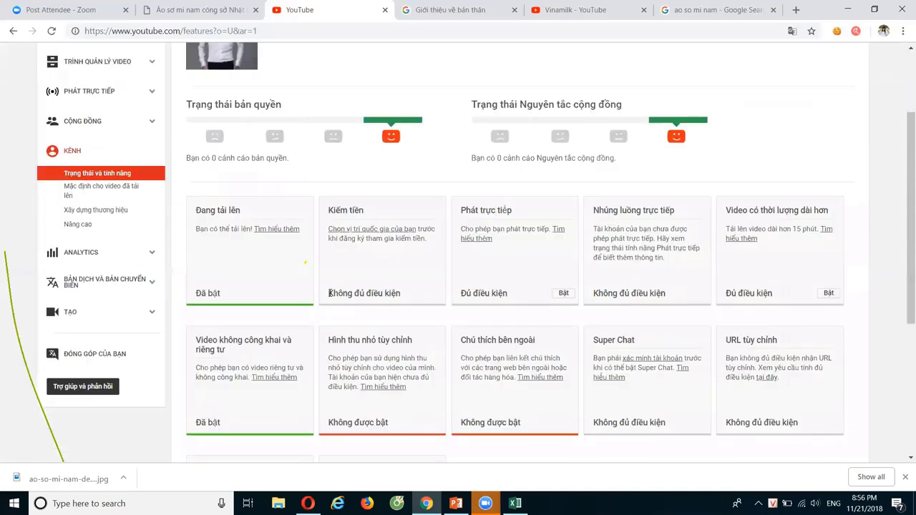
pyautogui.scroll(2, 322, 236)
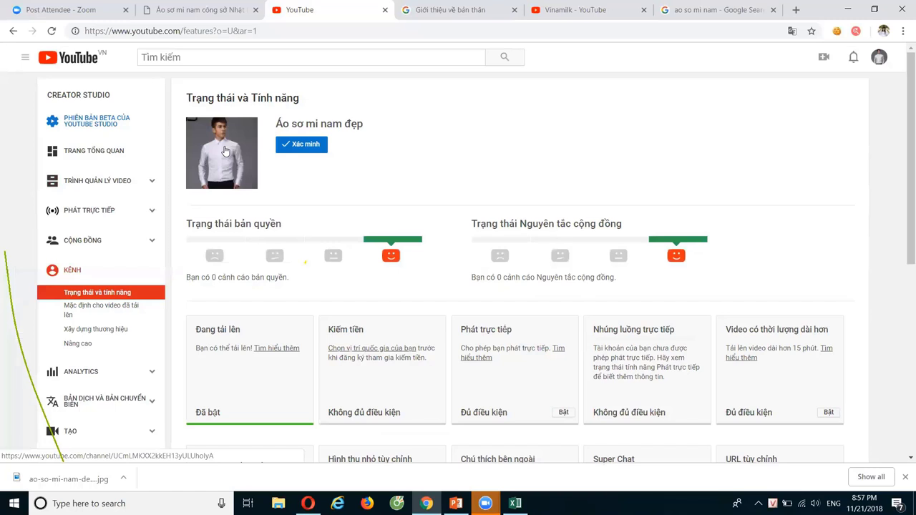
pyautogui.click(302, 146)
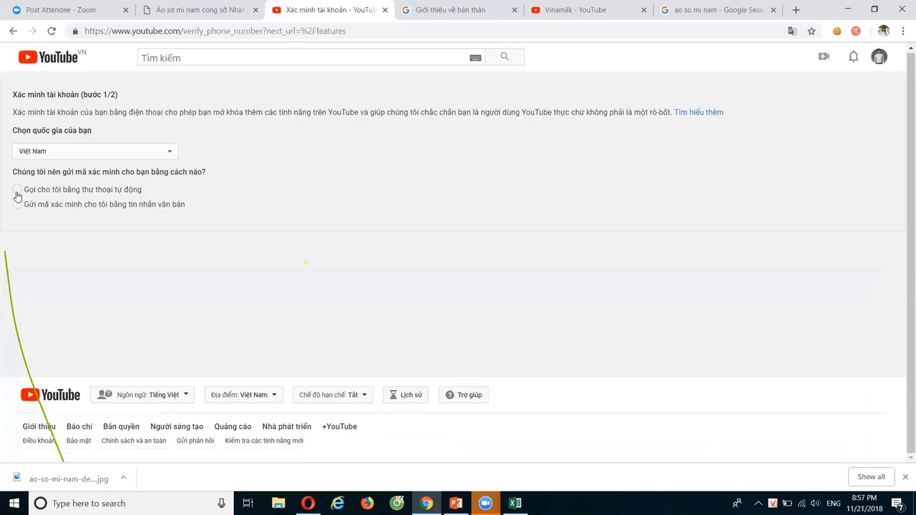
# Choose automated voice-call verification and acknowledge the phone-ready notice
pyautogui.click(18, 196)
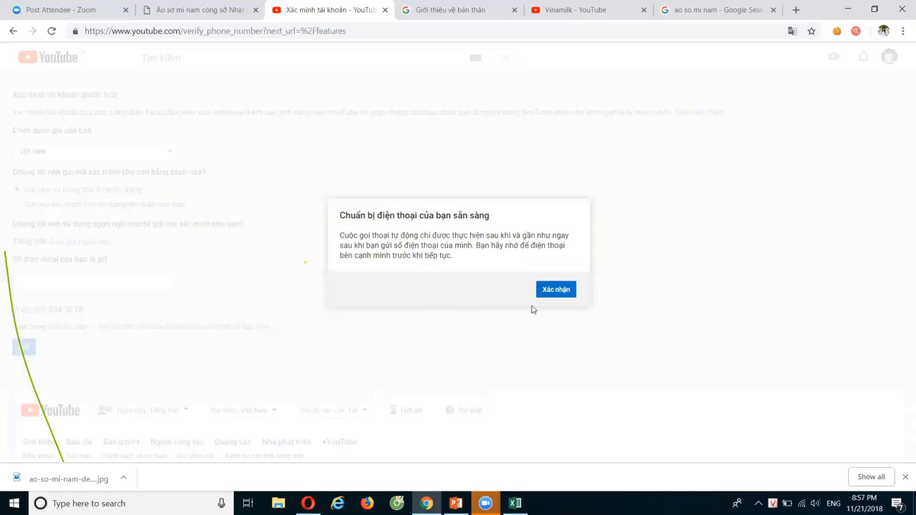
pyautogui.click(559, 294)
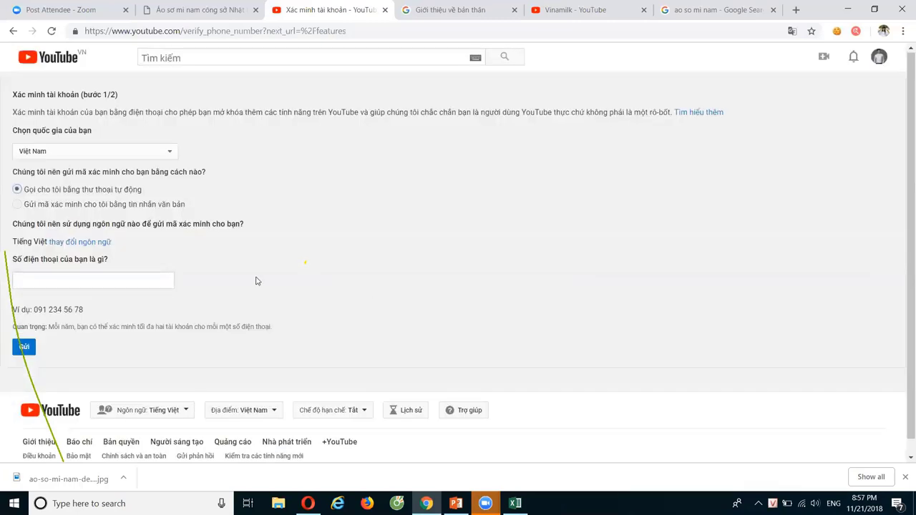
pyautogui.click(17, 205)
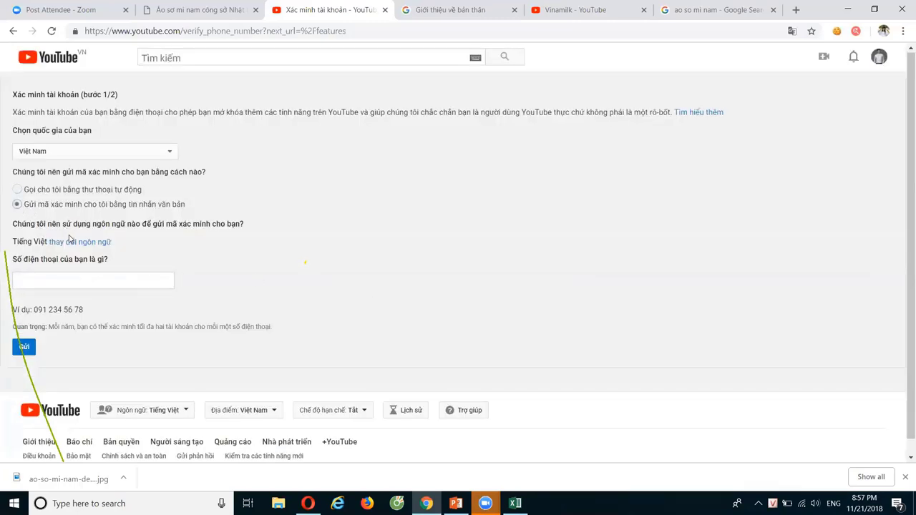
pyautogui.click(54, 284)
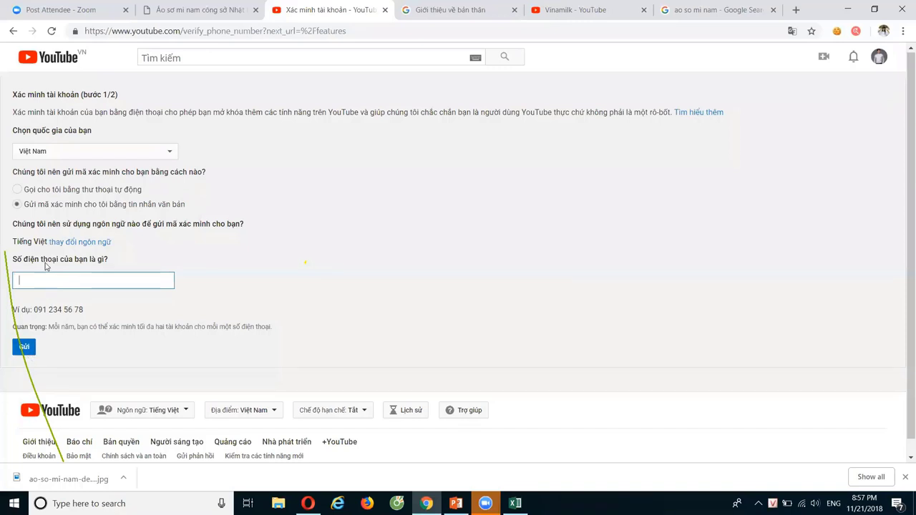
pyautogui.click(18, 191)
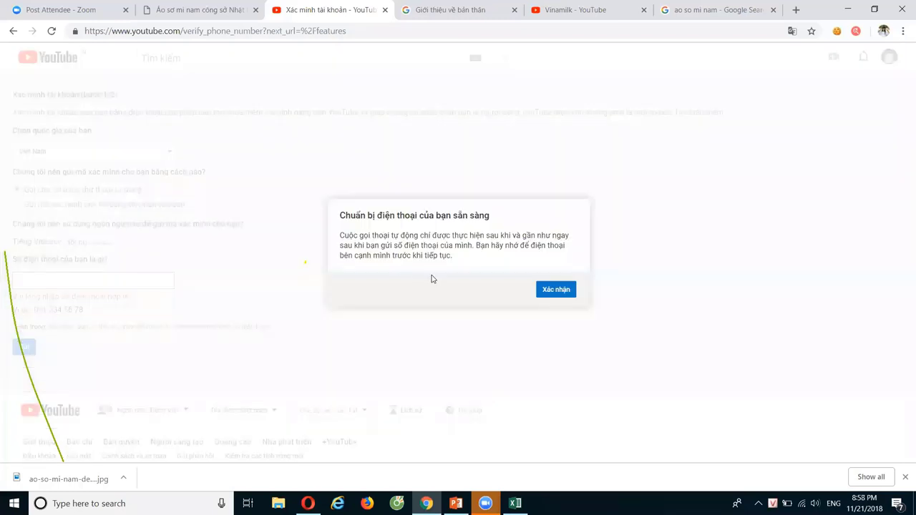
pyautogui.click(541, 291)
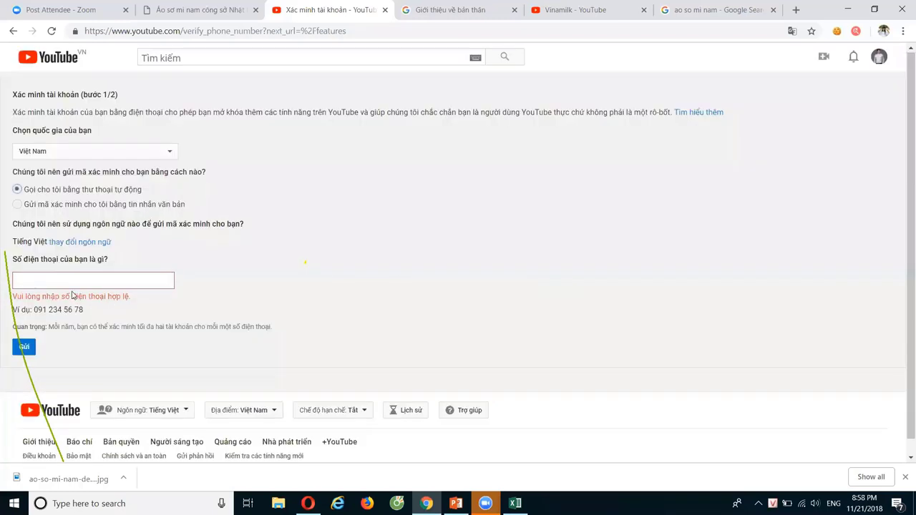
# Enter the phone number, correct its last digit, and submit it with Gửi
pyautogui.click(36, 282)
pyautogui.write('3')
pyautogui.click(23, 346)
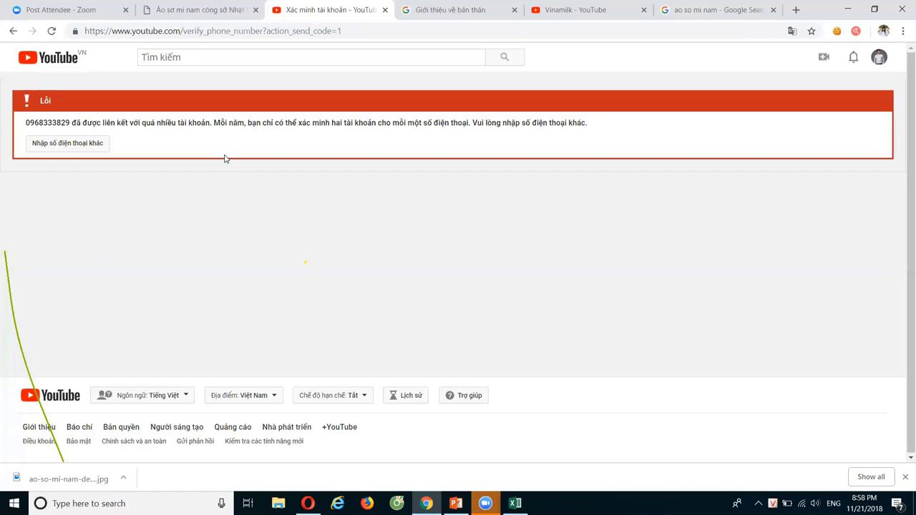
# Retry voice-call verification by entering and submitting a different phone number
pyautogui.click(66, 145)
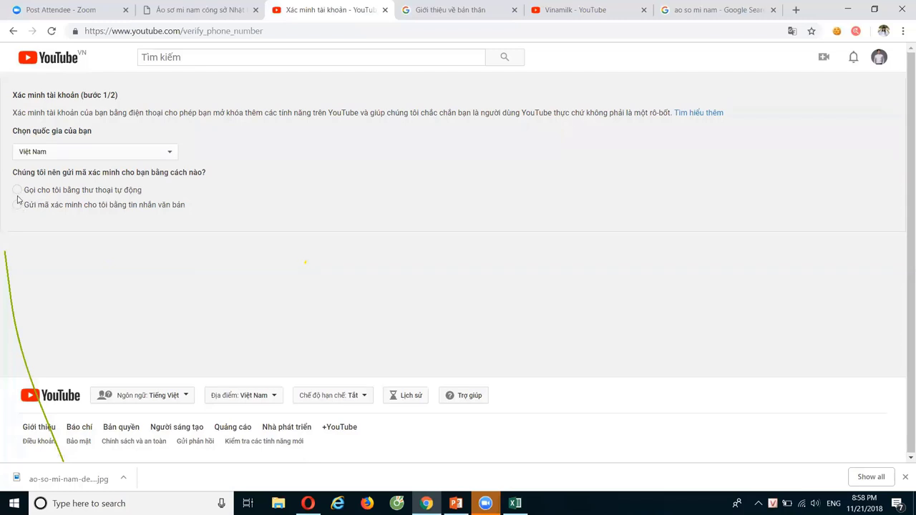
pyautogui.click(17, 190)
pyautogui.click(556, 289)
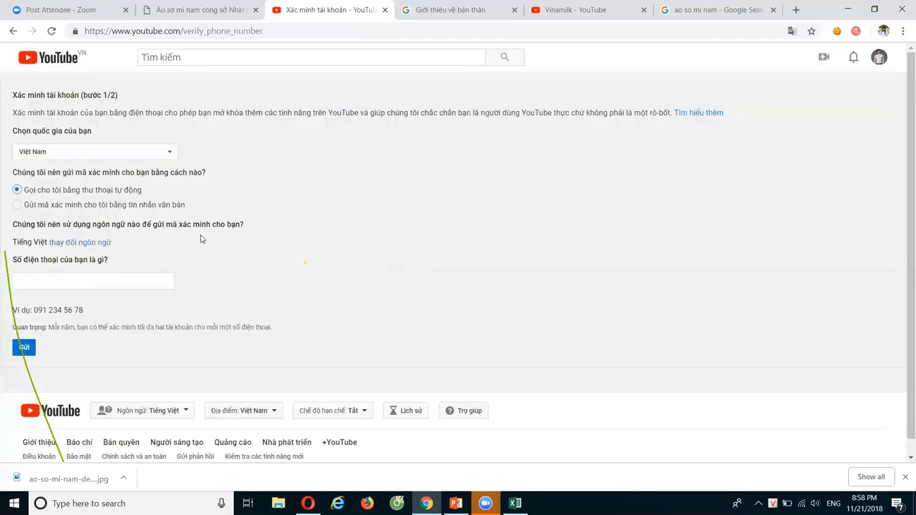
pyautogui.click(93, 283)
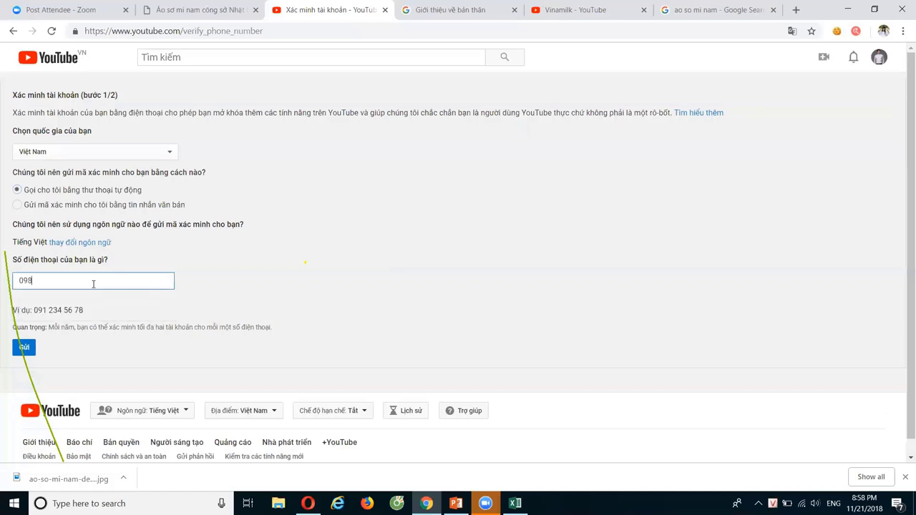
pyautogui.click(25, 348)
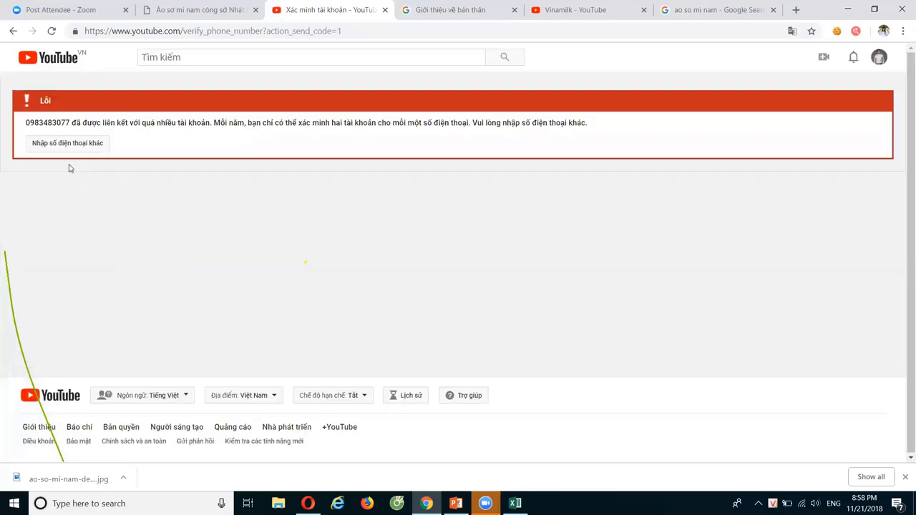
# Try text-message verification with the saved number, then reselect voice call on the blank form
pyautogui.click(63, 148)
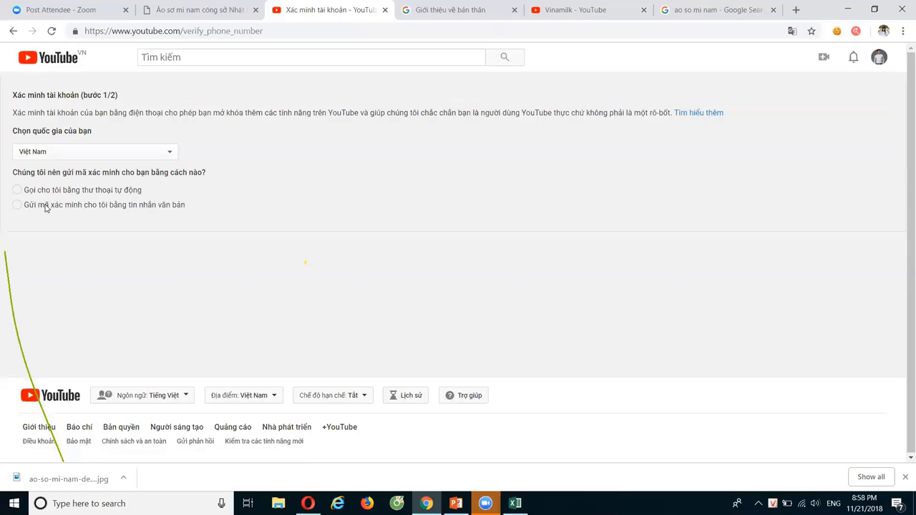
pyautogui.click(47, 207)
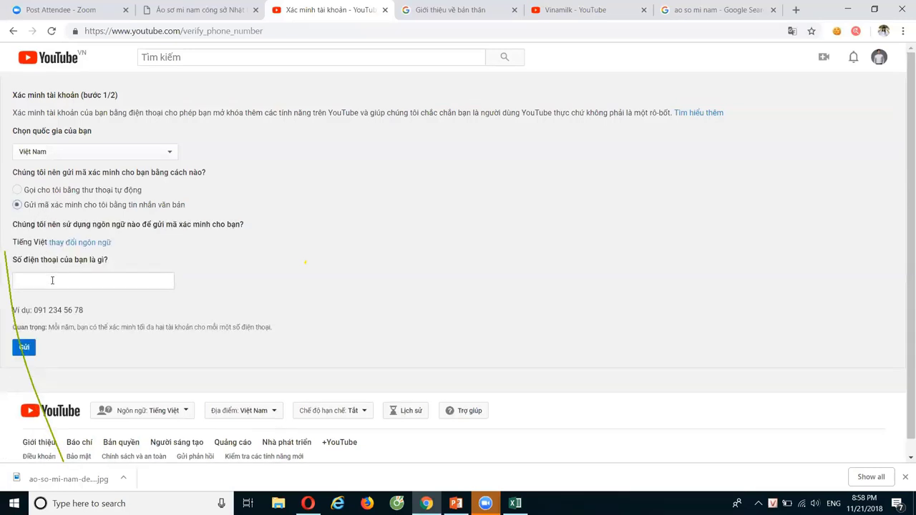
pyautogui.click(52, 281)
pyautogui.click(50, 305)
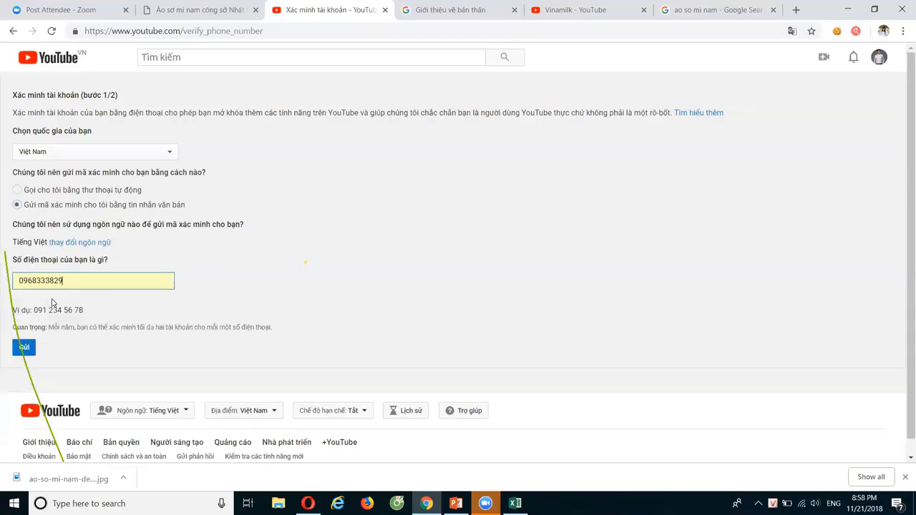
pyautogui.click(26, 348)
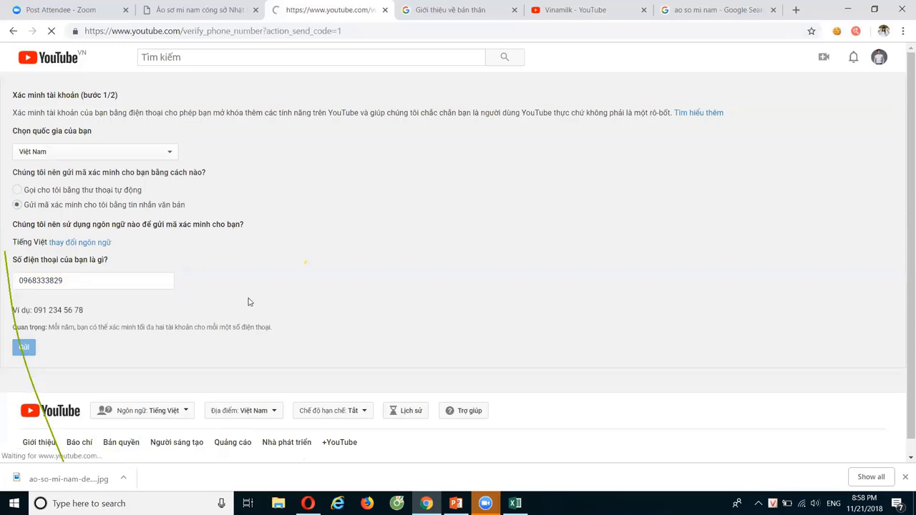
pyautogui.click(13, 31)
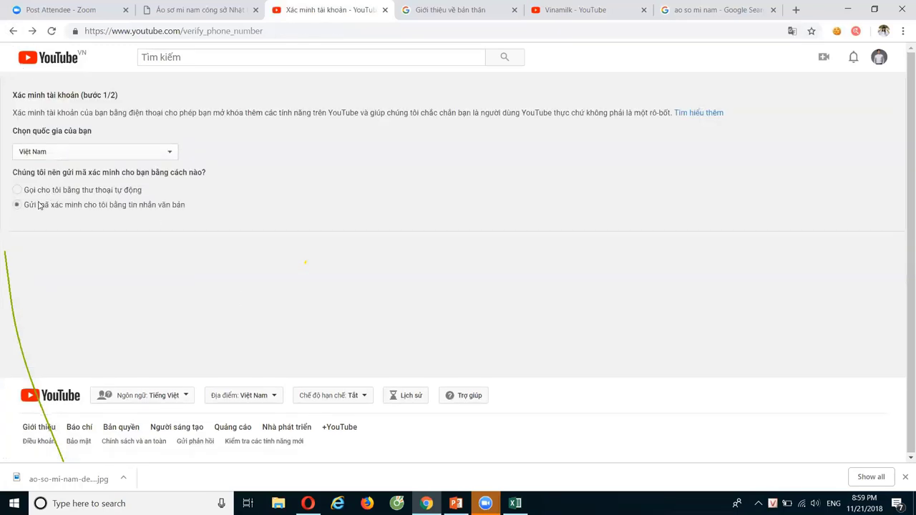
pyautogui.click(17, 190)
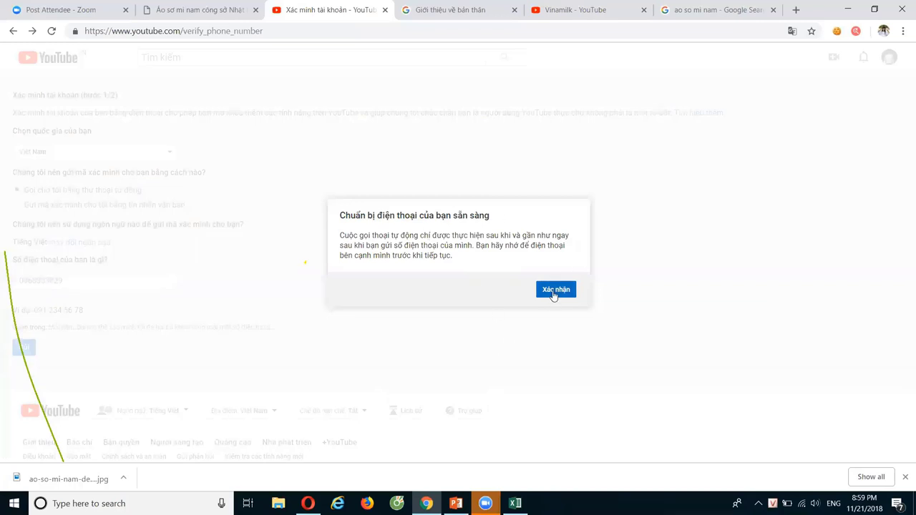
pyautogui.click(553, 290)
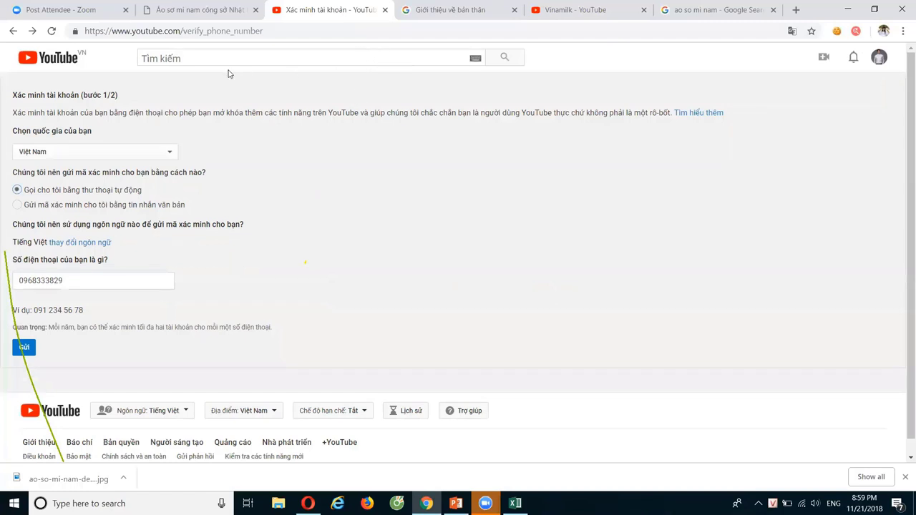
# Return to Status and features, highlight the over-15-minute videos text, and switch to Vinamilk's videos
pyautogui.click(13, 31)
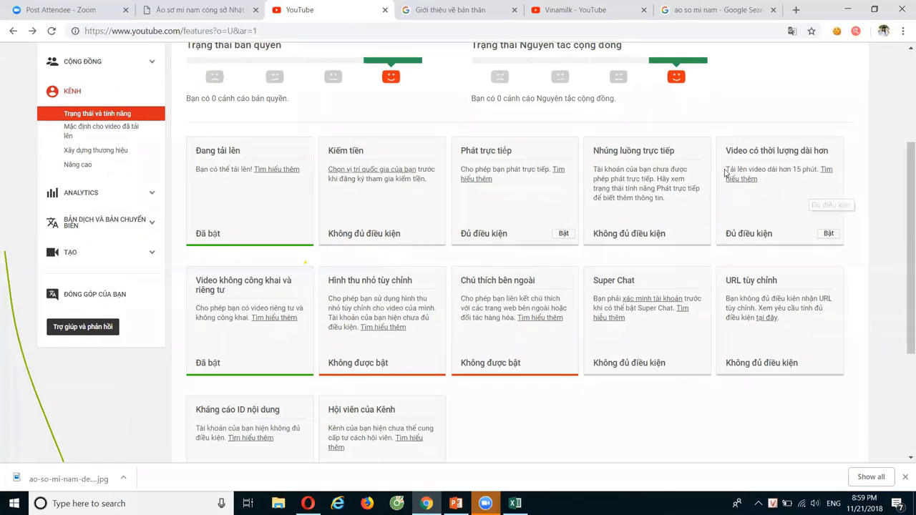
pyautogui.moveTo(725, 170); pyautogui.dragTo(816, 173)
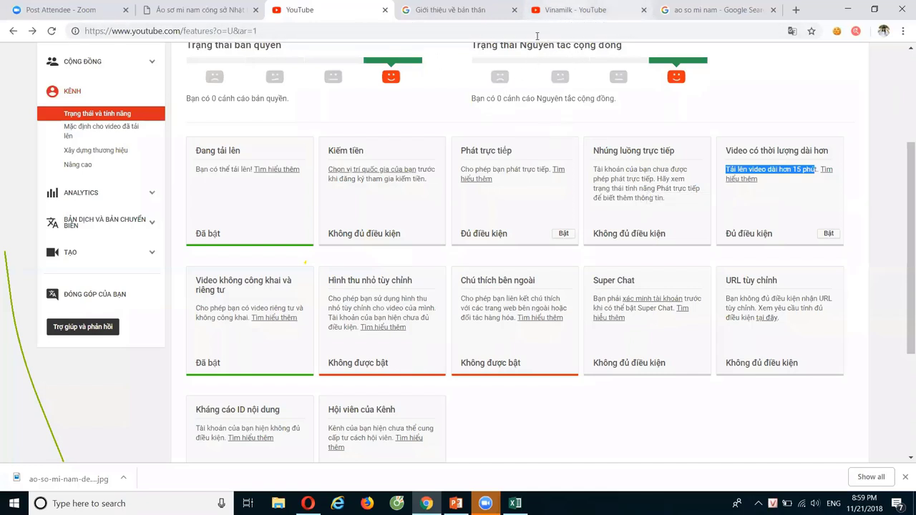
pyautogui.click(569, 20)
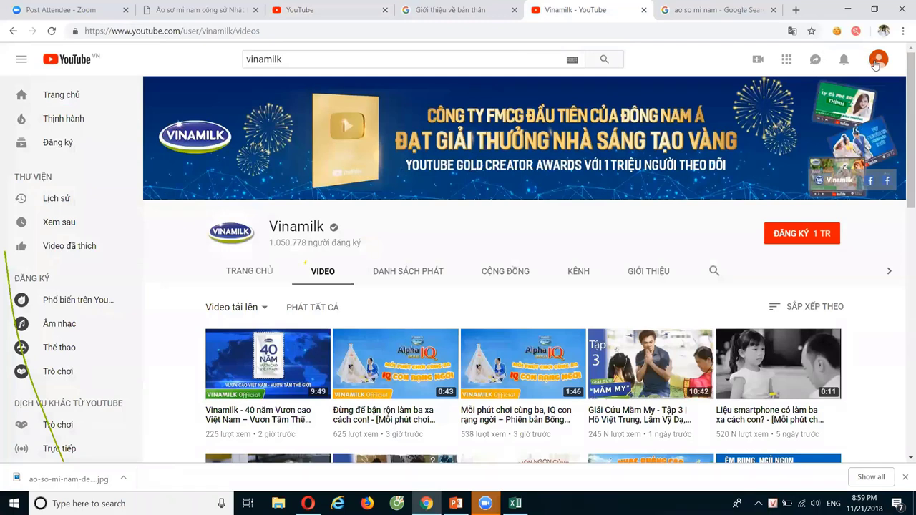
# Go to My channel via the avatar menu, open the uploaded shirt video, and choose EDIT VIDEO
pyautogui.click(875, 63)
pyautogui.click(764, 136)
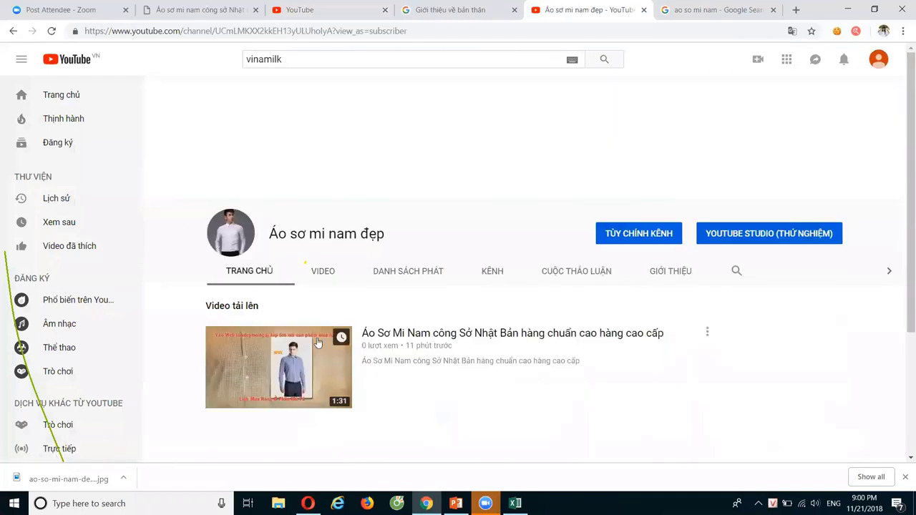
pyautogui.scroll(-2, 358, 286)
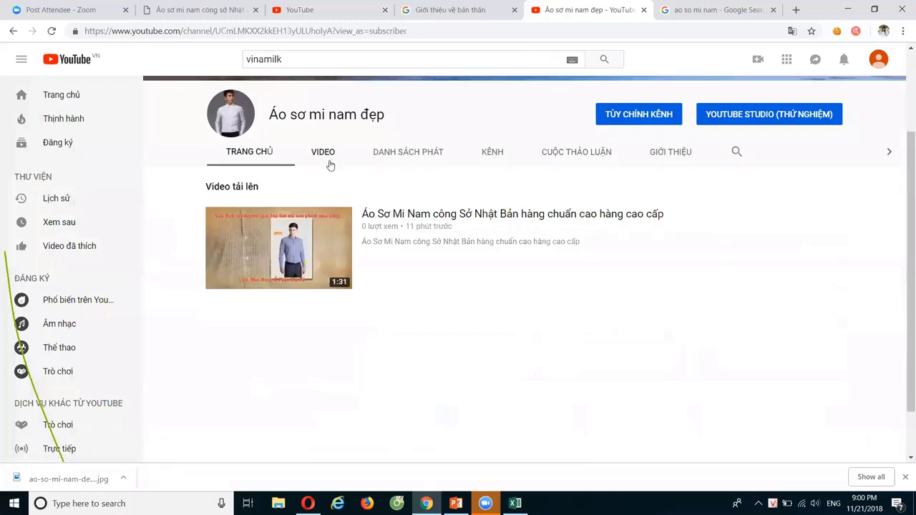
pyautogui.click(390, 219)
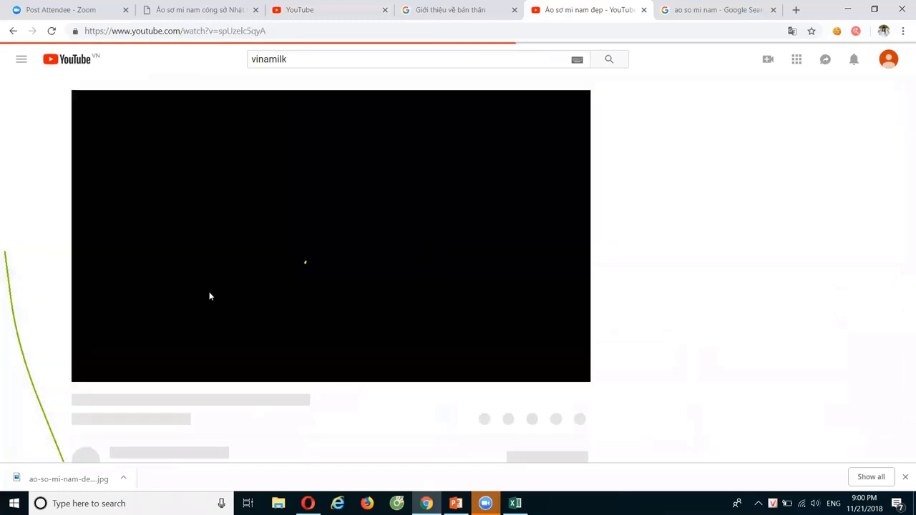
pyautogui.scroll(-1, 487, 444)
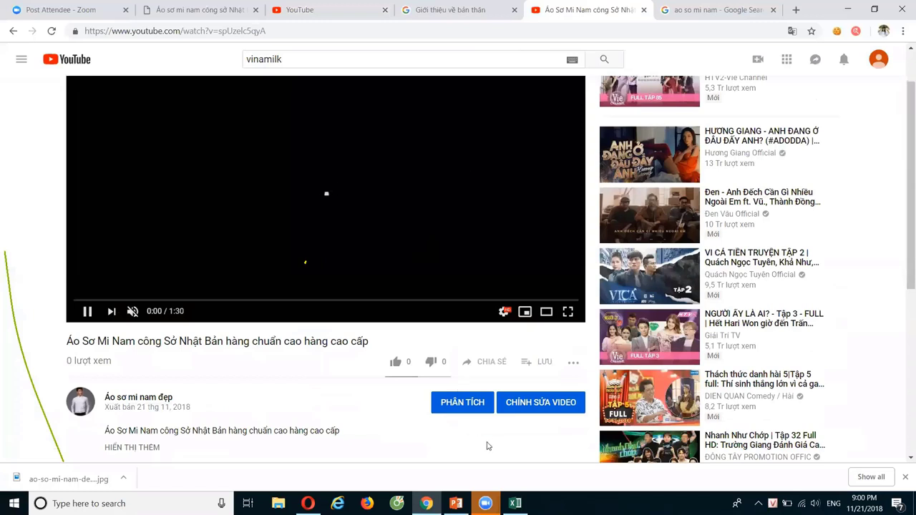
pyautogui.click(530, 412)
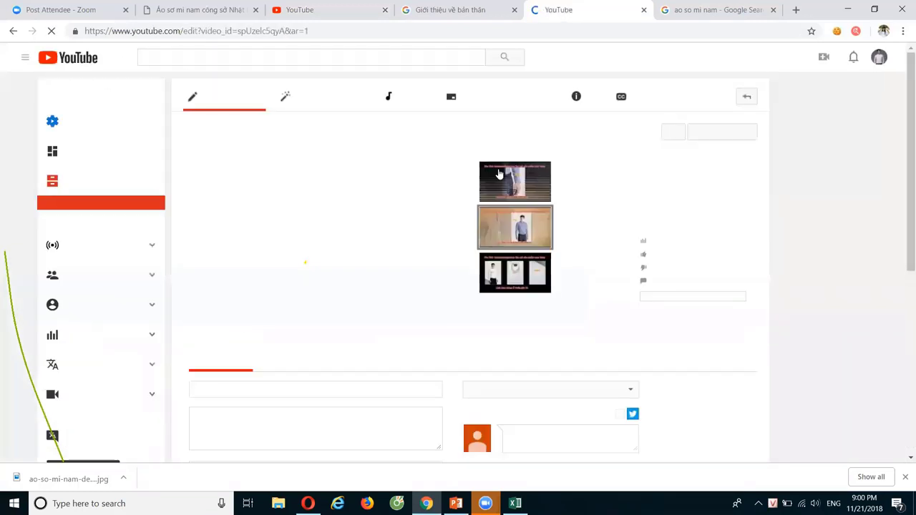
# Review the shirt video's Basic info fields, then return to the channel features page
pyautogui.scroll(-1, 490, 266)
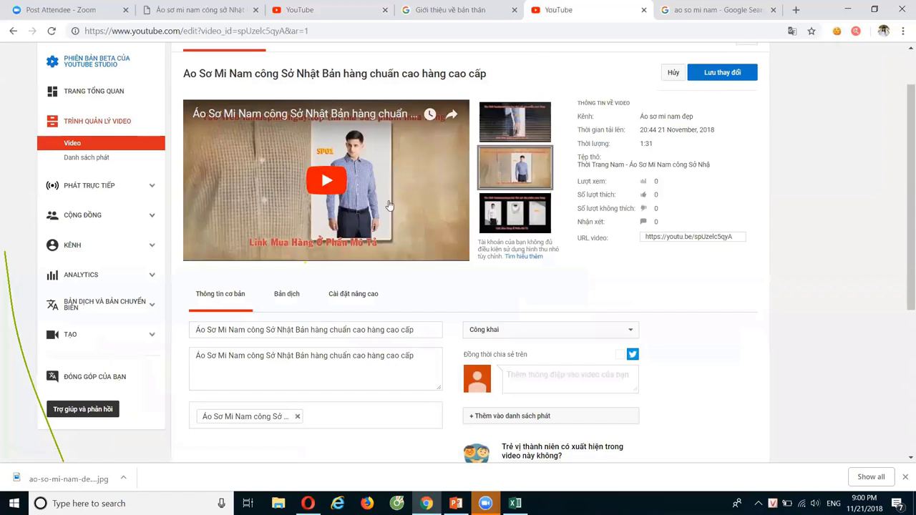
pyautogui.scroll(2, 367, 282)
pyautogui.scroll(-2, 593, 327)
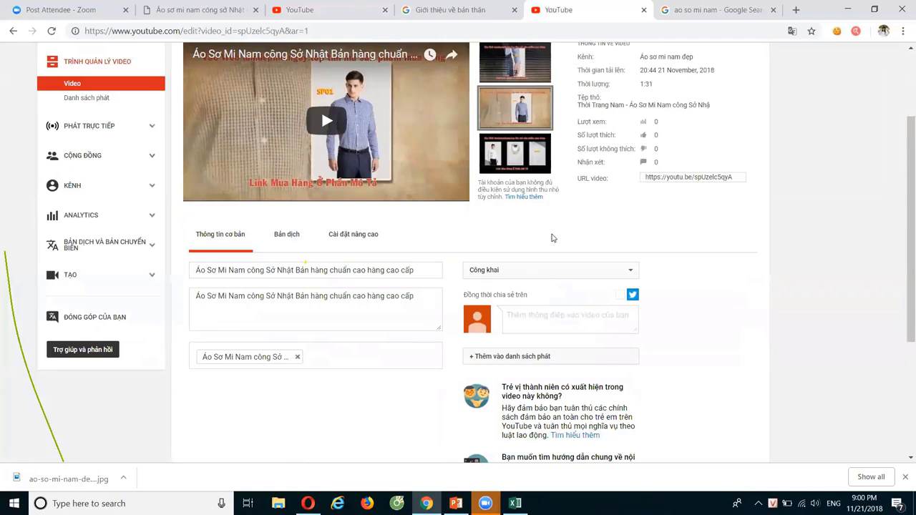
pyautogui.scroll(-2, 500, 229)
pyautogui.scroll(4, 500, 229)
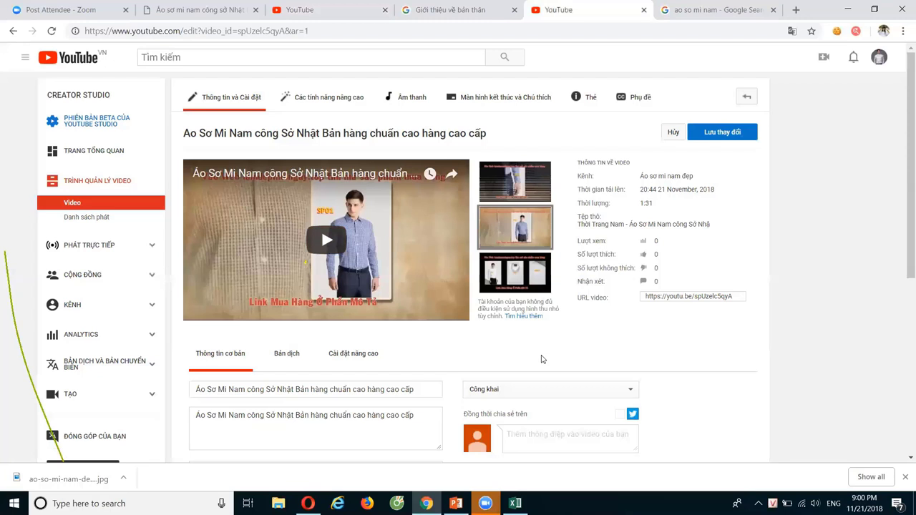
pyautogui.click(323, 12)
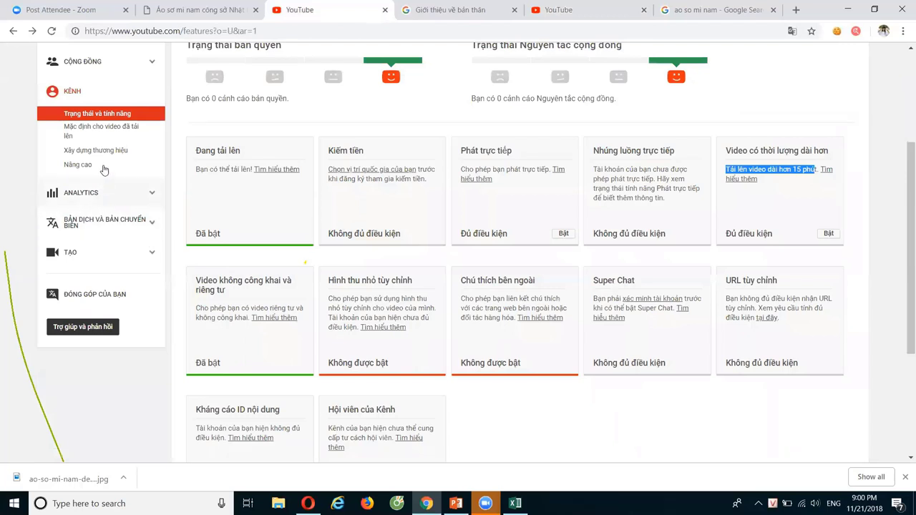
# Set the upload defaults licence to Creative Commons - Ghi nhận tác giả
pyautogui.click(99, 129)
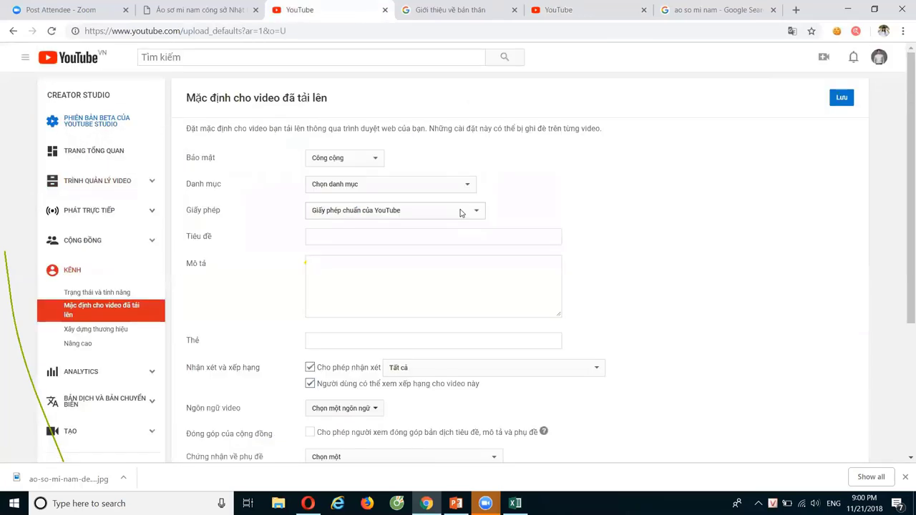
pyautogui.click(462, 212)
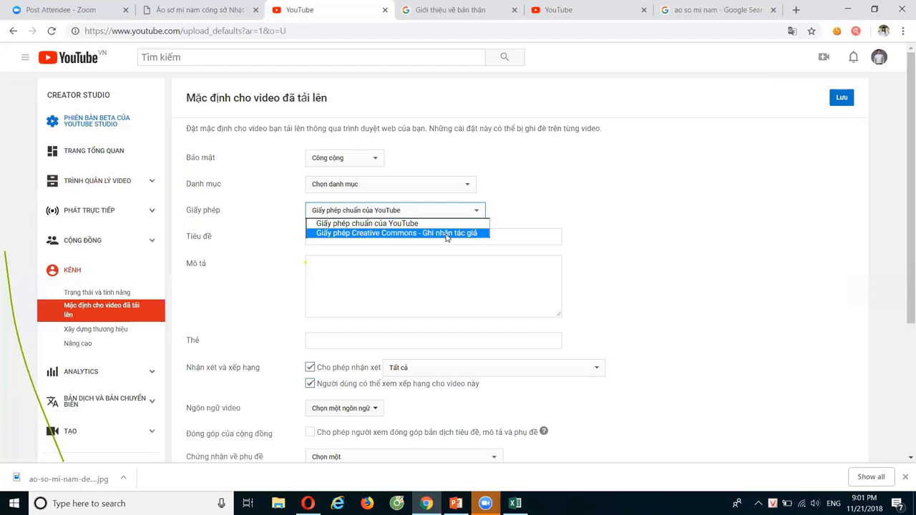
pyautogui.click(447, 237)
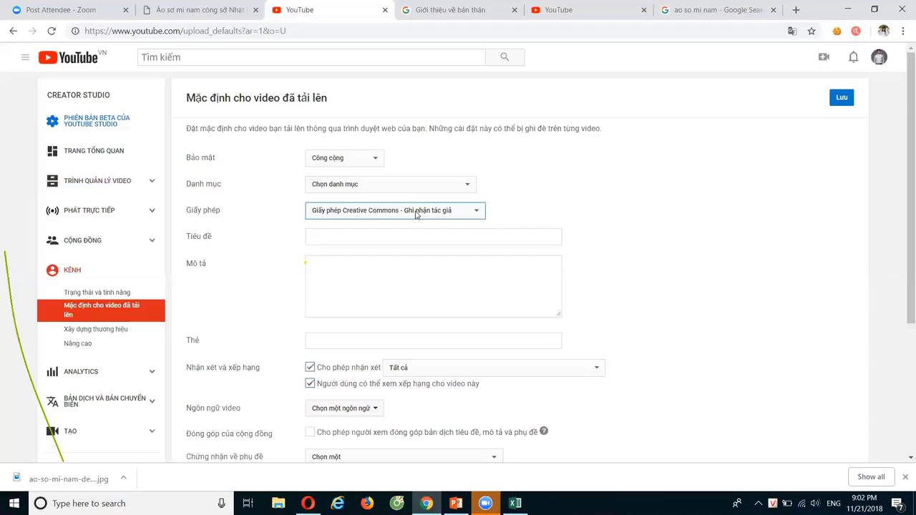
pyautogui.click(322, 234)
# Enter 'Áo sơ mi Nam Đẹp' as the default upload title, with no trailing dash
pyautogui.click(638, 269)
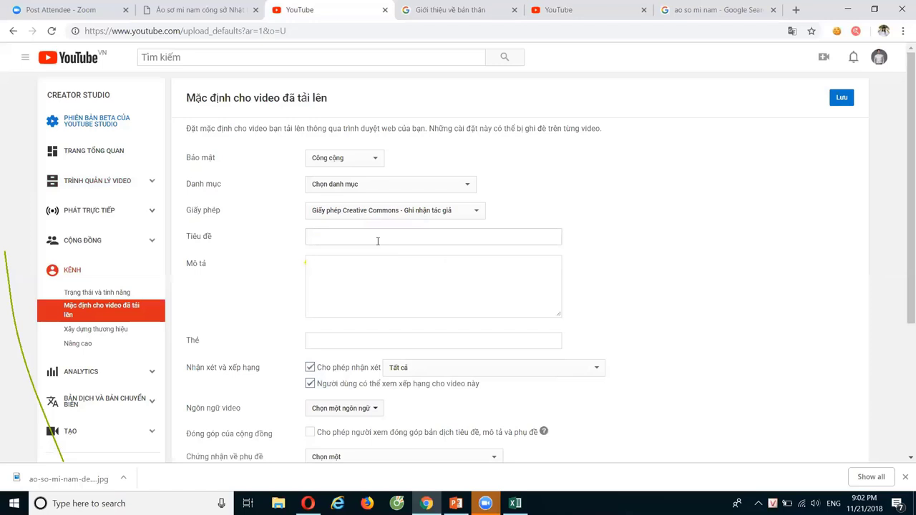
pyautogui.click(377, 241)
pyautogui.click(605, 303)
pyautogui.click(334, 238)
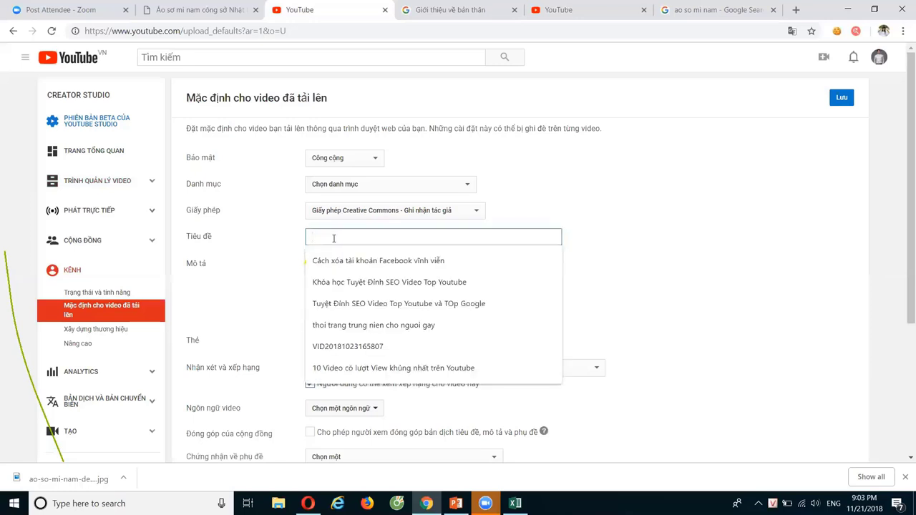
pyautogui.click(565, 9)
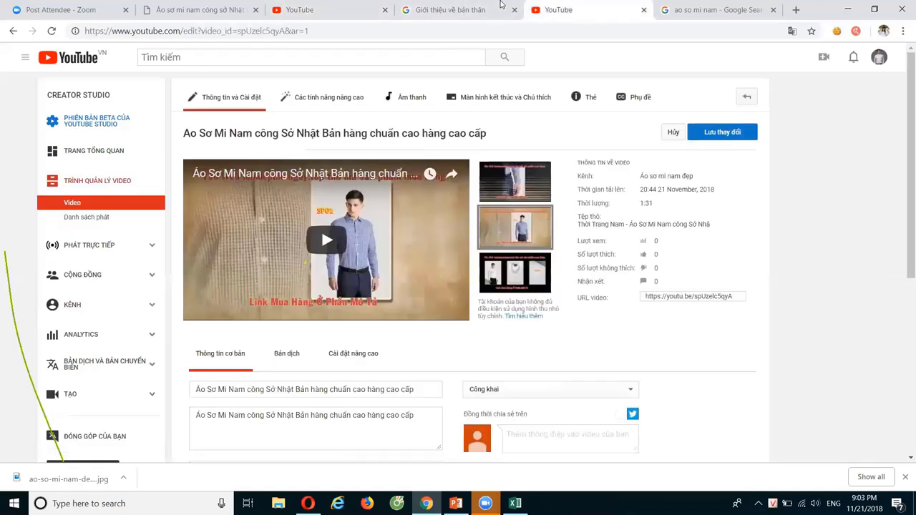
pyautogui.scroll(-3, 294, 298)
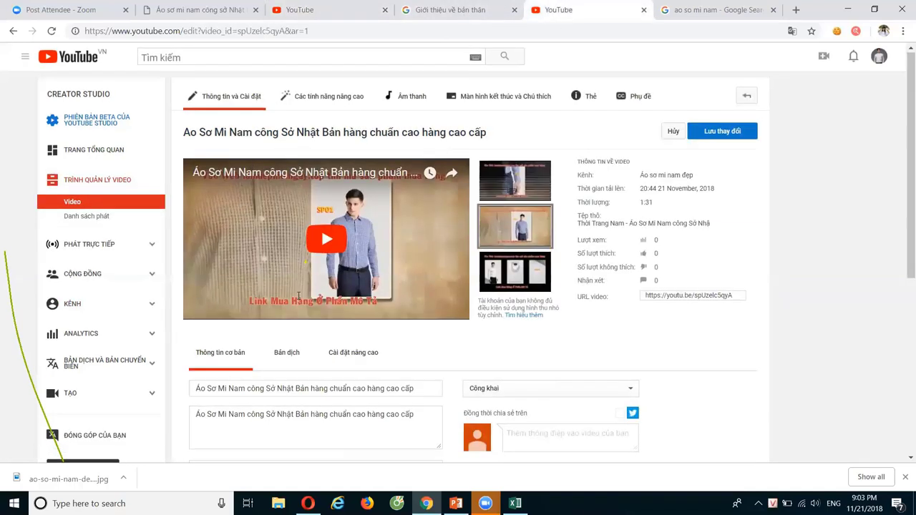
pyautogui.scroll(3, 294, 298)
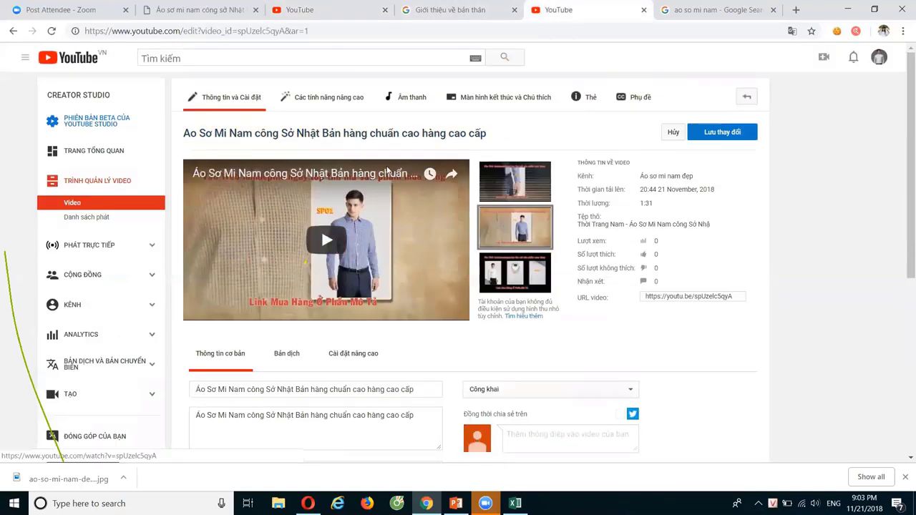
pyautogui.click(318, 11)
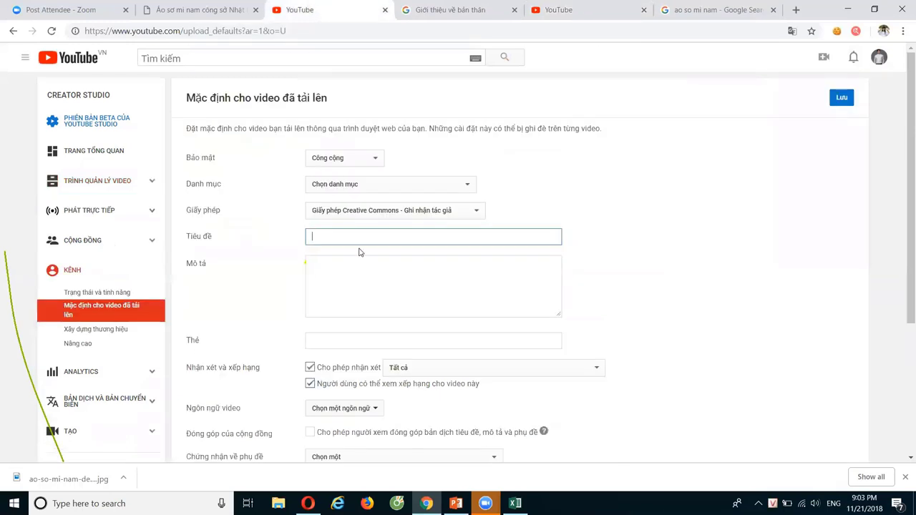
pyautogui.write('Ao')
pyautogui.write(' sơ mi Na')
pyautogui.write('m')
pyautogui.write(' Đẹp')
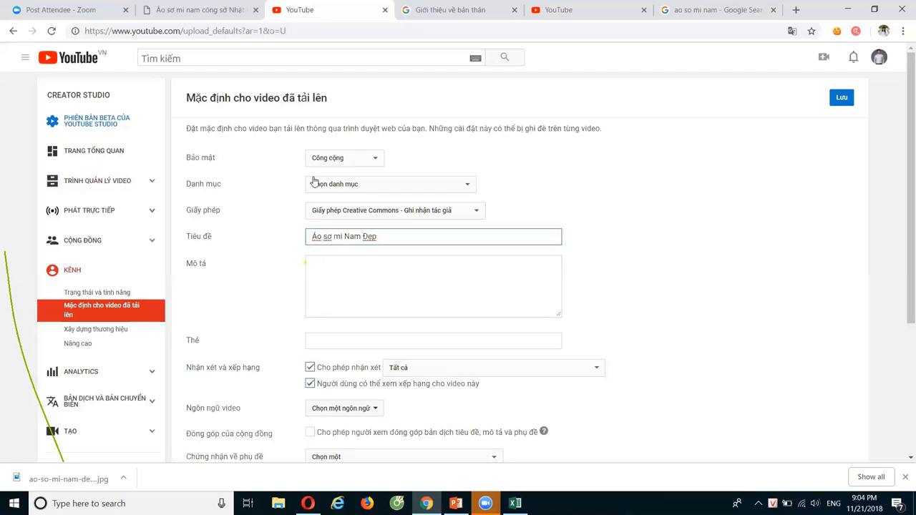
pyautogui.write('-')
pyautogui.press('BackSpace')
pyautogui.press('BackSpace')
# Write 'Đăng Ký kênh :', 'Website :' and 'Fanpage Facebook :' as separate description lines
pyautogui.click(359, 281)
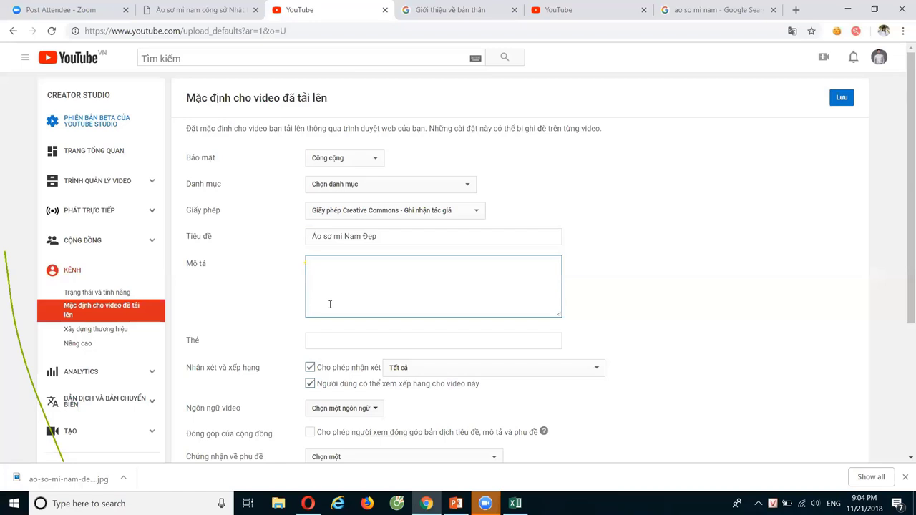
pyautogui.write('Đăng Ký')
pyautogui.write(' kênh :  ')
pyautogui.write('Website :')
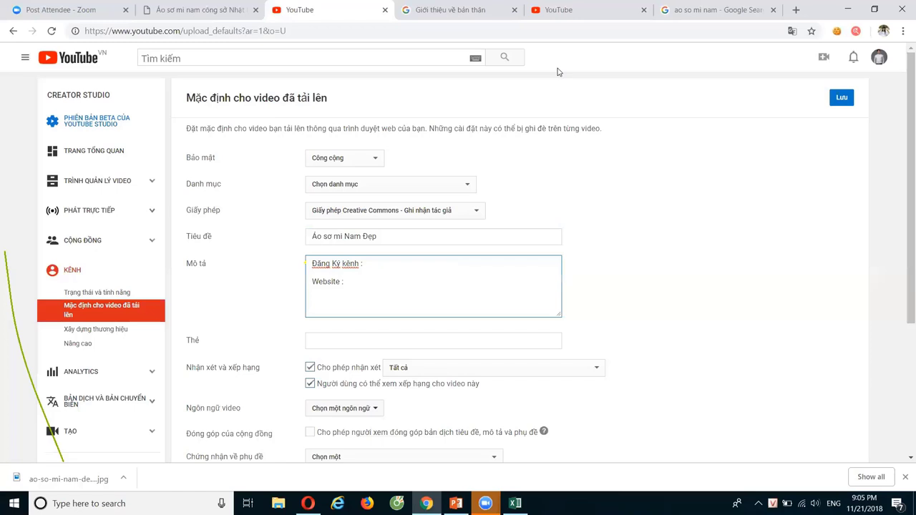
pyautogui.press('Return')
pyautogui.press('Return')
pyautogui.write('Fanpage Facebook :')
pyautogui.press('Return')
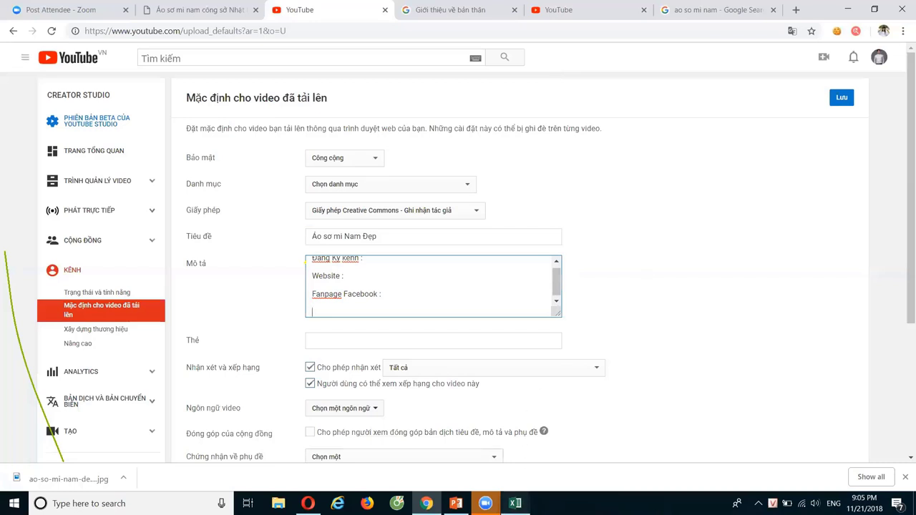
pyautogui.click(515, 503)
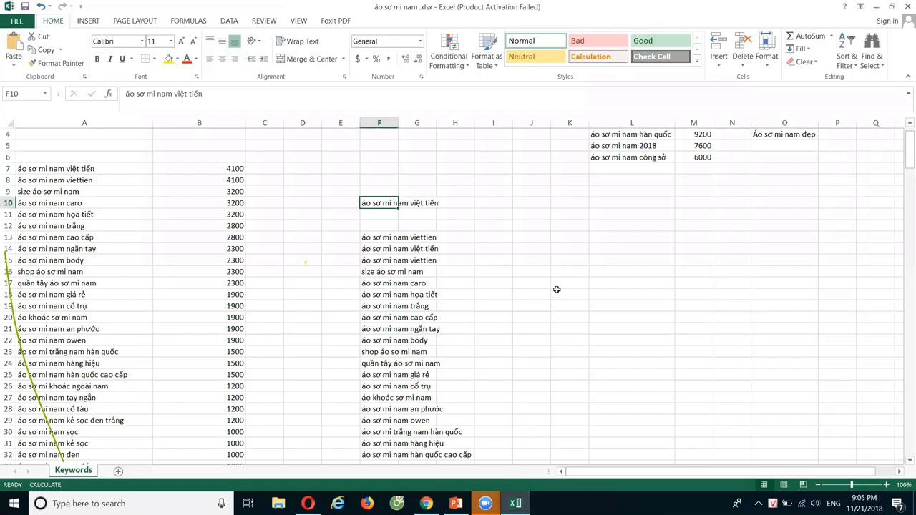
# Take the keyword 'Áo sơ mi nam đẹp' from Excel cell O4 back to the description page
pyautogui.scroll(1, 559, 286)
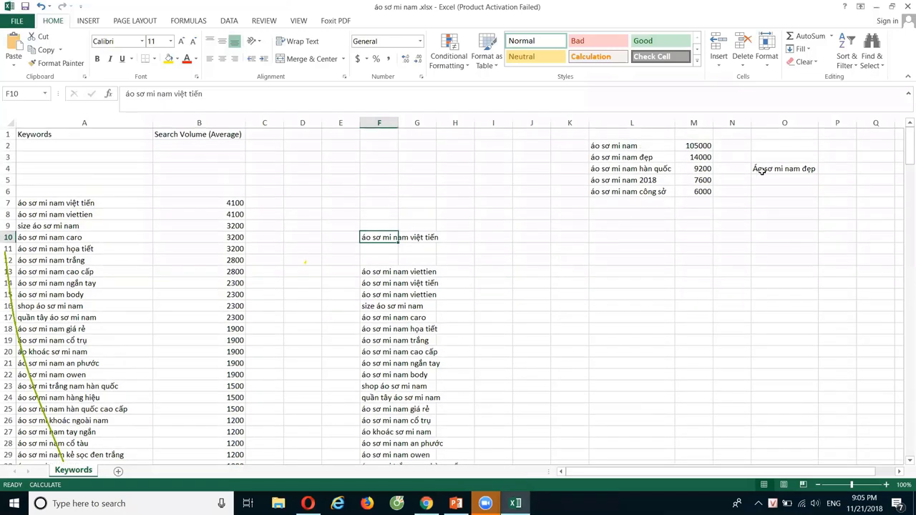
pyautogui.click(793, 169)
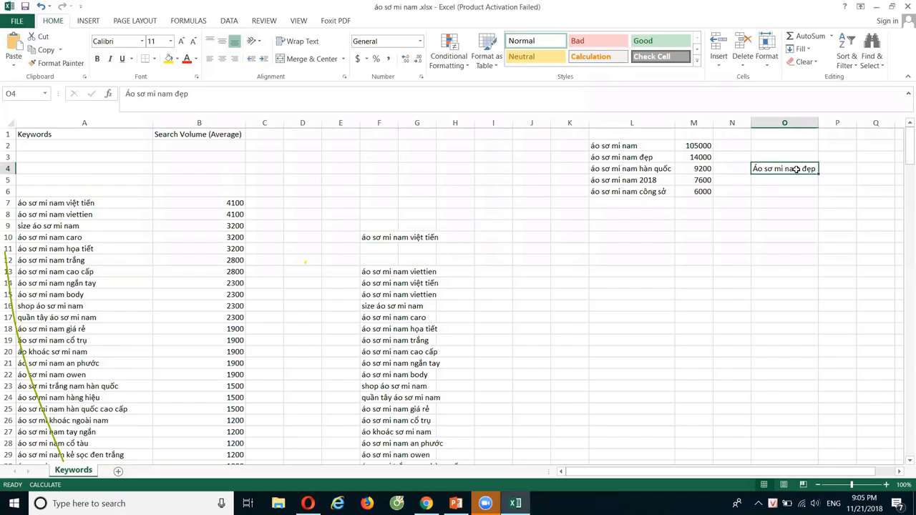
pyautogui.hotkey('alt', 'Tab')
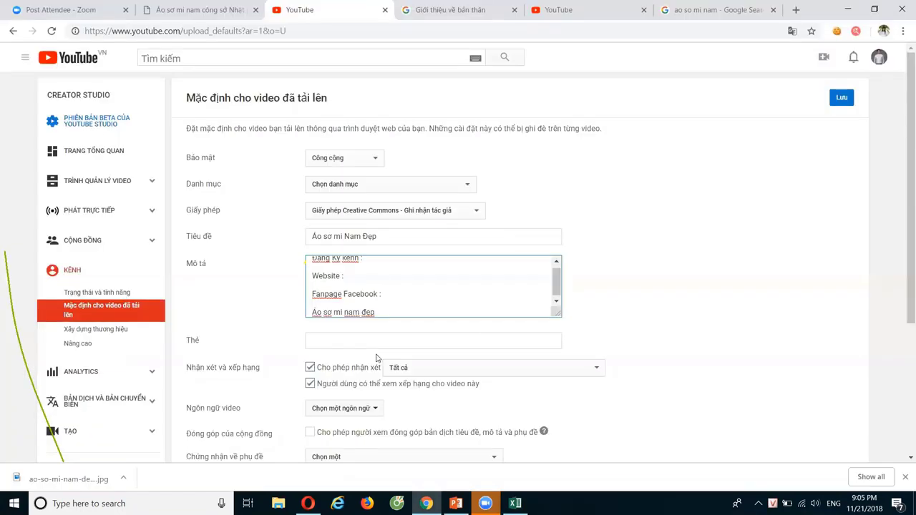
# Move the pasted keyword so the first description line reads 'Đăng Ký kênh Áo sơ mi nam đẹp :'
pyautogui.moveTo(391, 306); pyautogui.dragTo(308, 323)
pyautogui.rightClick(323, 312)
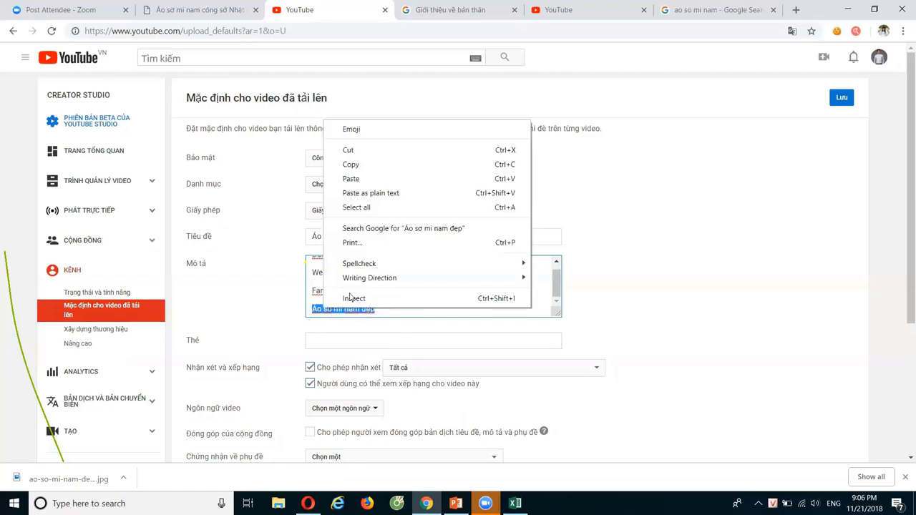
pyautogui.click(357, 150)
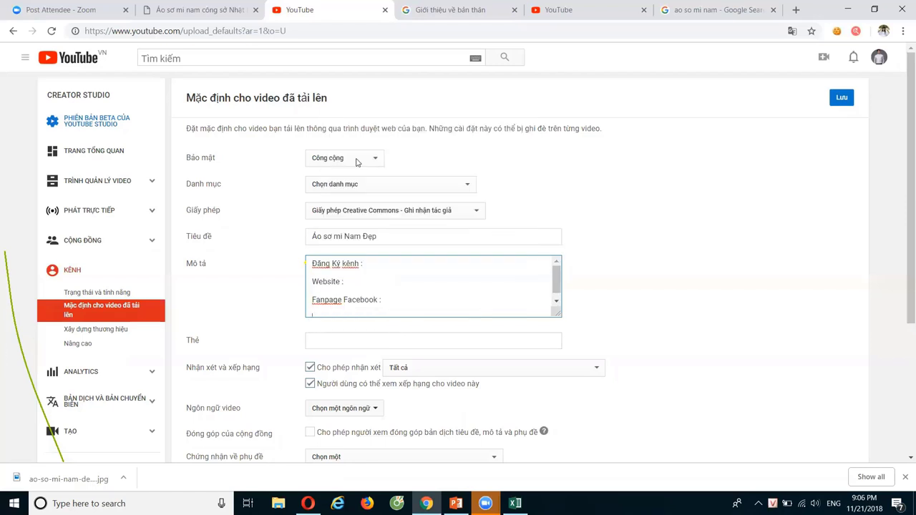
pyautogui.click(366, 265)
pyautogui.hotkey('ctrl', 'v')
pyautogui.write(':')
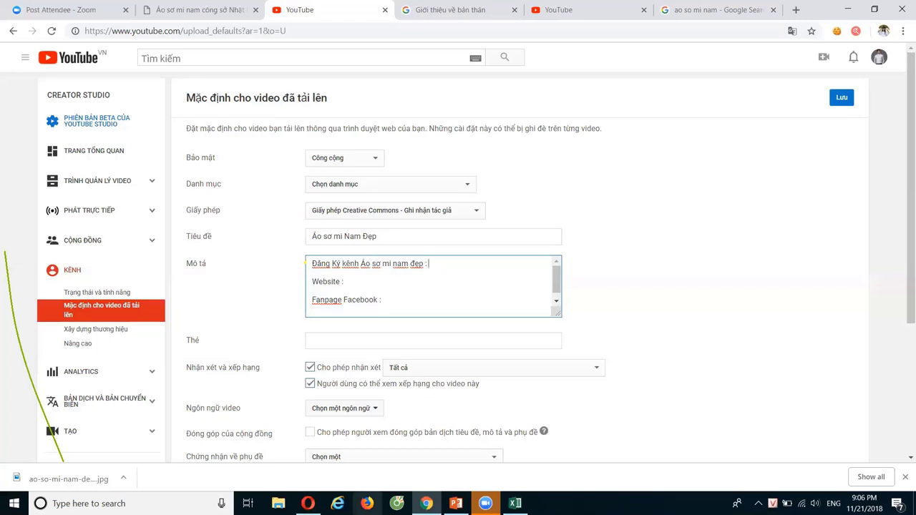
pyautogui.click(308, 503)
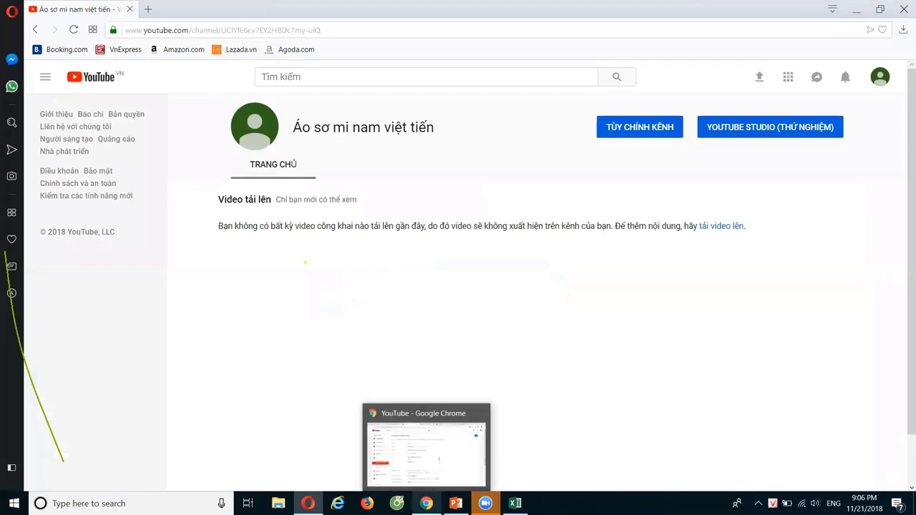
# Return to the Chrome upload-defaults form, with the cursor at the end of 'Fanpage Facebook :'
pyautogui.click(426, 503)
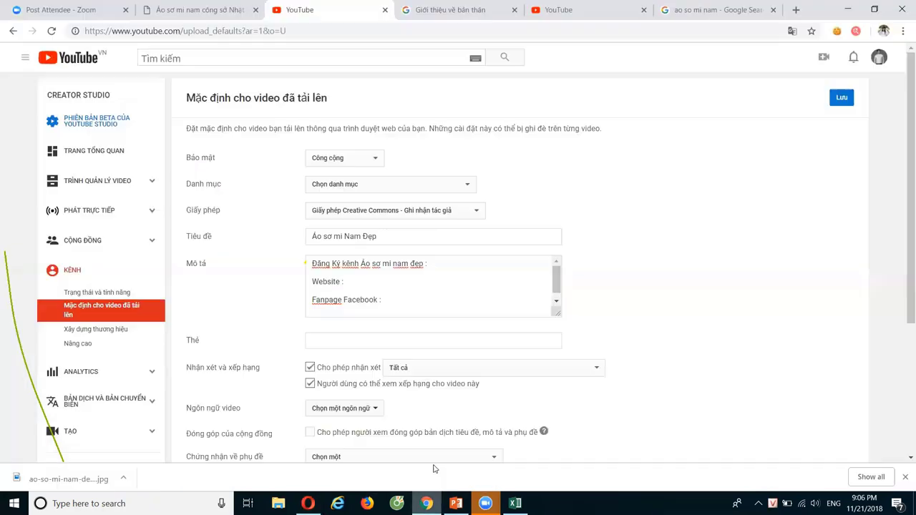
pyautogui.click(408, 302)
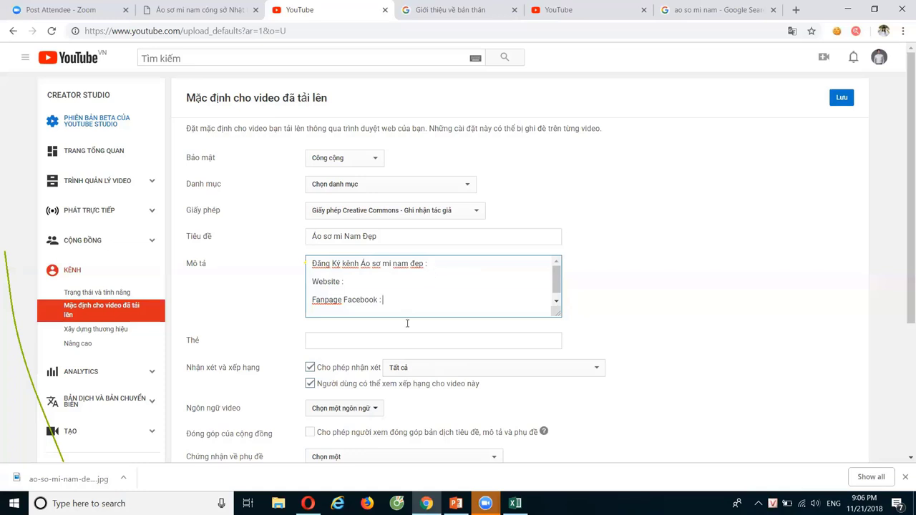
pyautogui.click(505, 499)
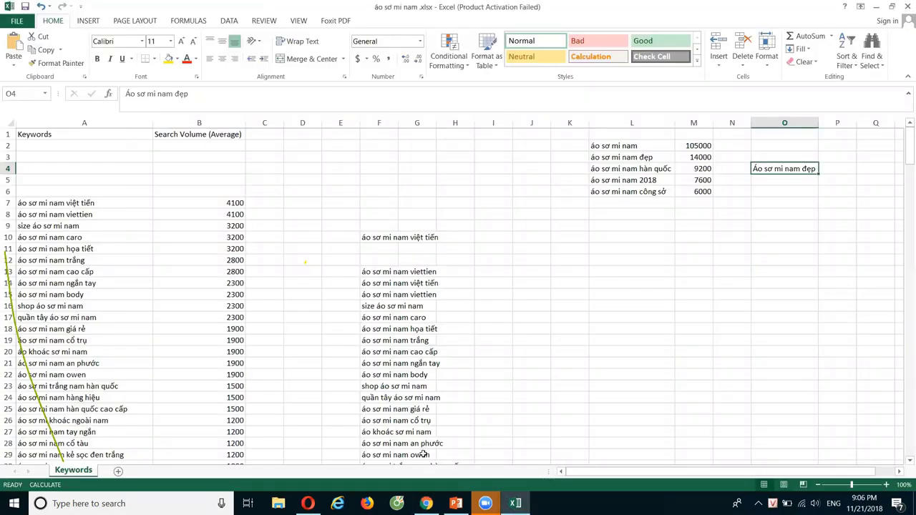
pyautogui.scroll(-2, 402, 207)
pyautogui.moveTo(402, 205); pyautogui.dragTo(422, 421)
pyautogui.scroll(2, 453, 260)
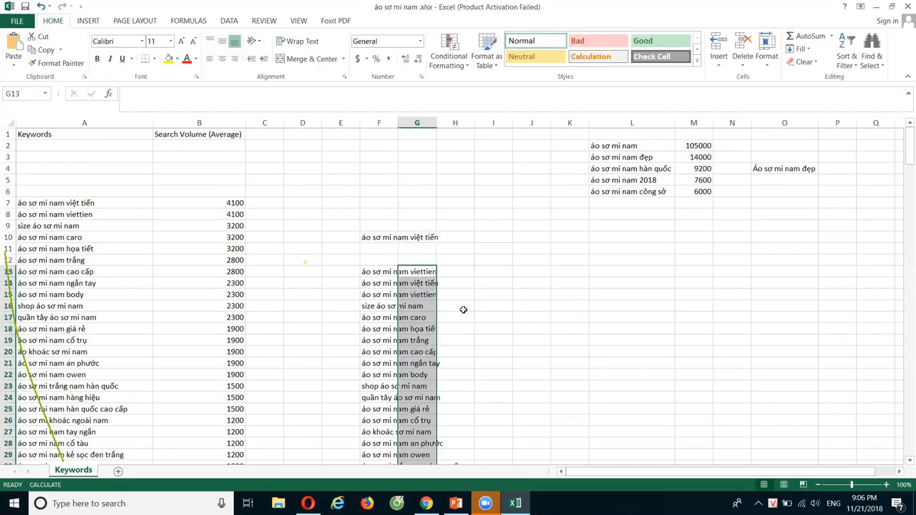
pyautogui.click(752, 170)
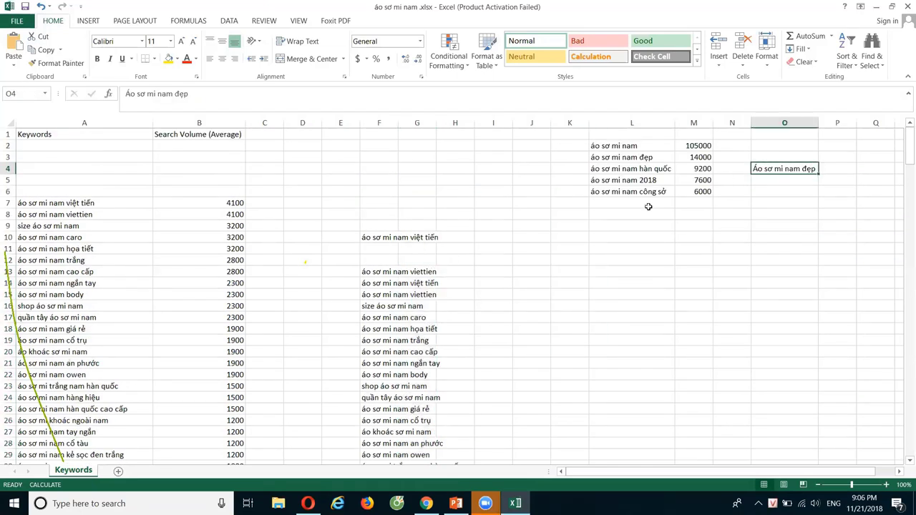
pyautogui.click(410, 274)
pyautogui.click(406, 318)
pyautogui.click(404, 363)
pyautogui.click(405, 397)
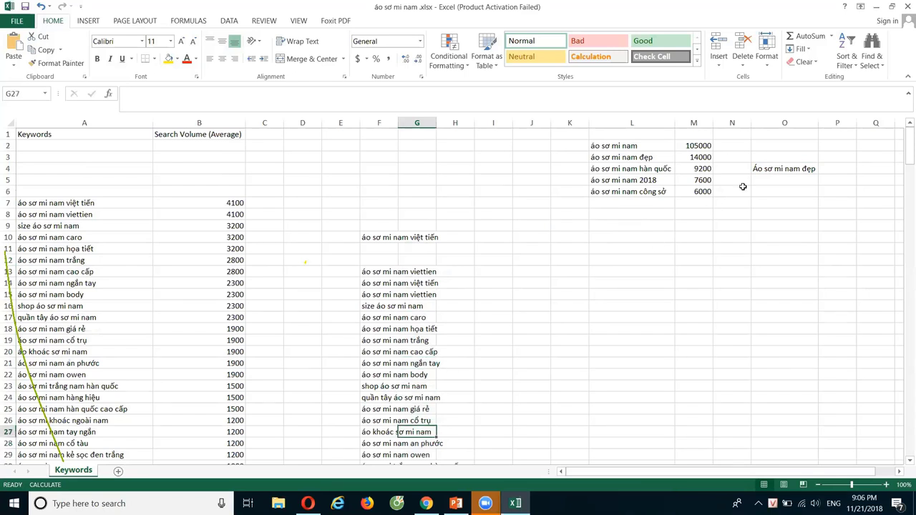
pyautogui.click(781, 169)
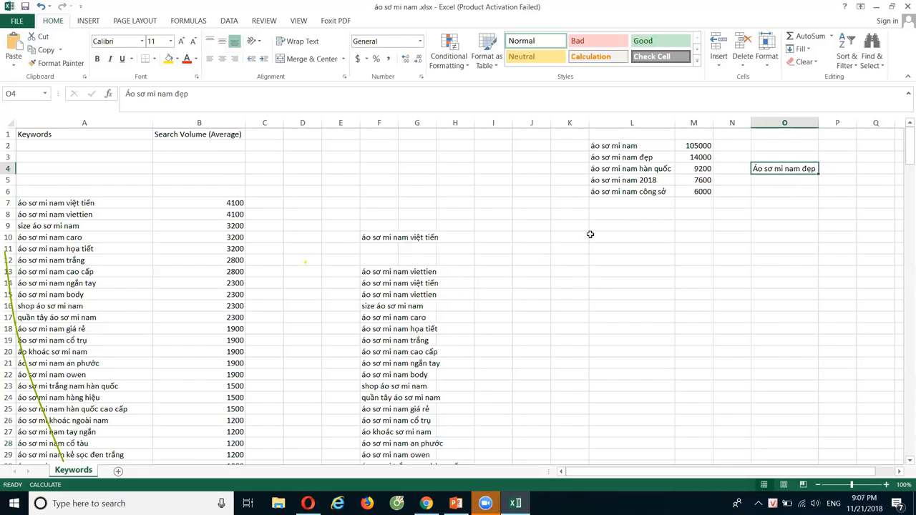
pyautogui.click(408, 373)
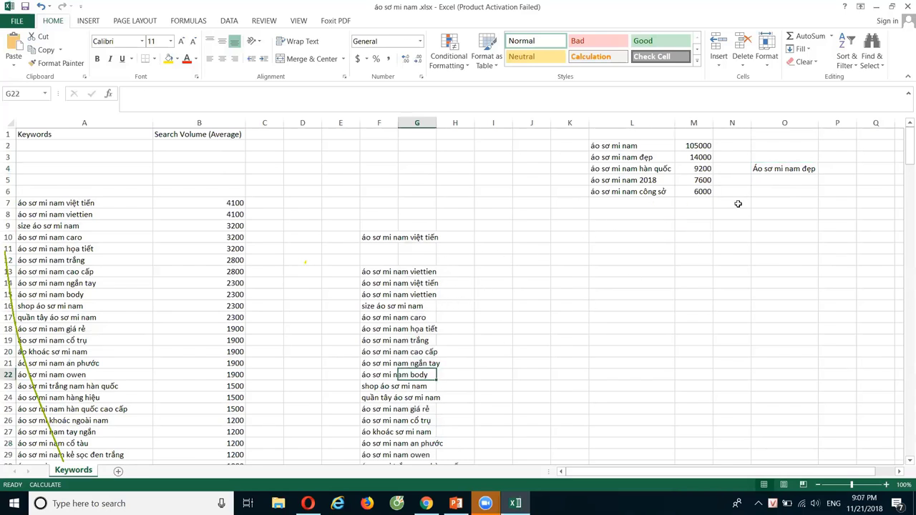
pyautogui.click(768, 169)
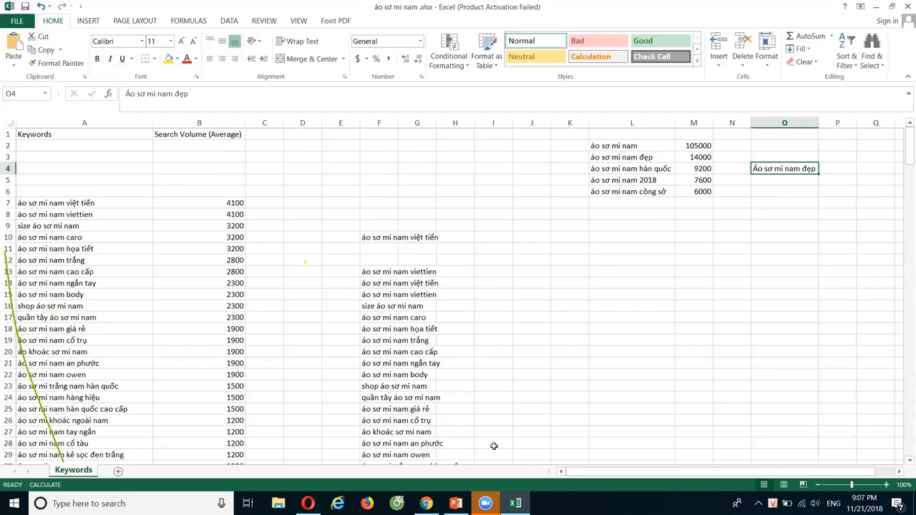
pyautogui.moveTo(427, 503)
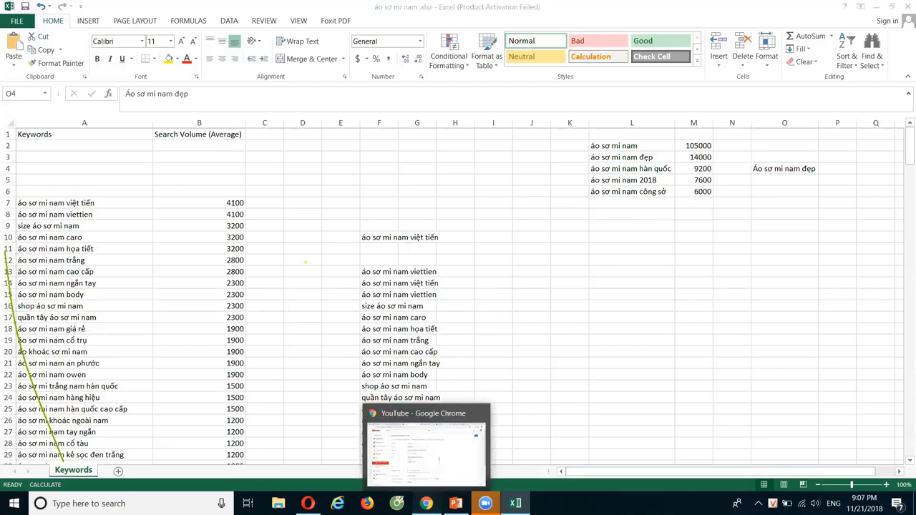
pyautogui.click(426, 448)
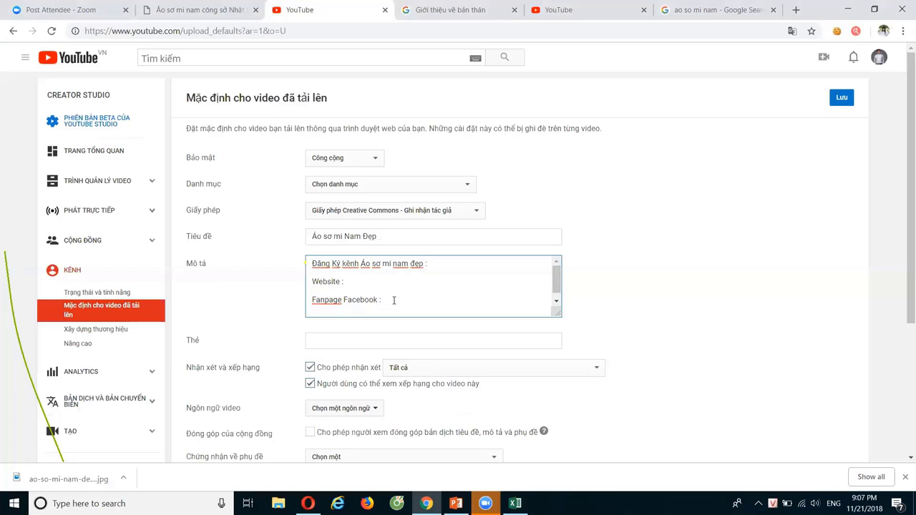
pyautogui.click(453, 267)
pyautogui.scroll(-2, 442, 372)
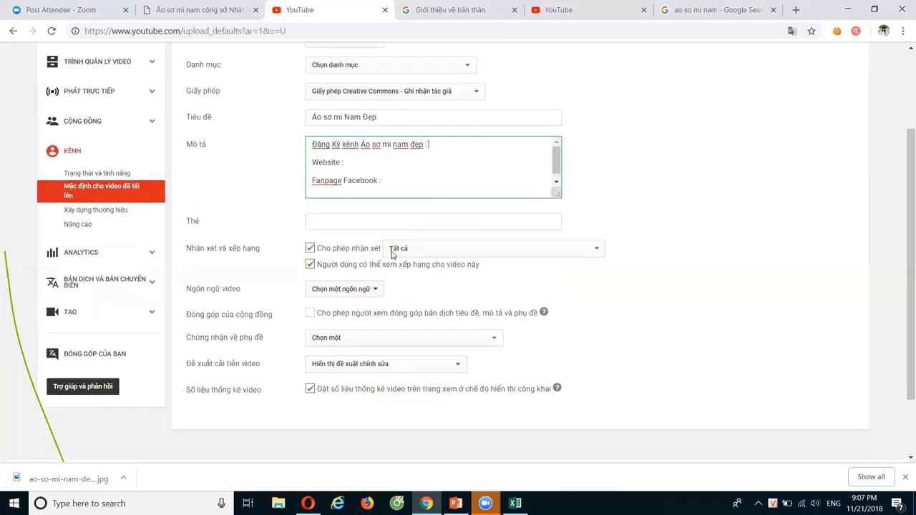
pyautogui.scroll(2, 628, 289)
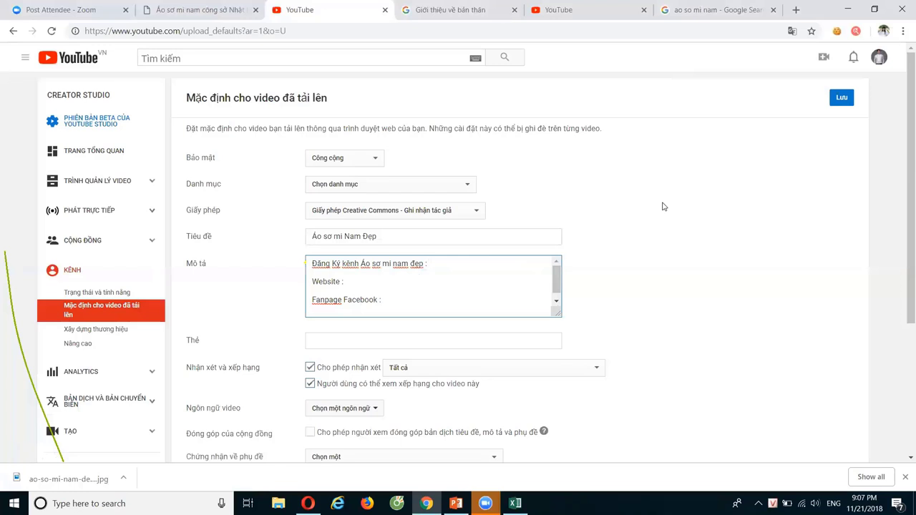
pyautogui.scroll(-1, 663, 207)
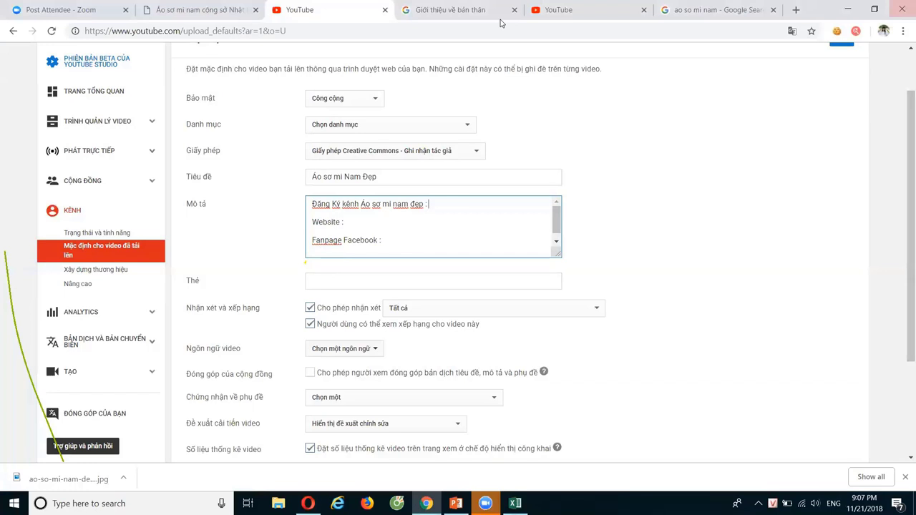
# Copy the title 'Áo sơ mi Nam Đẹp' into the tags field as the first tag
pyautogui.click(340, 282)
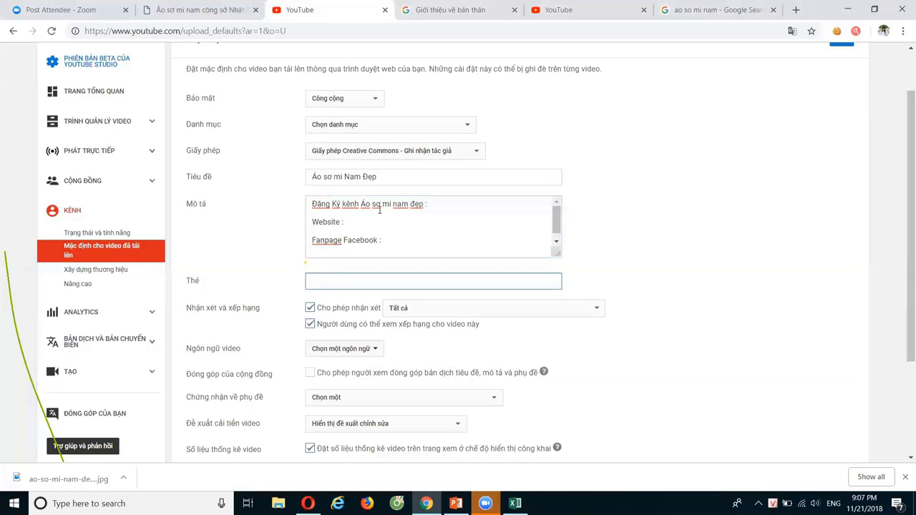
pyautogui.tripleClick(395, 178)
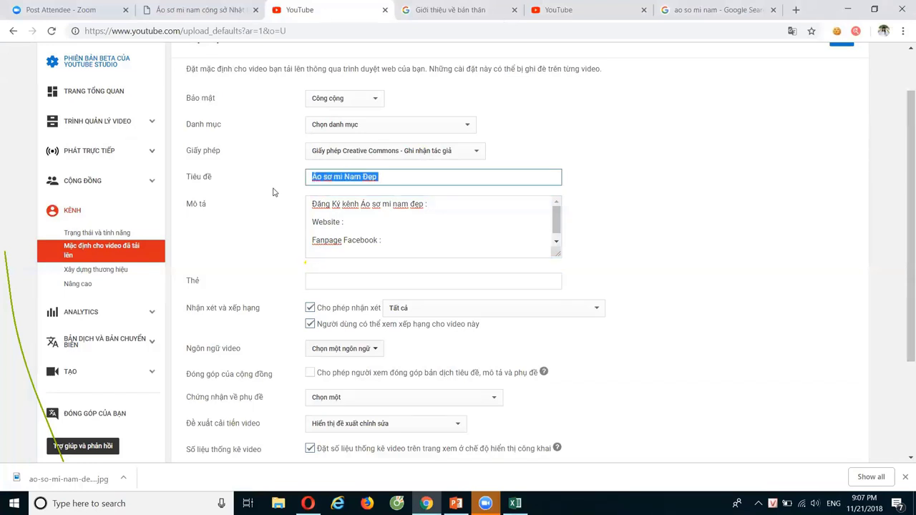
pyautogui.click(341, 286)
pyautogui.hotkey('ctrl', 'v')
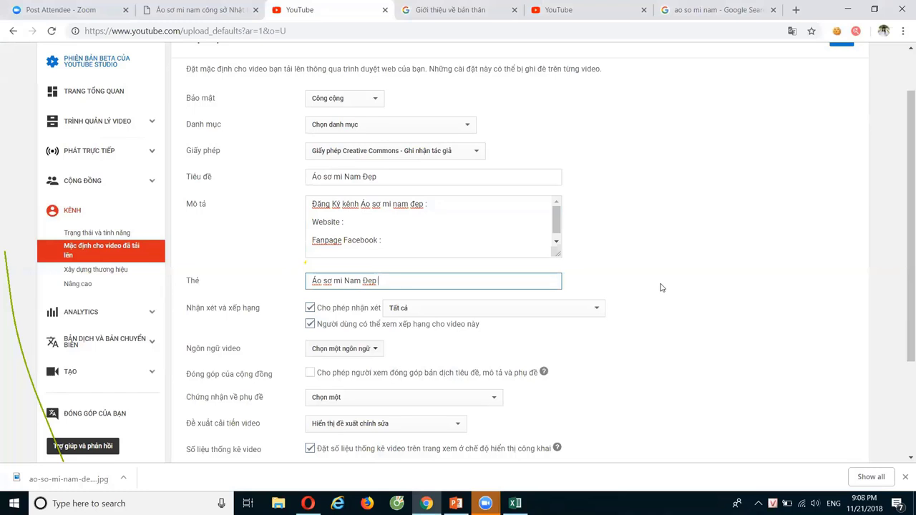
pyautogui.scroll(-1, 616, 286)
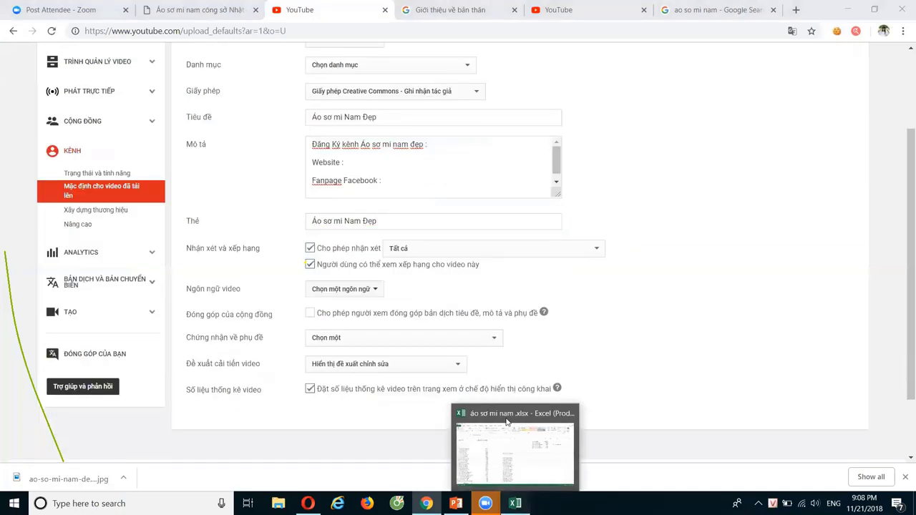
pyautogui.click(515, 504)
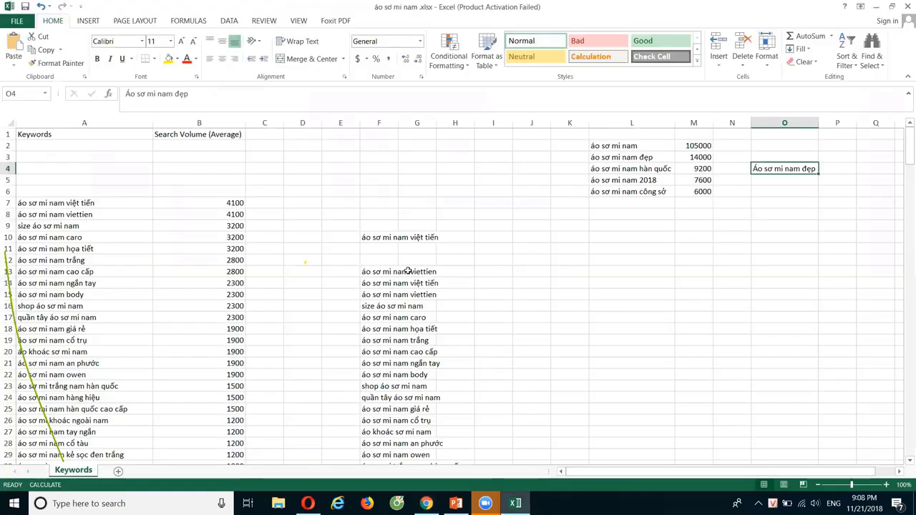
# Copy 'áo sơ mi nam việt tiến' from cell F10 and return to the Chrome upload-defaults page
pyautogui.click(386, 238)
pyautogui.hotkey('ctrl', 'c')
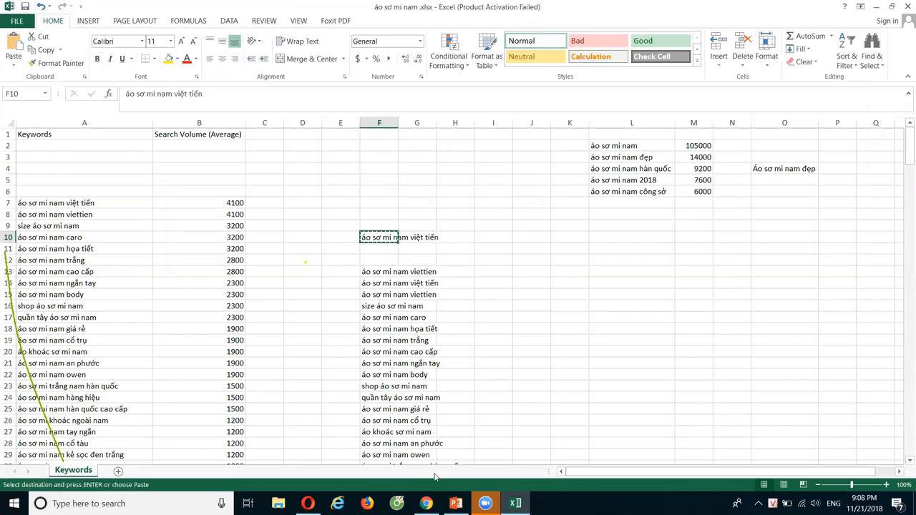
pyautogui.moveTo(426, 503)
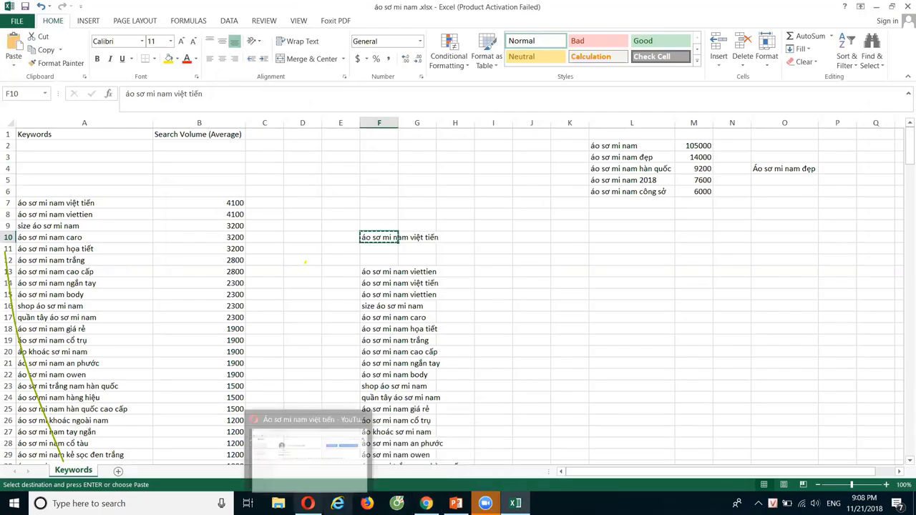
pyautogui.click(307, 503)
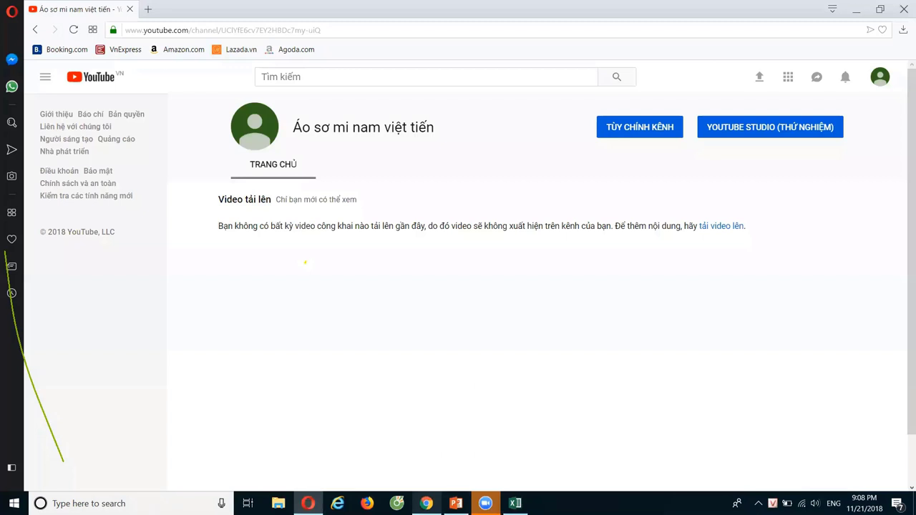
pyautogui.click(403, 449)
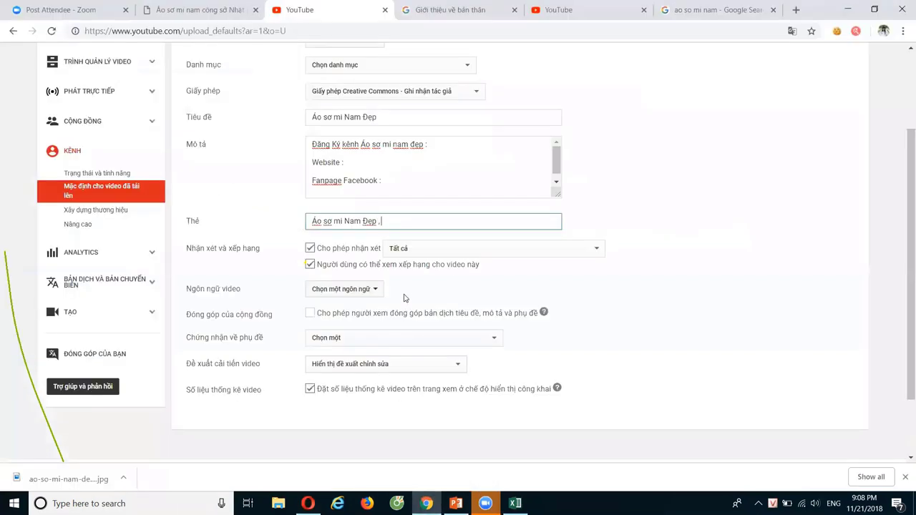
# Paste 'áo sơ mi nam việt tiến' as the second tag and select its text
pyautogui.hotkey('ctrl', 'v')
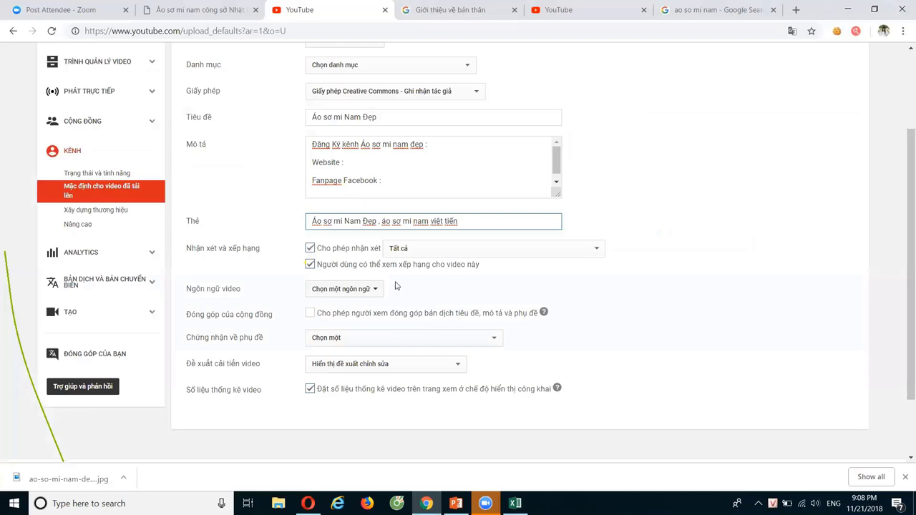
pyautogui.click(382, 221)
pyautogui.keyDown('shift'); pyautogui.click(480, 220); pyautogui.keyUp('shift')
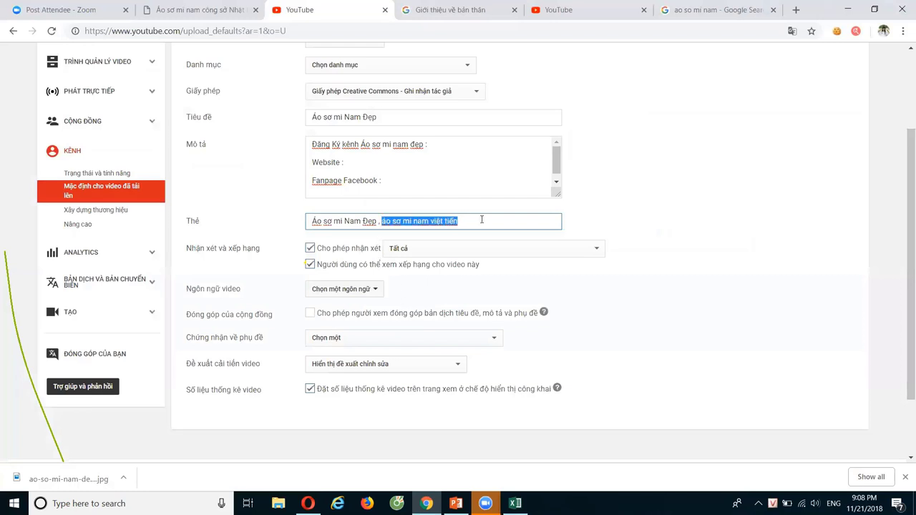
pyautogui.click(308, 503)
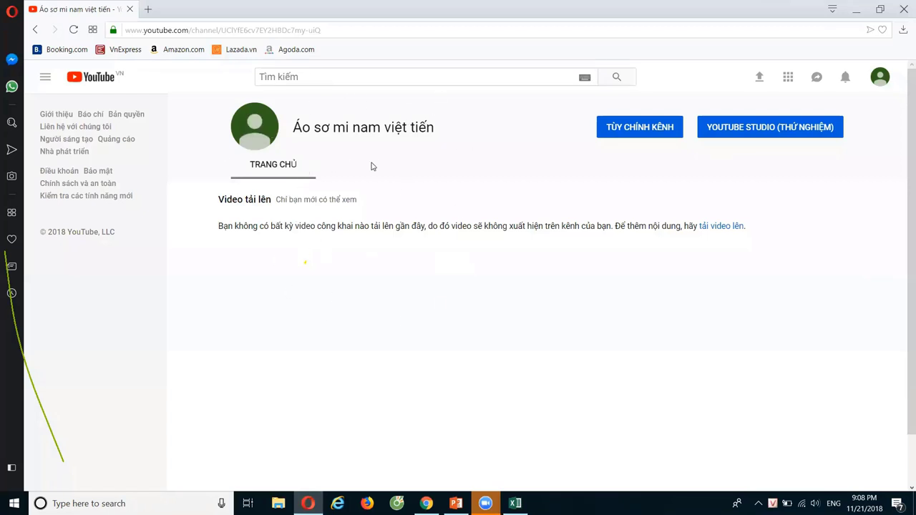
# Select the Opera channel name 'Áo sơ mi nam việt tiến' to compare it with the keyword
pyautogui.moveTo(435, 127); pyautogui.dragTo(292, 128)
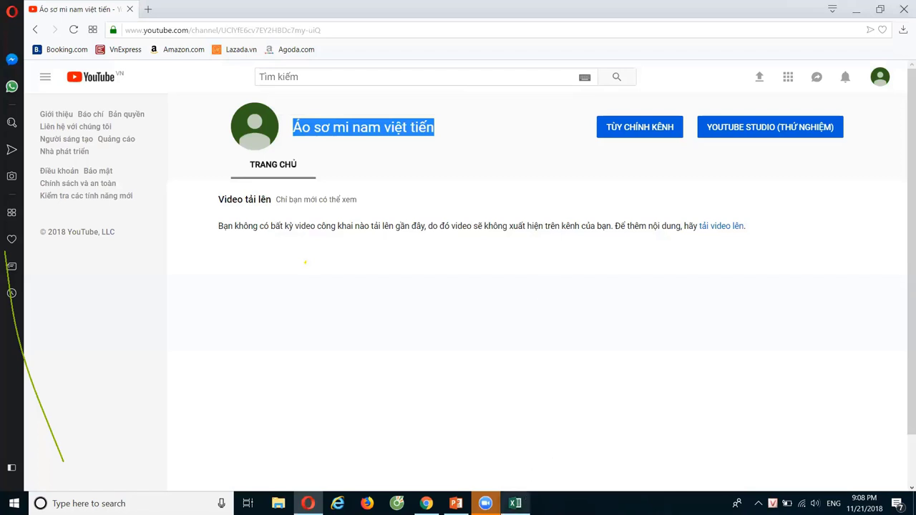
pyautogui.click(516, 503)
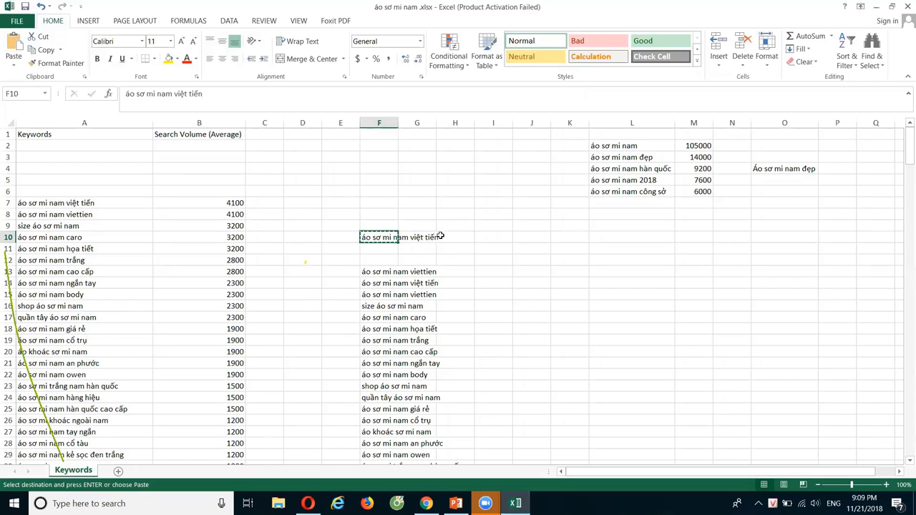
# Click an empty cell beside the Excel keyword list, then return to YouTube's upload-defaults page in Chrome
pyautogui.click(478, 272)
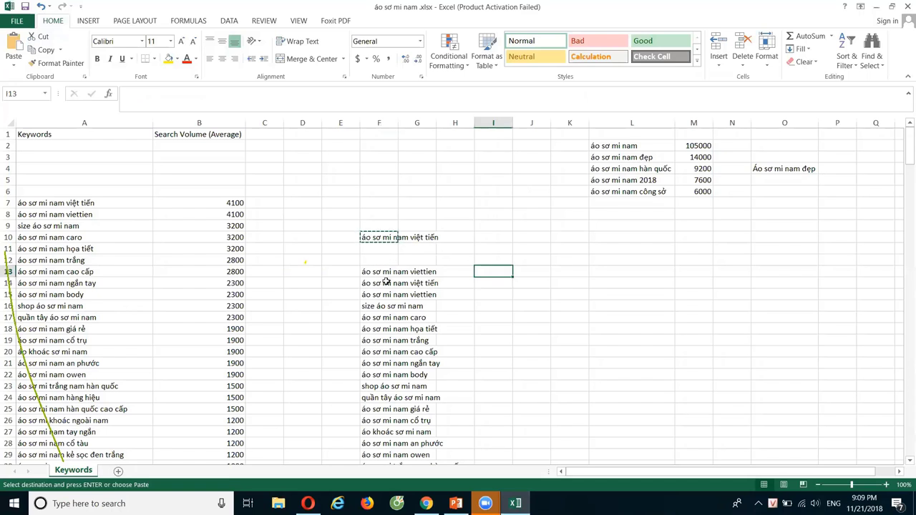
pyautogui.moveTo(425, 503)
pyautogui.click(427, 451)
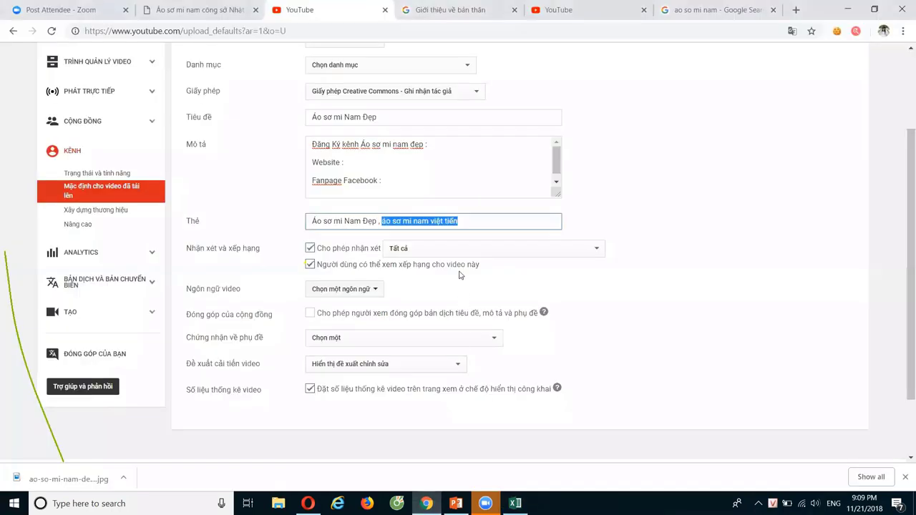
# Trim the default tags back to Áo sơ mi Nam Đẹp and set video language to Tiếng Việt
pyautogui.click(478, 222)
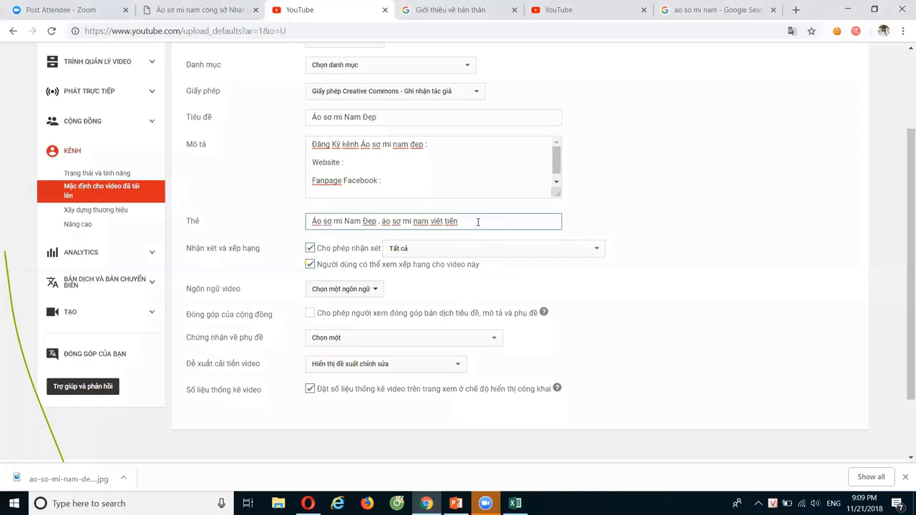
pyautogui.press('BackSpace')
pyautogui.press('BackSpace')
pyautogui.press('BackSpace')
pyautogui.press('BackSpace')
pyautogui.press('BackSpace')
pyautogui.press('BackSpace')
pyautogui.press('BackSpace')
pyautogui.press('BackSpace')
pyautogui.press('BackSpace')
pyautogui.press('BackSpace')
pyautogui.press('BackSpace')
pyautogui.press('BackSpace')
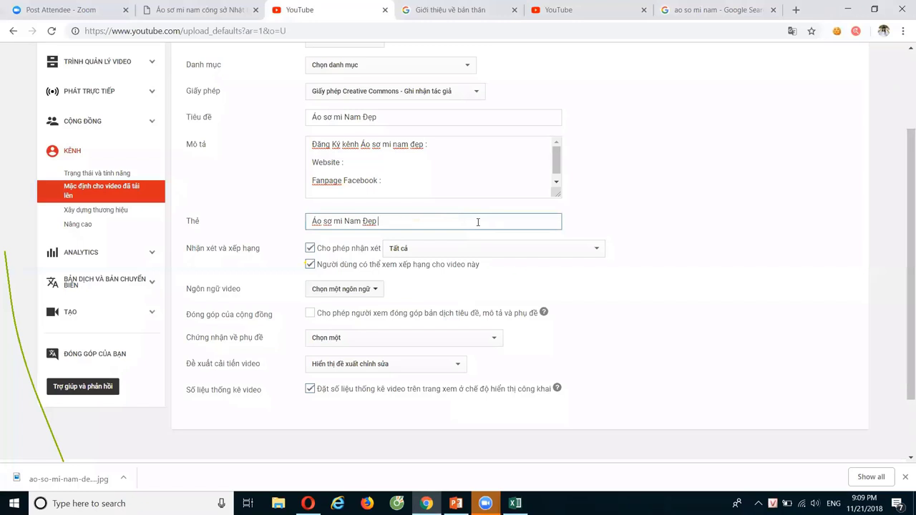
pyautogui.scroll(1, 303, 189)
pyautogui.scroll(-1, 324, 210)
pyautogui.scroll(-1, 352, 295)
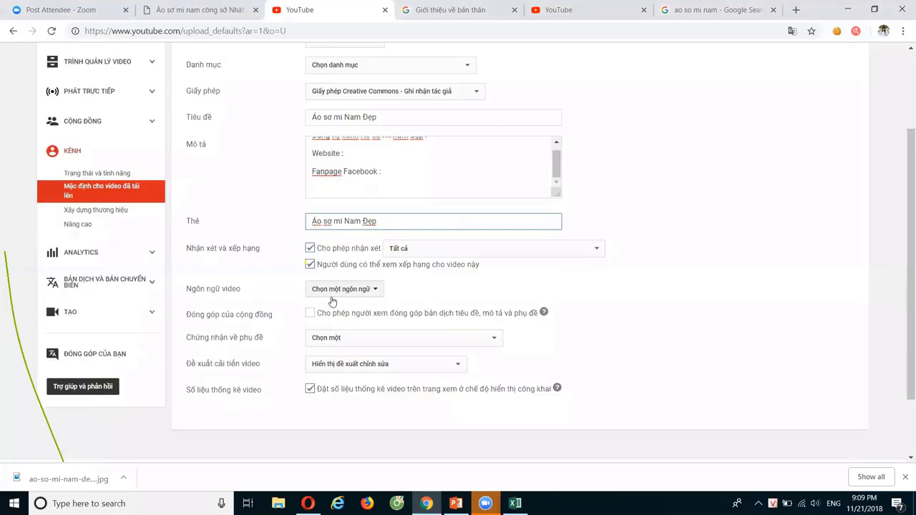
pyautogui.scroll(-1, 557, 333)
pyautogui.scroll(-1, 557, 333)
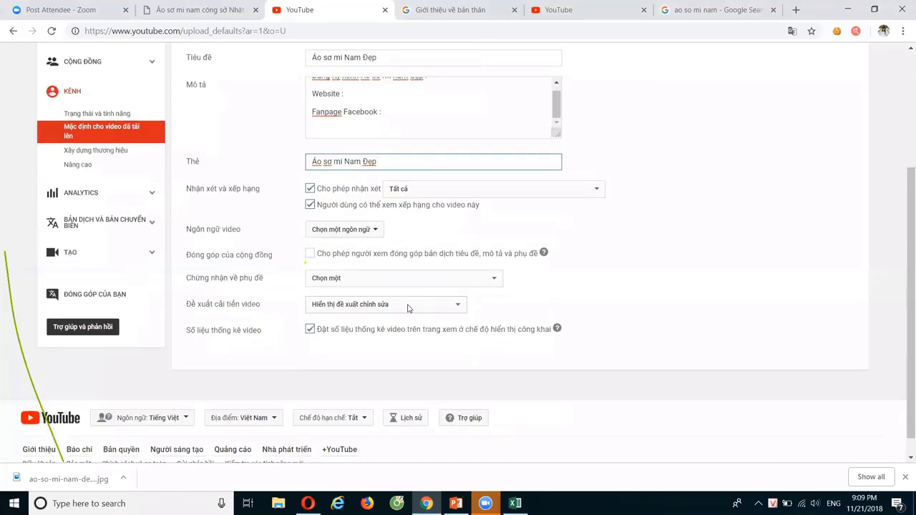
pyautogui.click(368, 239)
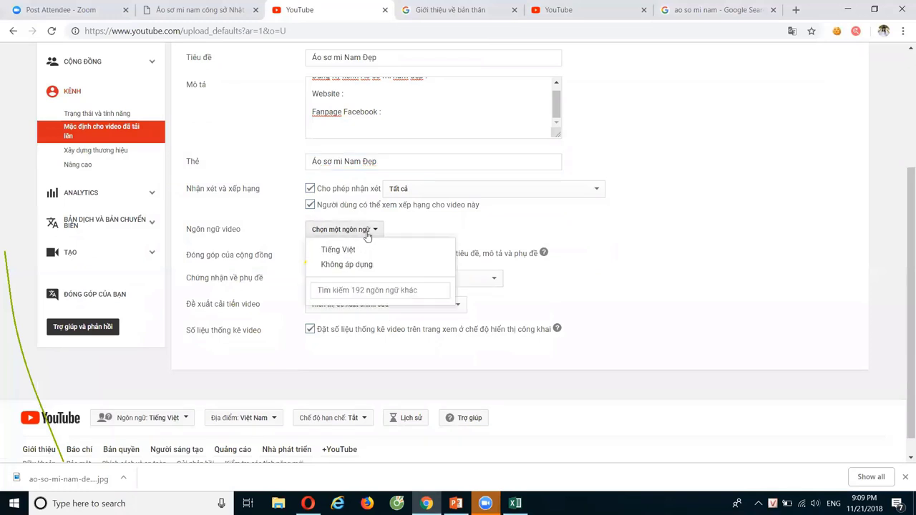
pyautogui.click(339, 247)
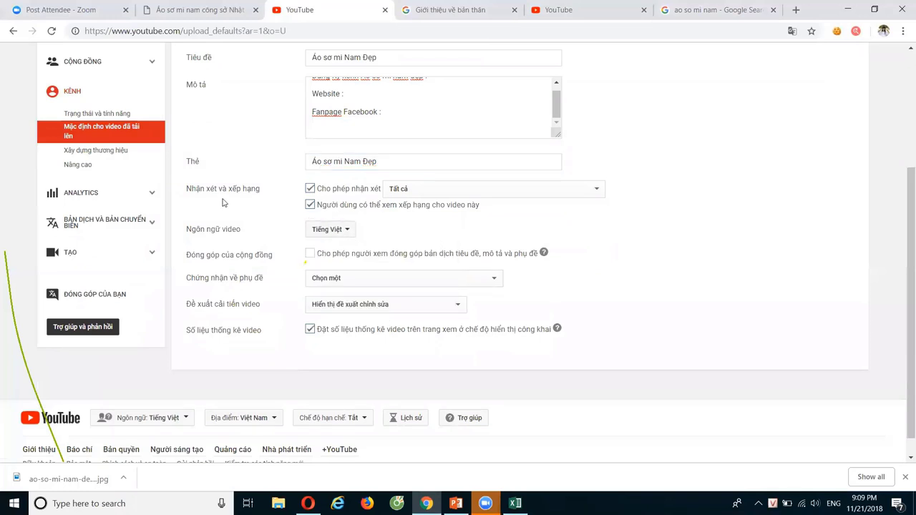
# Save the upload defaults and go to the Xây dựng thương hiệu branding page
pyautogui.scroll(-1, 652, 268)
pyautogui.scroll(3, 653, 267)
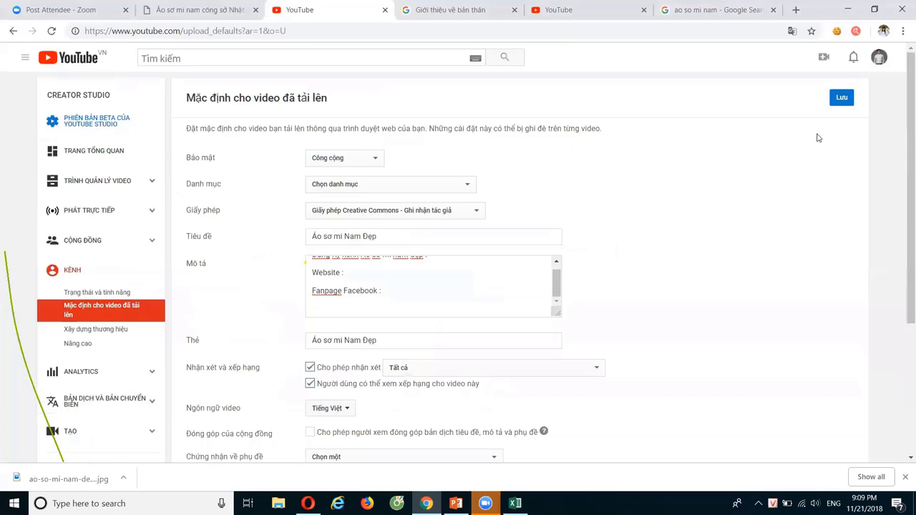
pyautogui.click(842, 97)
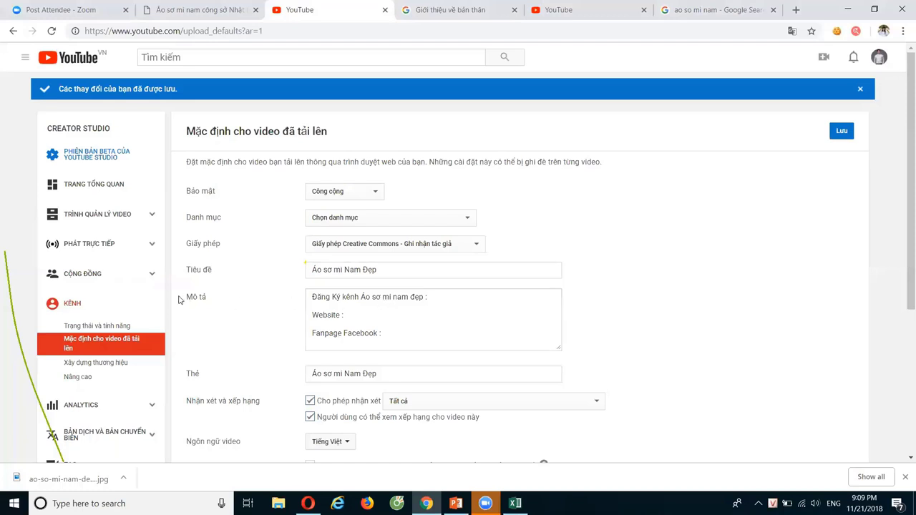
pyautogui.scroll(-1, 141, 307)
pyautogui.click(116, 307)
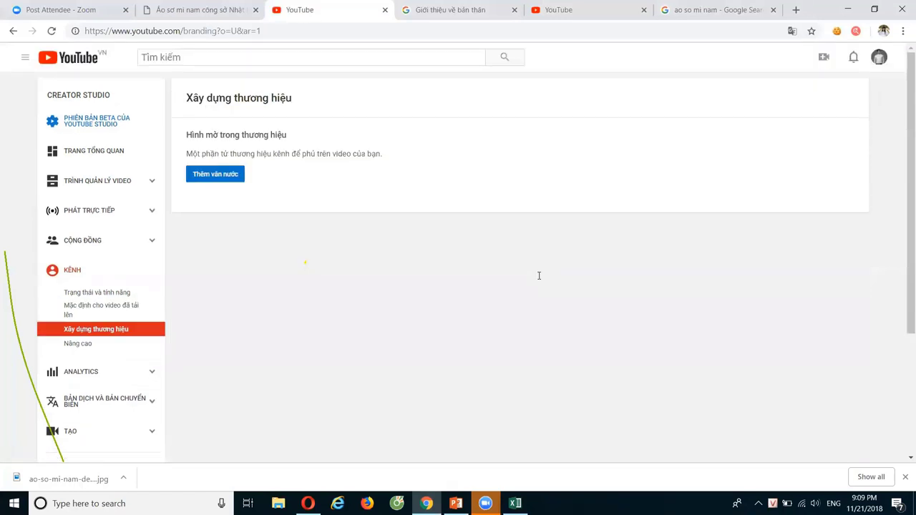
# Upload Dang-Ky.jpg as the channel watermark and save it
pyautogui.click(231, 176)
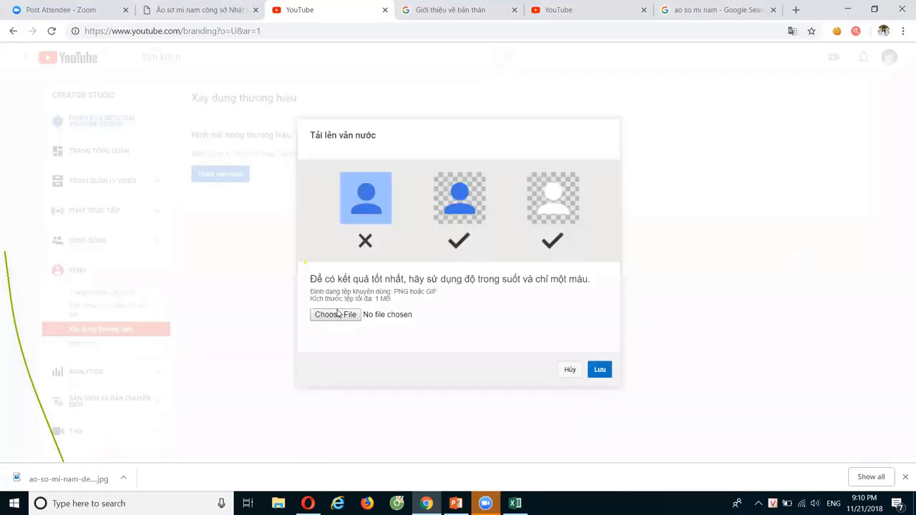
pyautogui.click(335, 315)
pyautogui.scroll(-5, 361, 215)
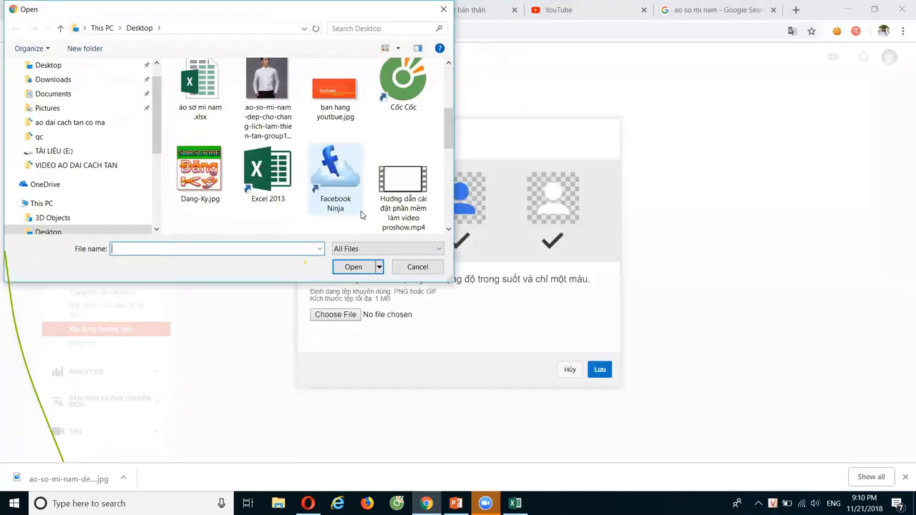
pyautogui.scroll(2, 344, 206)
pyautogui.click(197, 181)
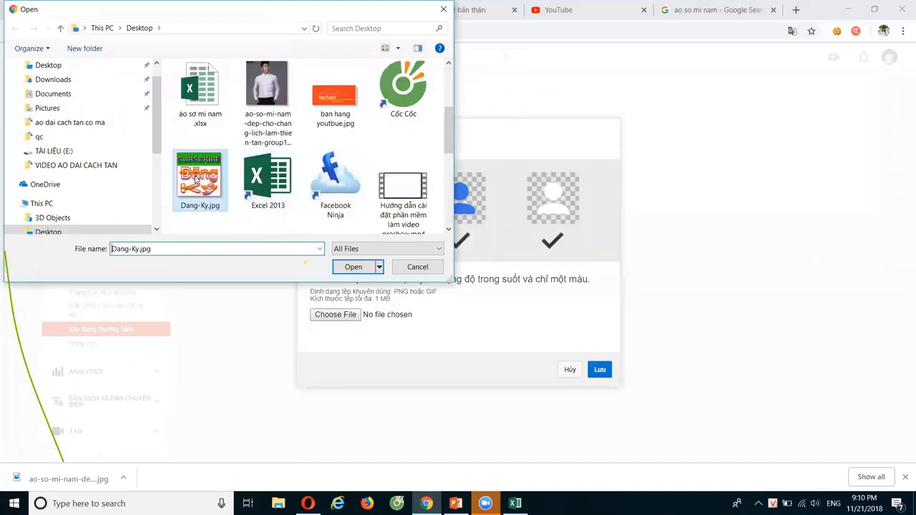
pyautogui.doubleClick(197, 181)
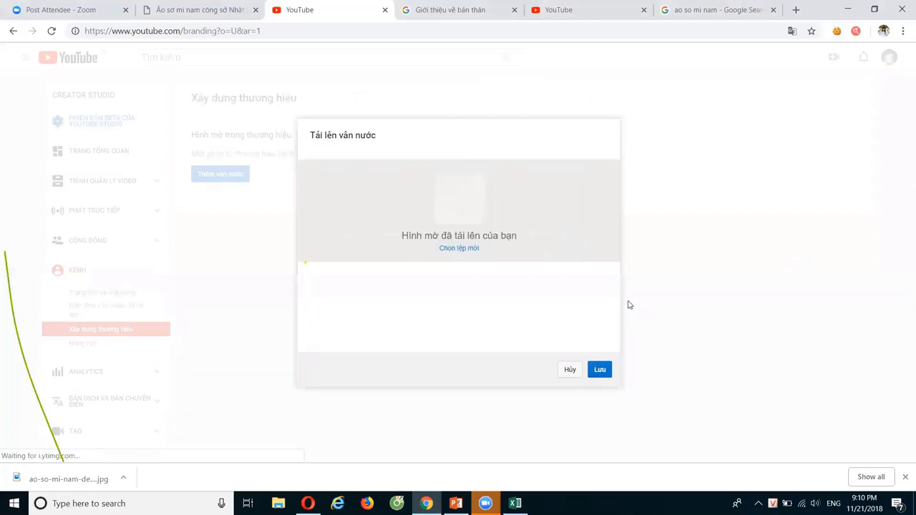
pyautogui.click(600, 369)
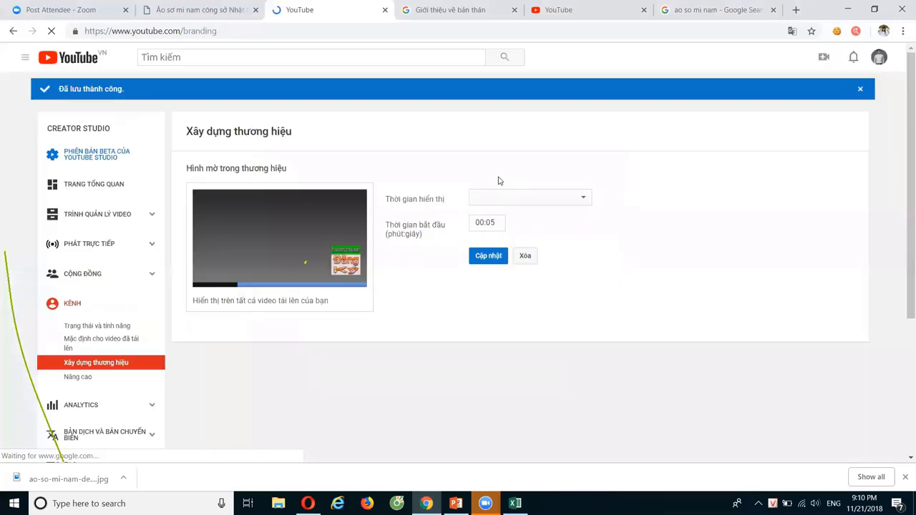
# Set the watermark display time to Toàn bộ video and apply it
pyautogui.click(528, 198)
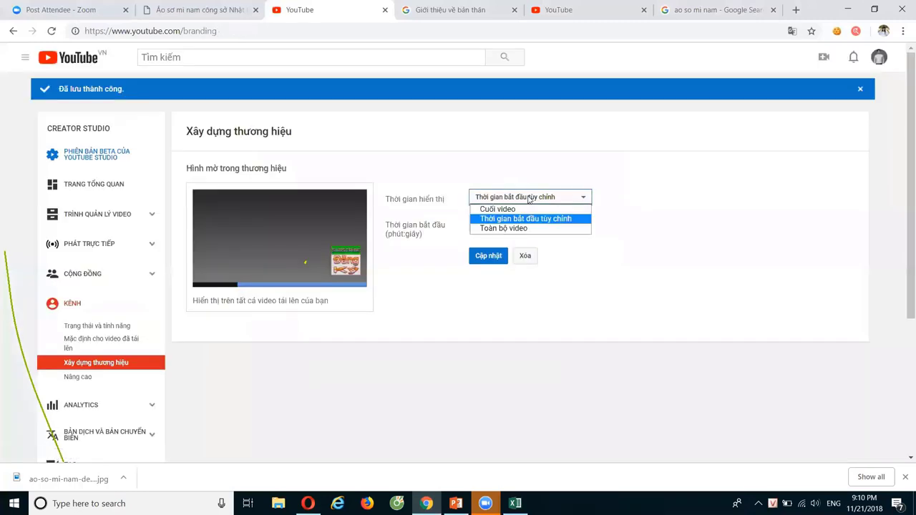
pyautogui.click(501, 228)
pyautogui.click(491, 226)
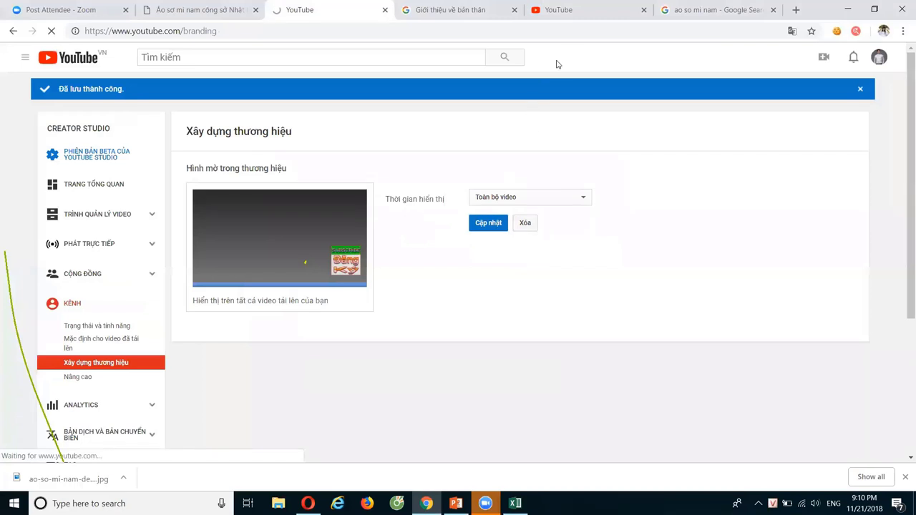
pyautogui.click(578, 20)
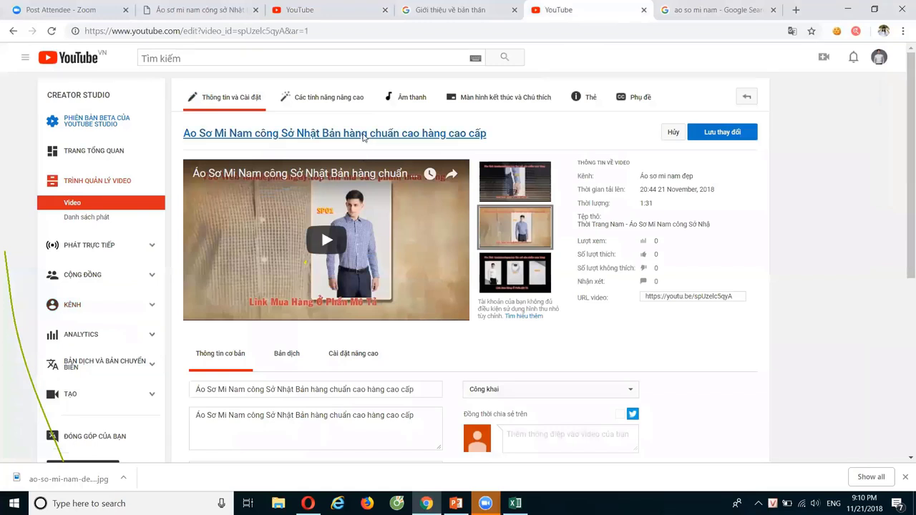
# Open and reload the shirt video's watch page, pause it to check the watermark, then return to branding
pyautogui.click(363, 136)
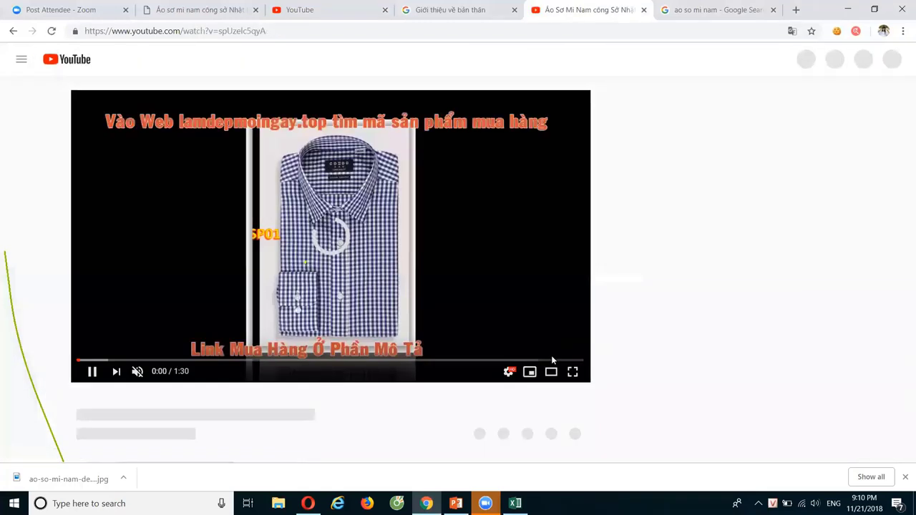
pyautogui.press('F5')
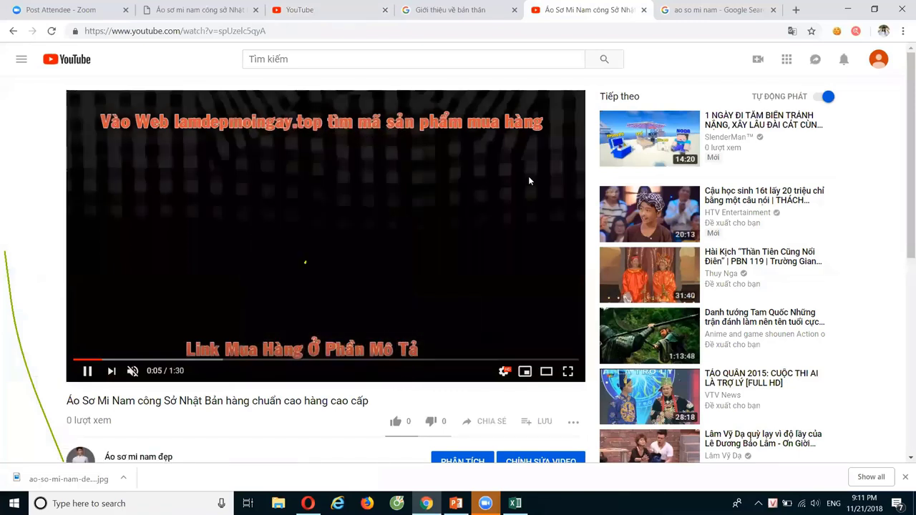
pyautogui.click(145, 340)
pyautogui.click(301, 7)
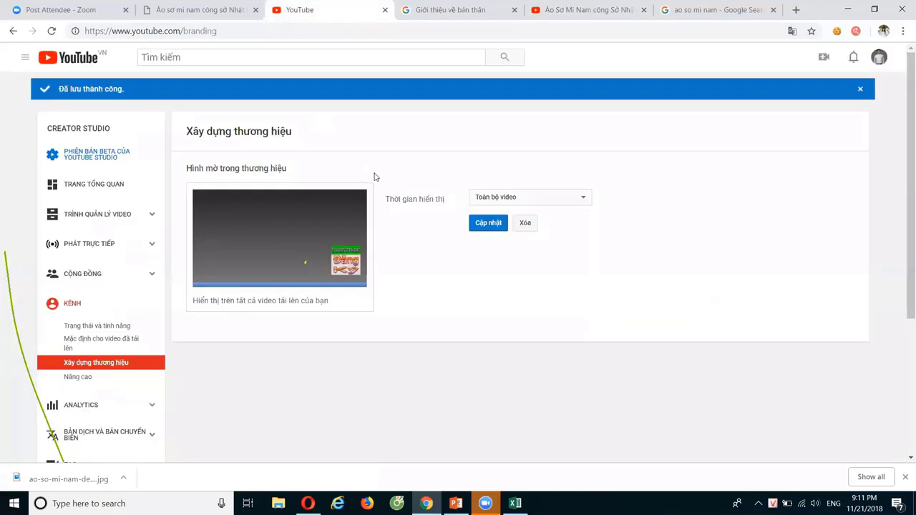
# Open the channel's advanced settings and set the country to Việt Nam
pyautogui.scroll(-1, 90, 319)
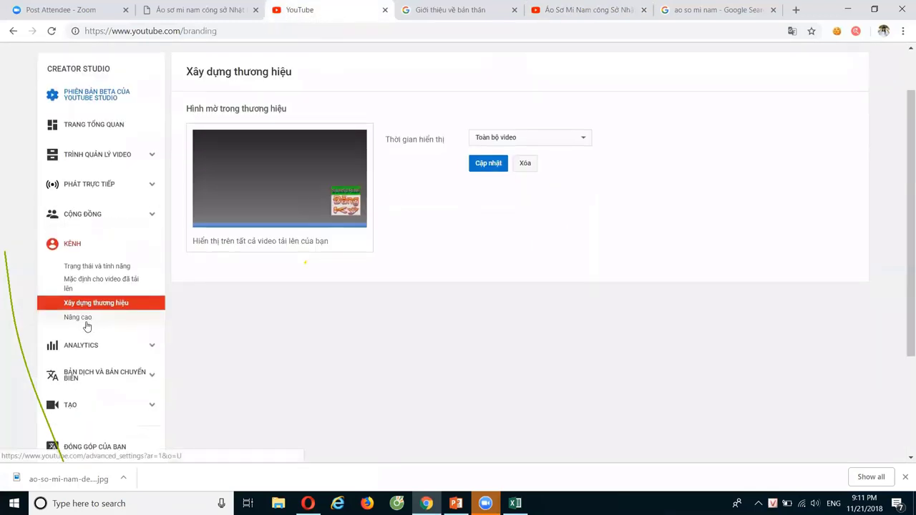
pyautogui.click(79, 318)
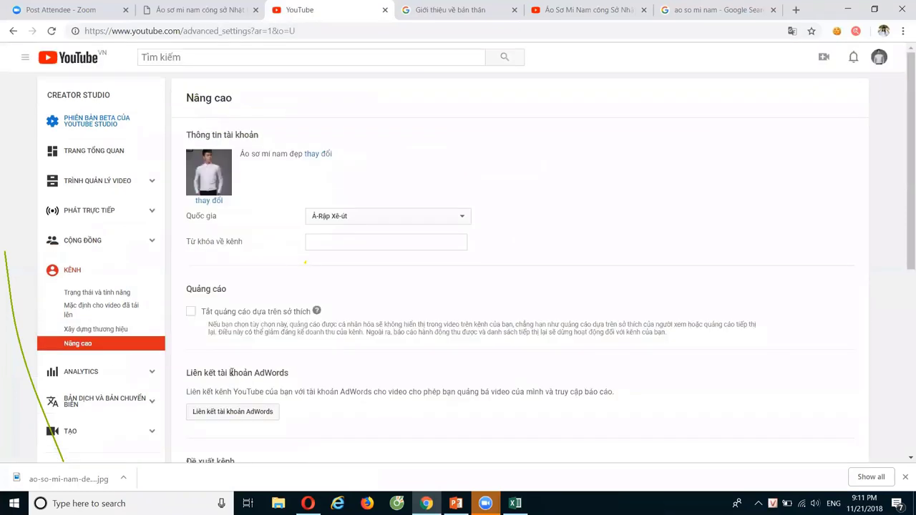
pyautogui.click(382, 220)
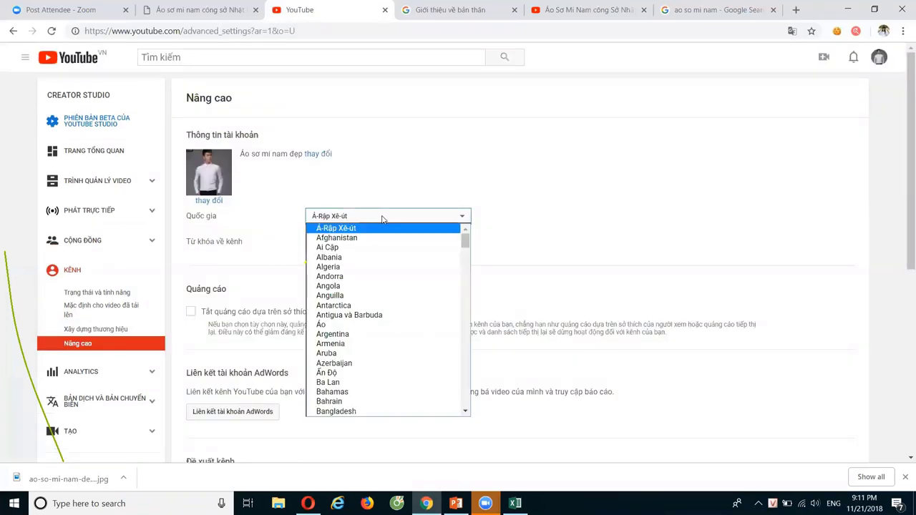
pyautogui.scroll(-15, 424, 377)
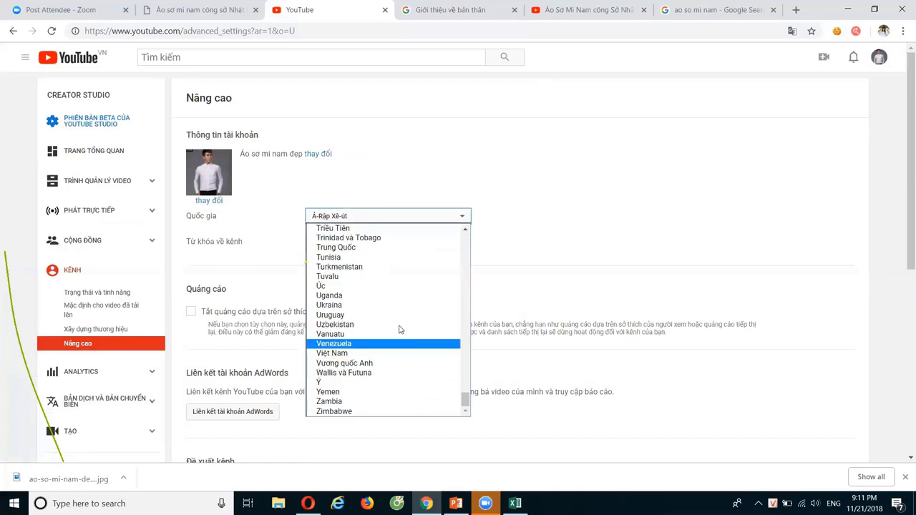
pyautogui.click(371, 354)
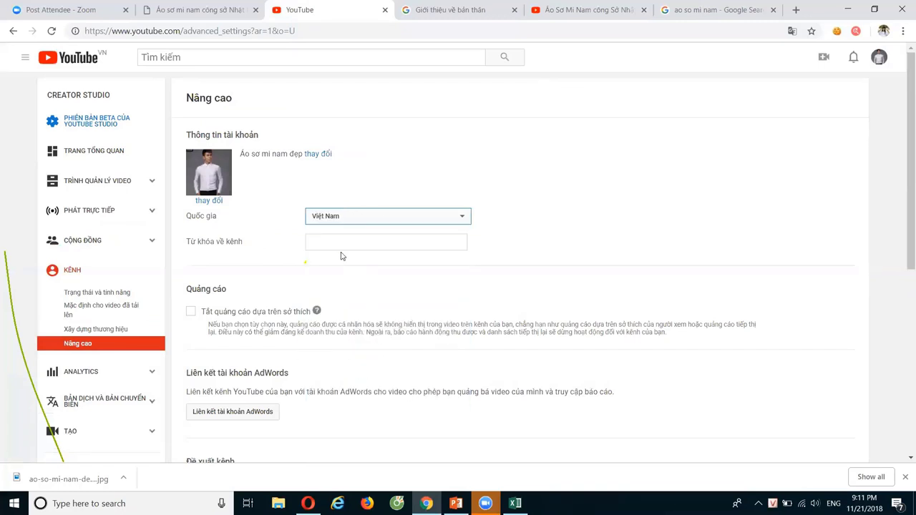
# Copy the channel name and paste 'Áo sơ mi nam đẹp' into the channel keywords field
pyautogui.click(334, 241)
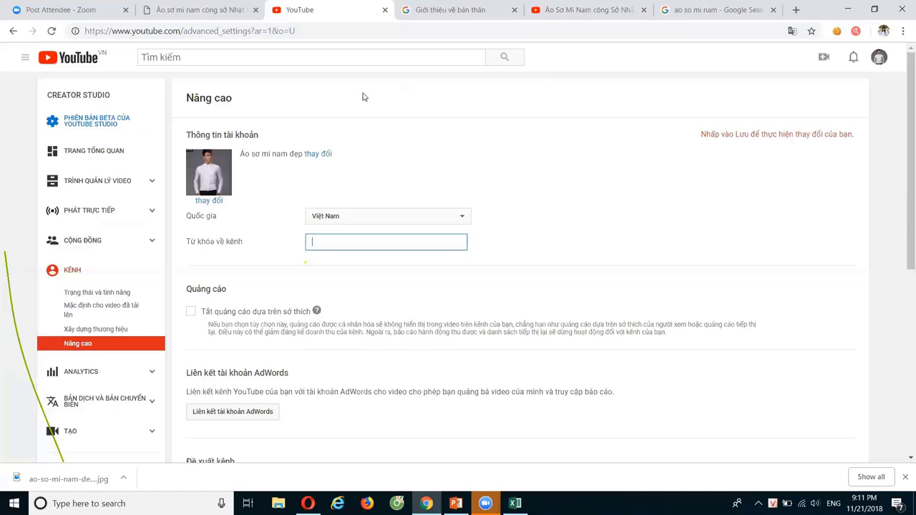
pyautogui.moveTo(244, 154); pyautogui.dragTo(302, 153)
pyautogui.hotkey('ctrl', 'c')
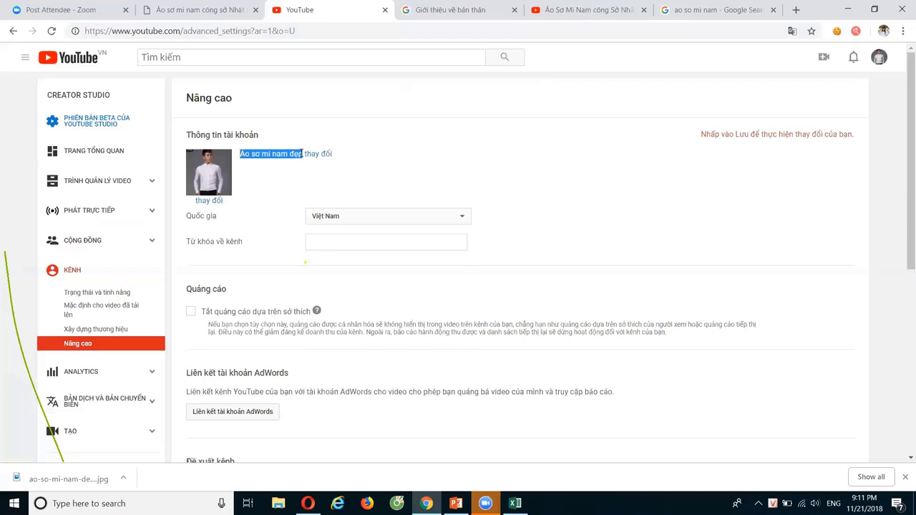
pyautogui.click(337, 242)
pyautogui.hotkey('ctrl', 'v')
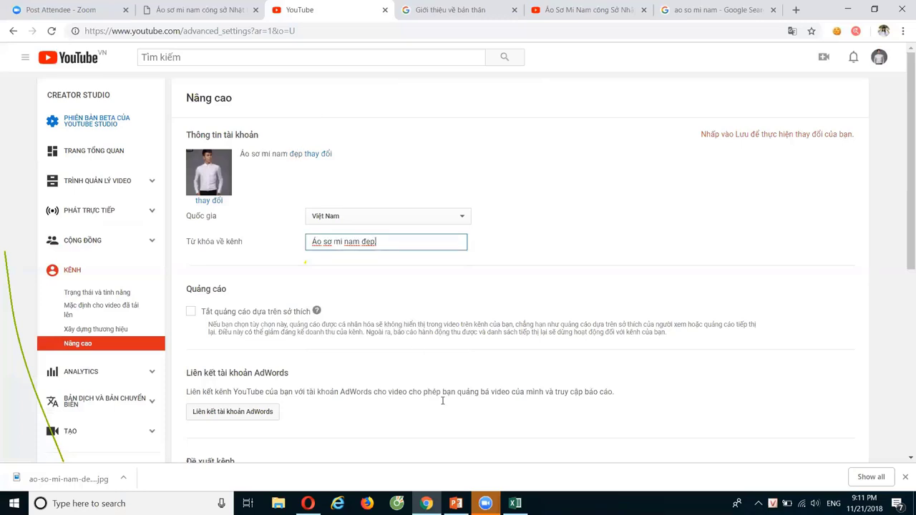
# Copy 'áo sơ mi nam' from cell L2 into the channel keywords
pyautogui.click(515, 503)
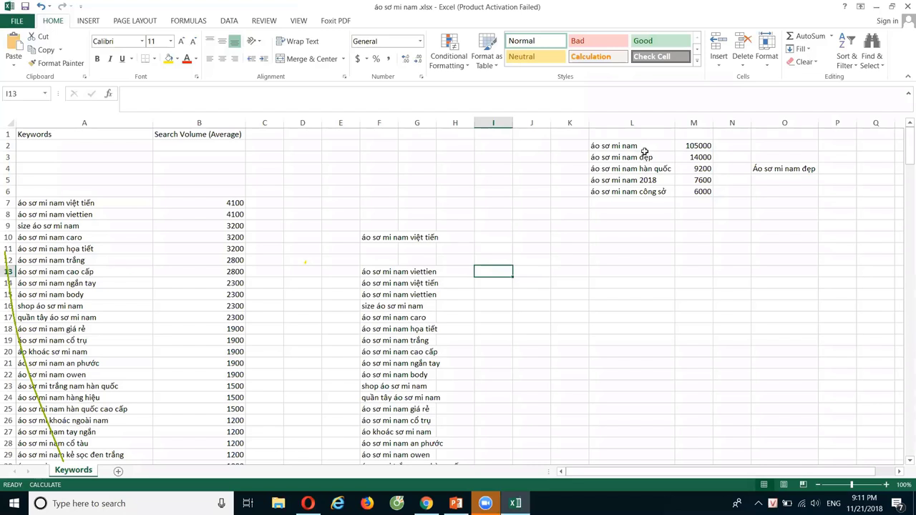
pyautogui.click(642, 146)
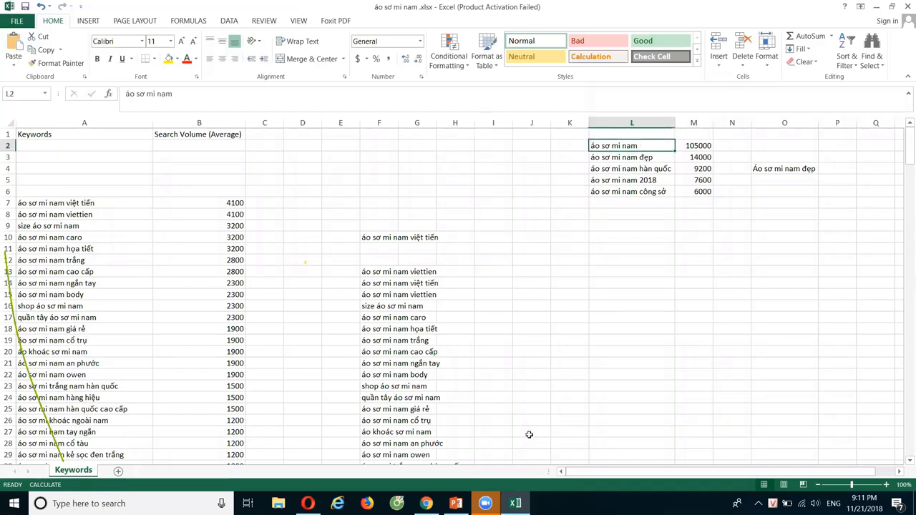
pyautogui.hotkey('ctrl', 'c')
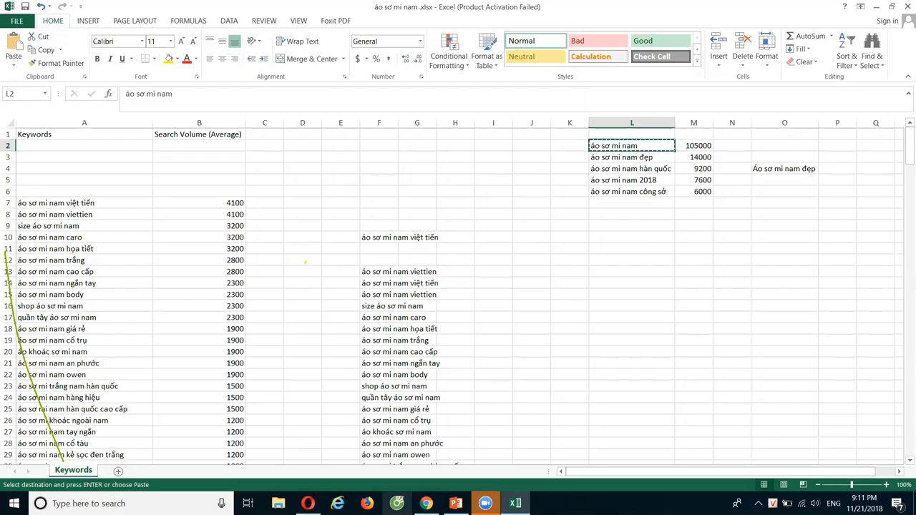
pyautogui.click(426, 503)
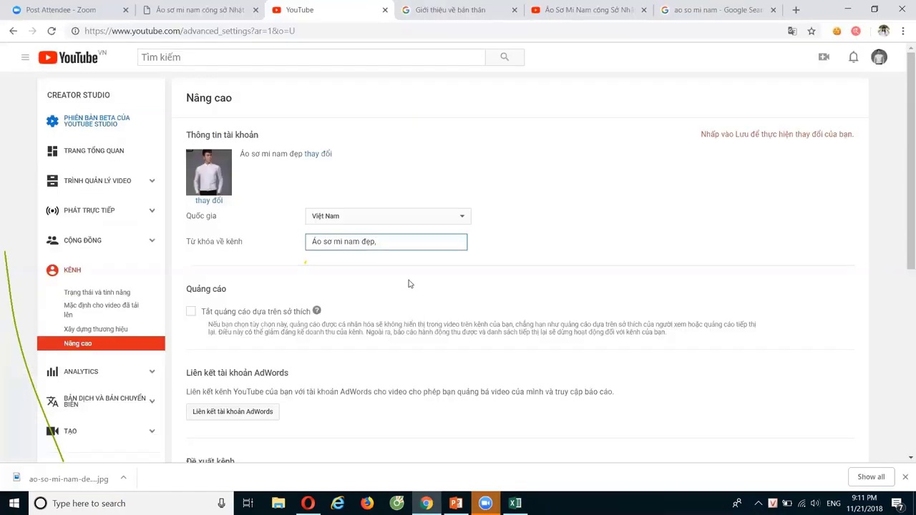
pyautogui.hotkey('ctrl', 'v')
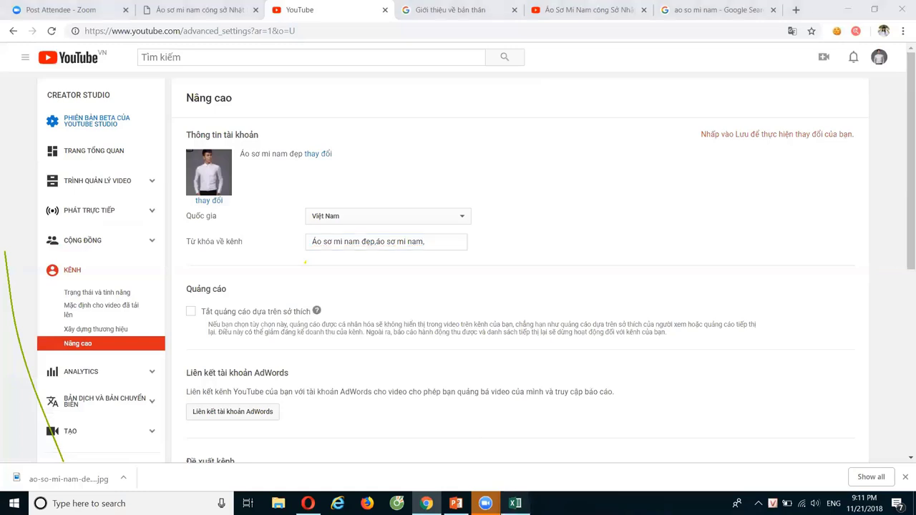
# Copy 'áo sơ mi nam hàn quốc' from cell L4 into the channel keywords
pyautogui.click(515, 503)
pyautogui.click(614, 169)
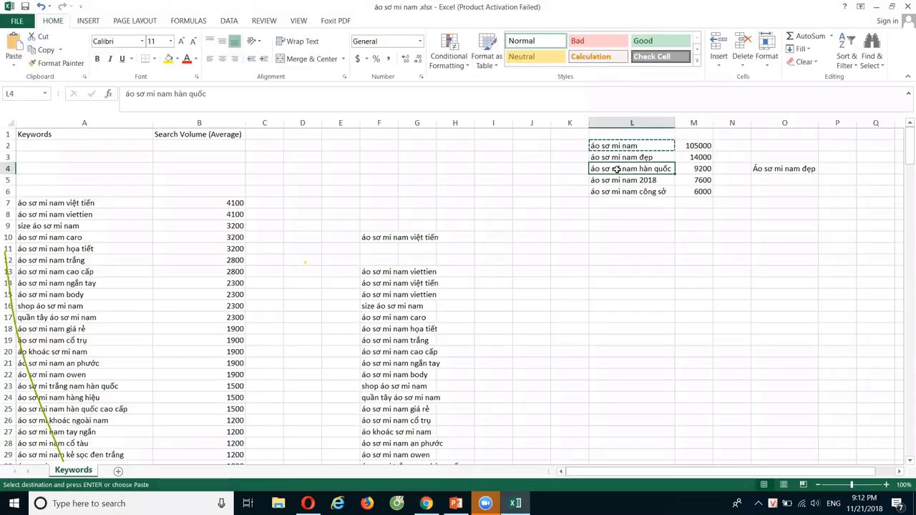
pyautogui.hotkey('ctrl', 'c')
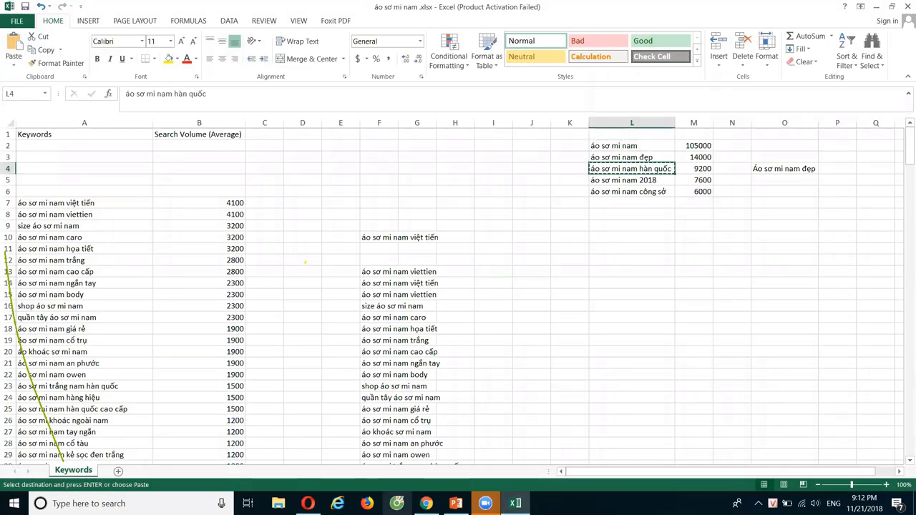
pyautogui.click(423, 494)
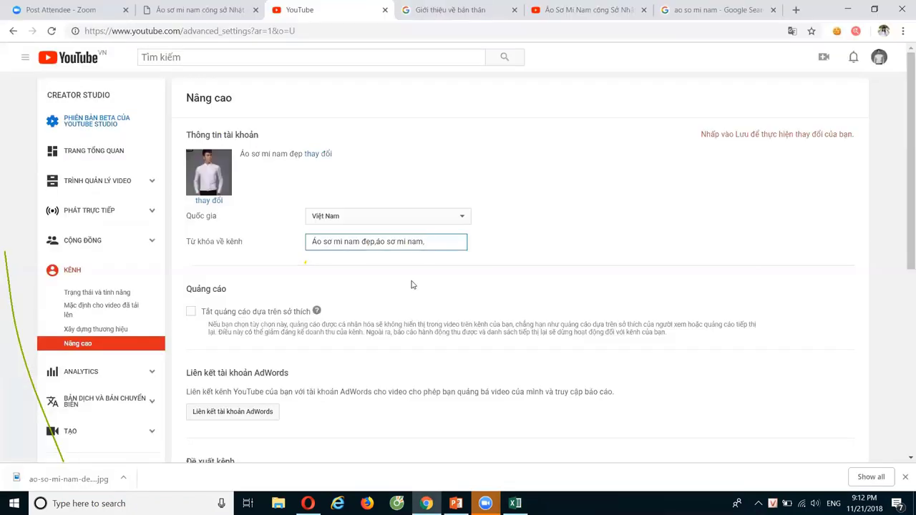
pyautogui.hotkey('ctrl', 'v')
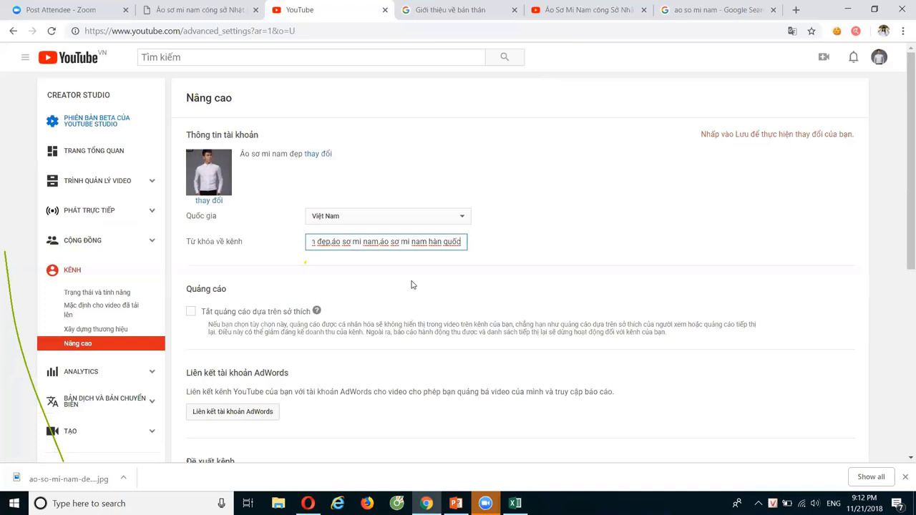
pyautogui.hotkey('ctrl', 'a')
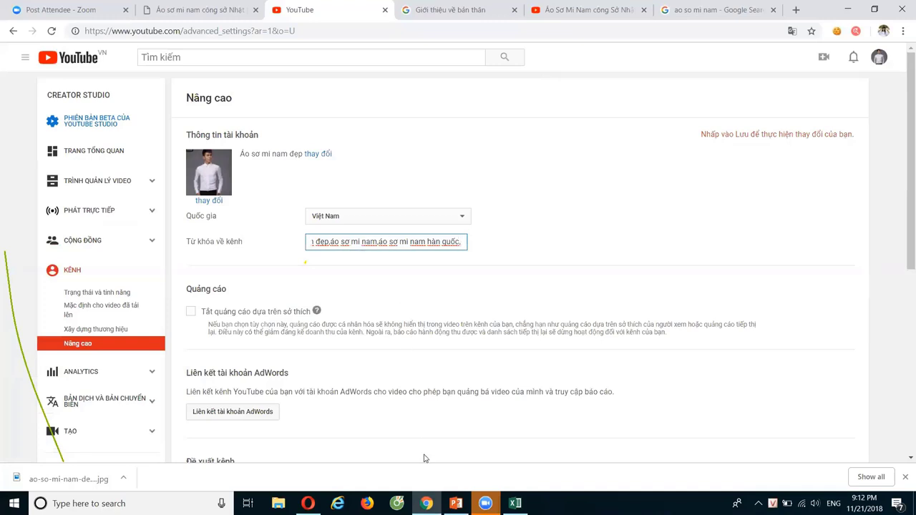
# Append 'áo sơ mi nam công sở' from cell L6 as the last comma-separated keyword
pyautogui.click(515, 503)
pyautogui.click(642, 191)
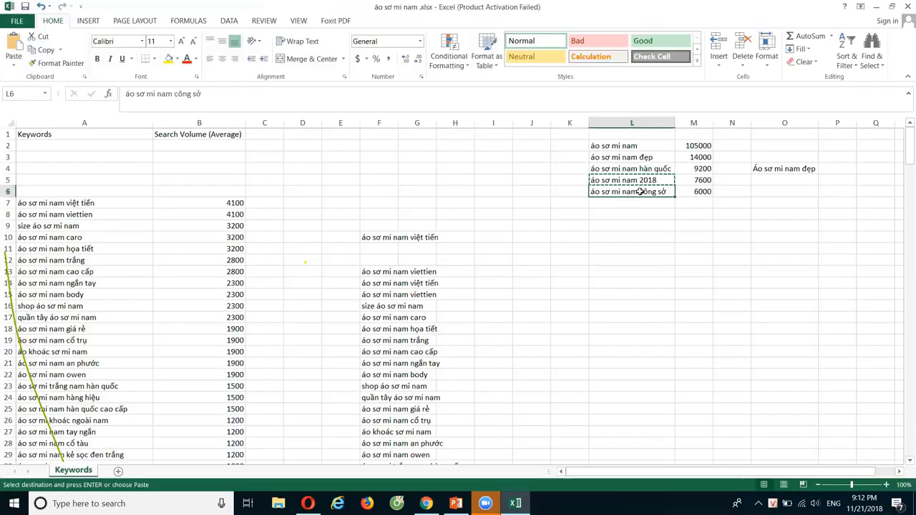
pyautogui.hotkey('ctrl', 'c')
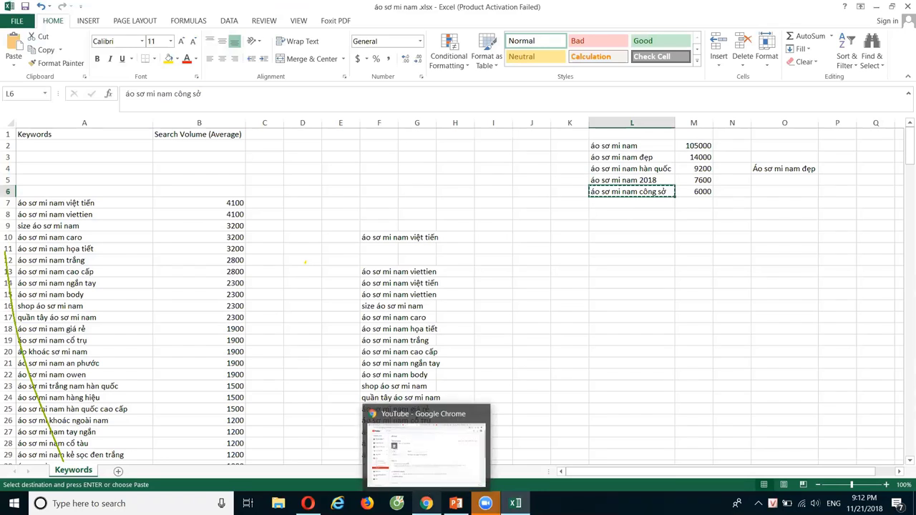
pyautogui.click(425, 356)
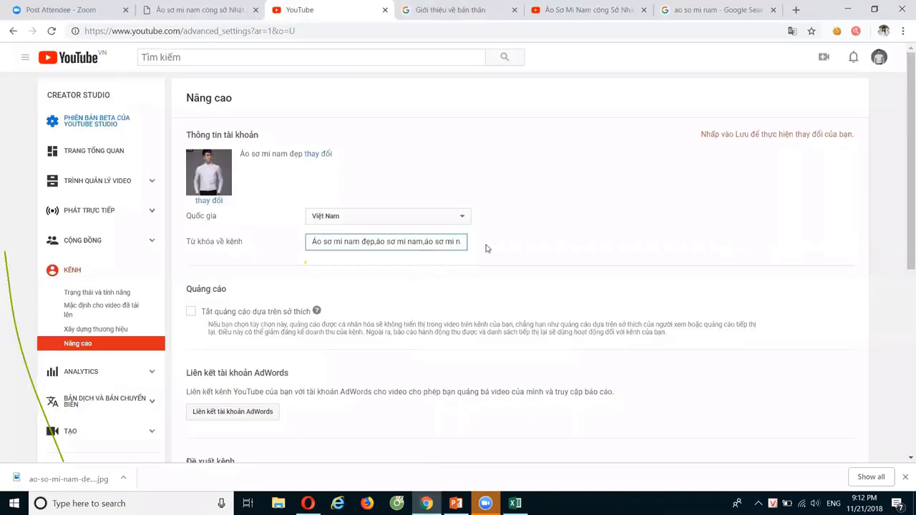
pyautogui.moveTo(455, 242); pyautogui.dragTo(518, 248)
pyautogui.press('End')
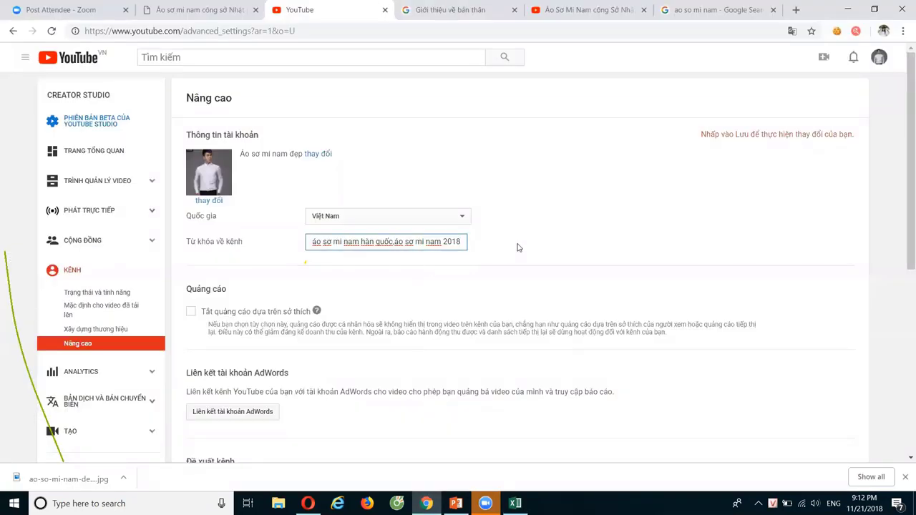
pyautogui.write(',')
pyautogui.hotkey('ctrl', 'v')
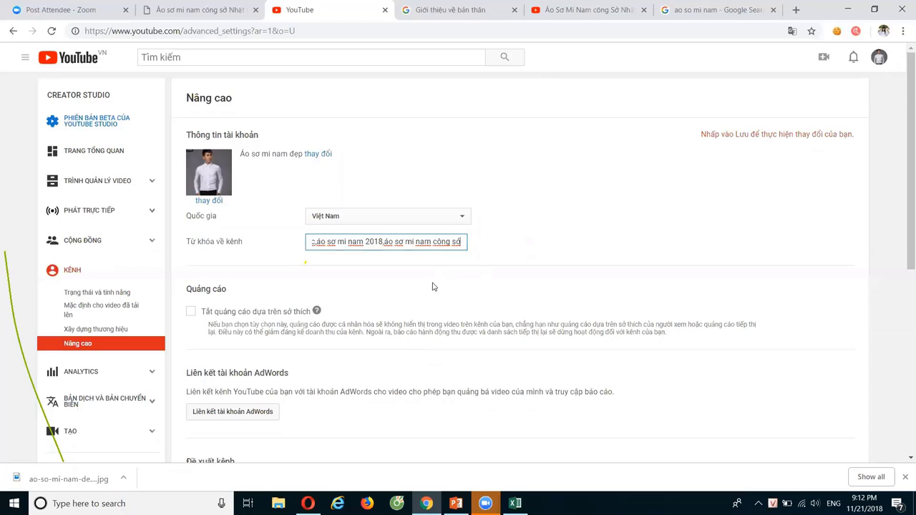
# Choose 'Không hiển thị số người đã đăng ký kênh của tôi' and save the advanced settings
pyautogui.scroll(-3, 433, 287)
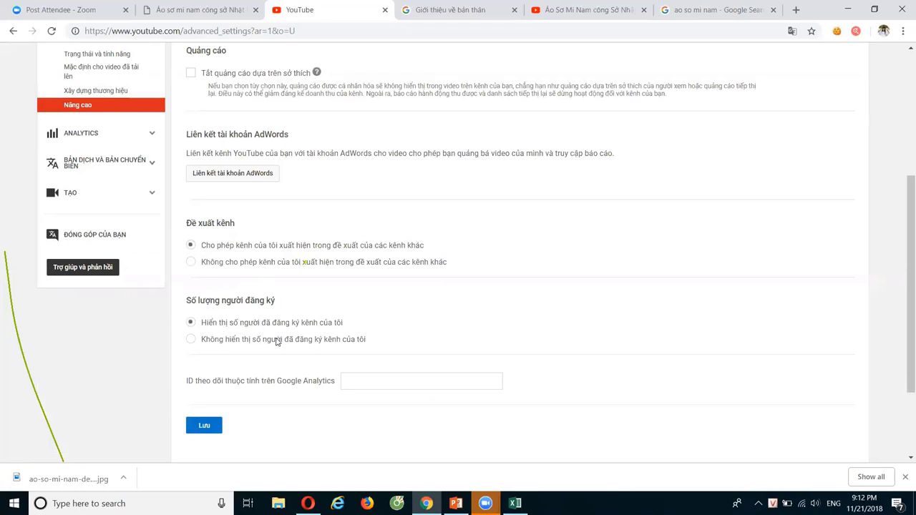
pyautogui.click(191, 342)
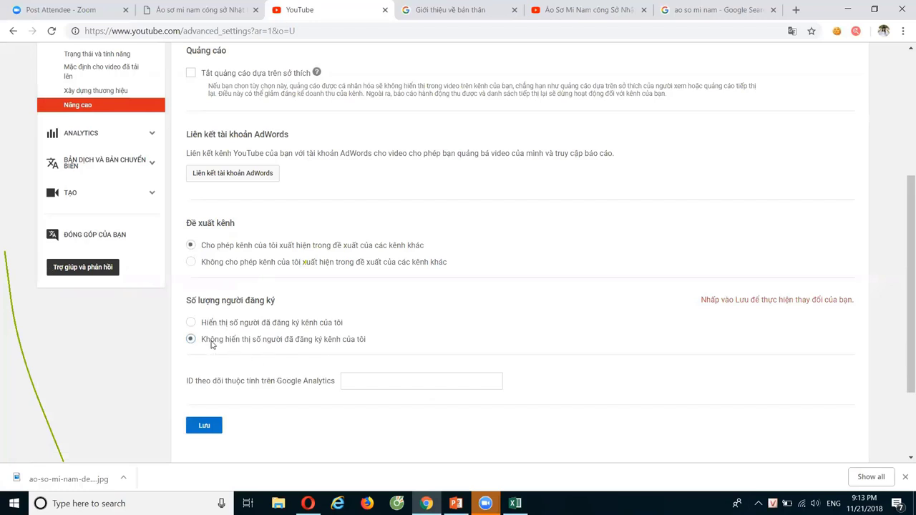
pyautogui.click(210, 426)
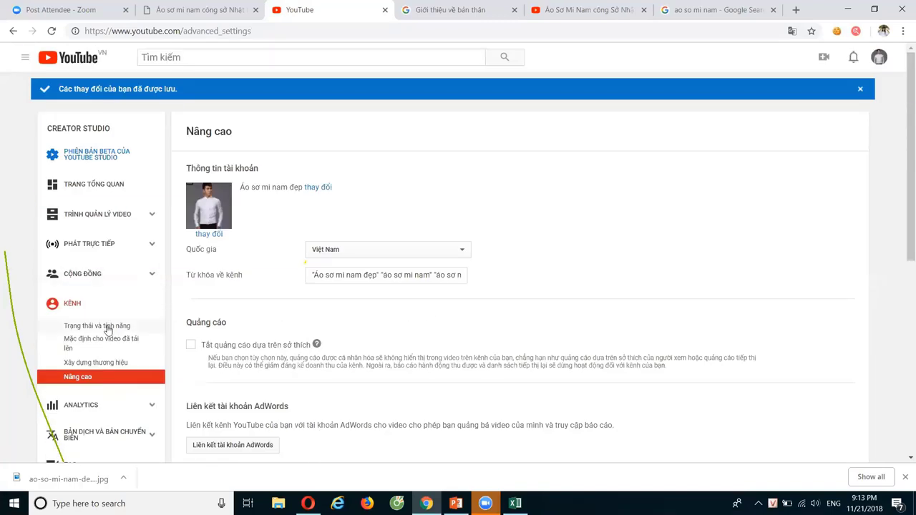
pyautogui.scroll(-3, 219, 303)
pyautogui.scroll(3, 220, 296)
pyautogui.scroll(-4, 220, 296)
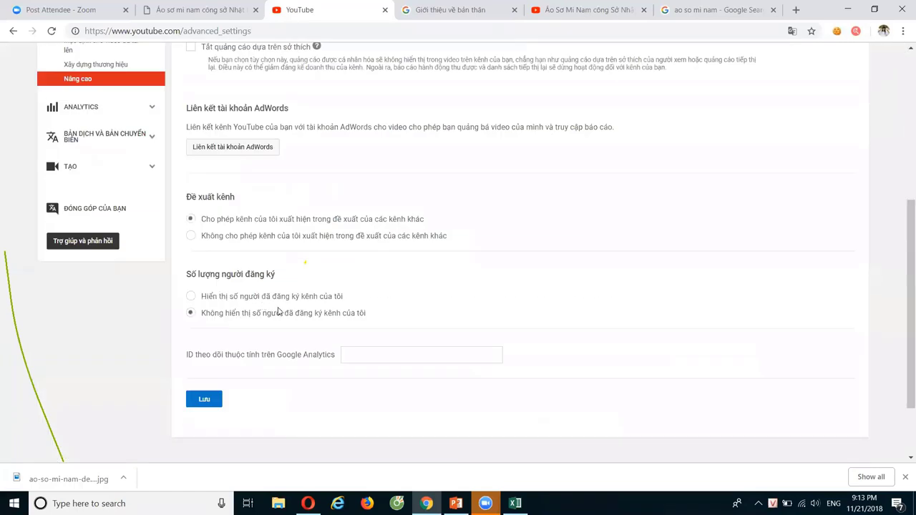
pyautogui.scroll(3, 291, 318)
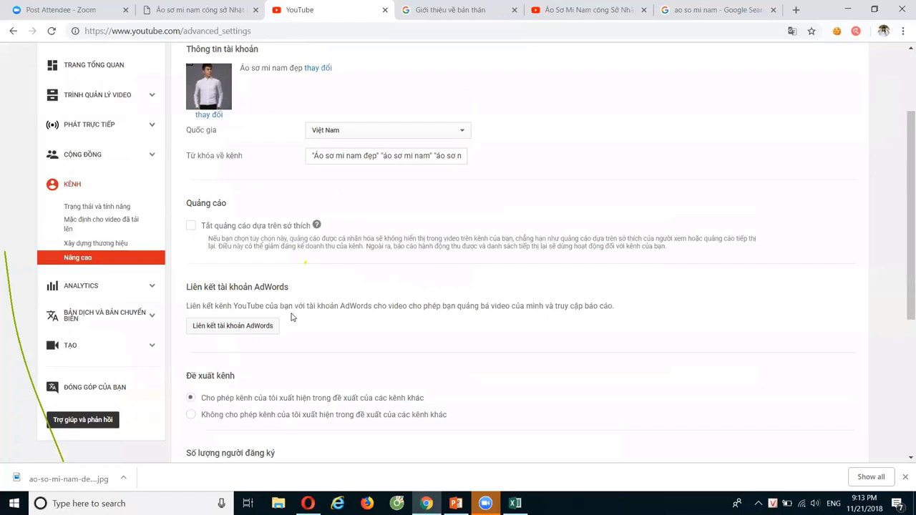
pyautogui.scroll(2, 294, 313)
pyautogui.click(99, 189)
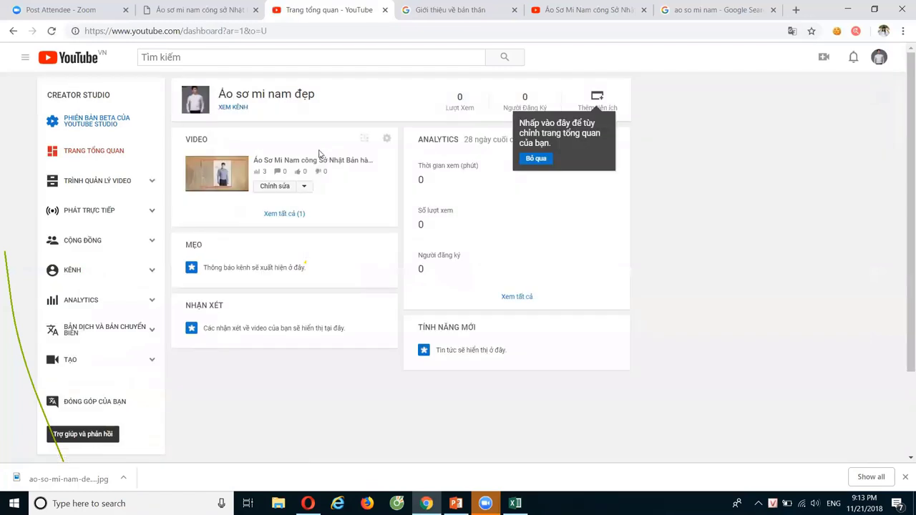
# Open the public channel's About page and type 'Áo sơ mi nam đẹp' into the channel description
pyautogui.click(247, 111)
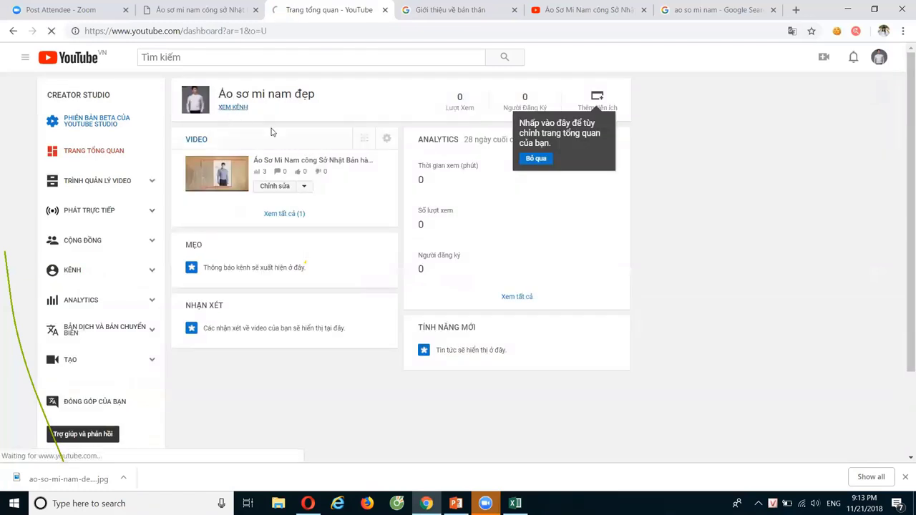
pyautogui.scroll(3, 501, 247)
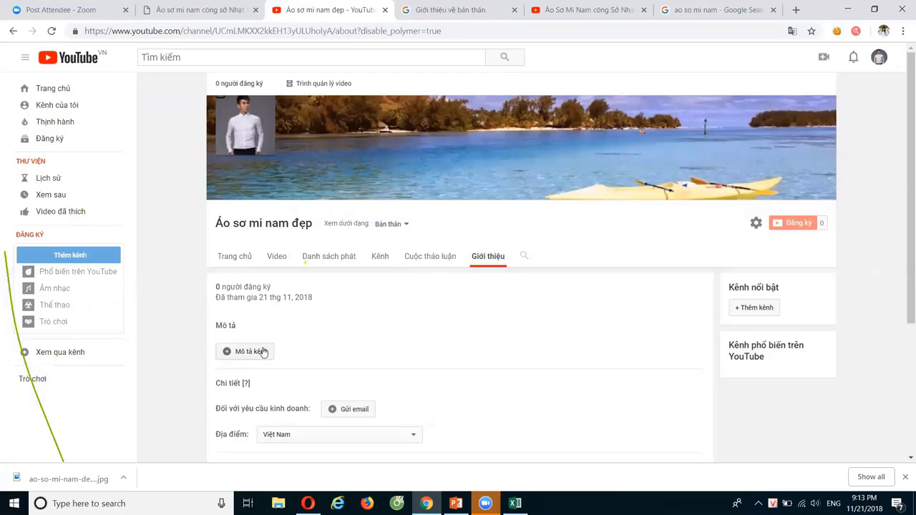
pyautogui.click(348, 352)
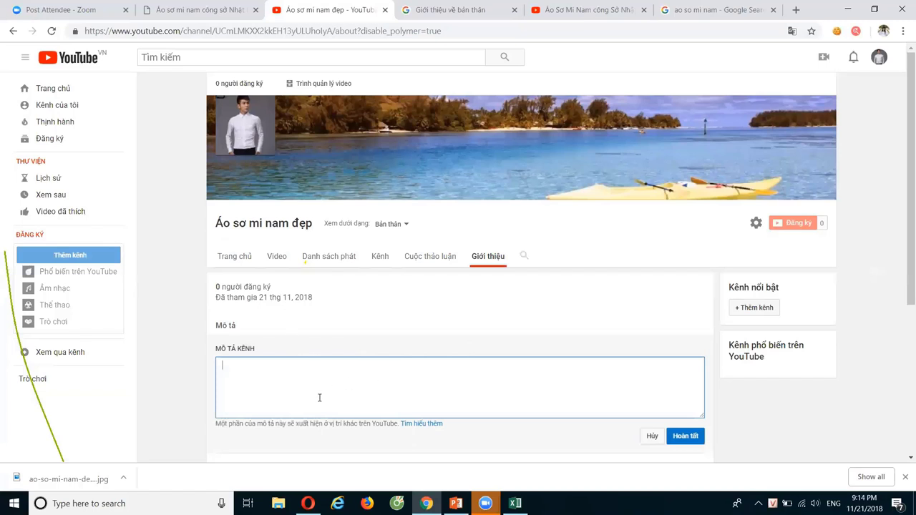
pyautogui.write('Áo sơ  mi nam depdj')
# Select the five top keywords in cells L2 to L6 and check them against the channel page
pyautogui.click(515, 503)
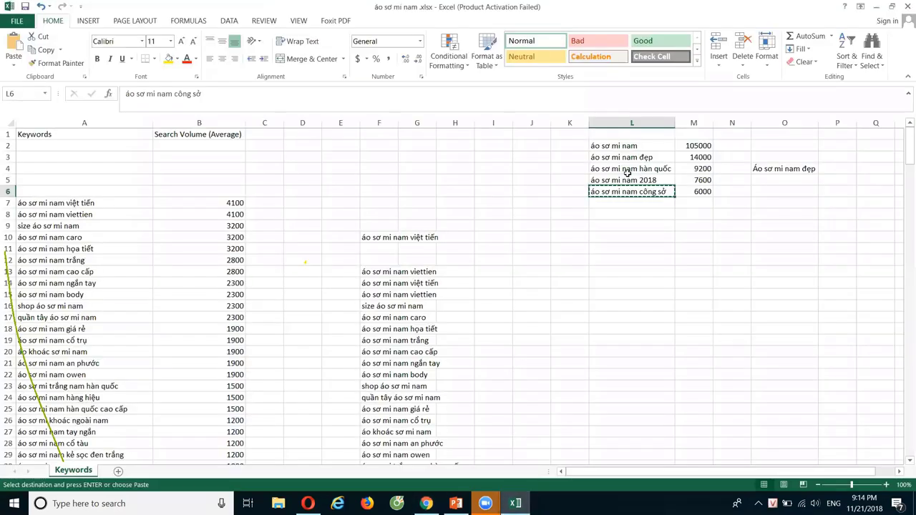
pyautogui.moveTo(646, 149); pyautogui.dragTo(657, 194)
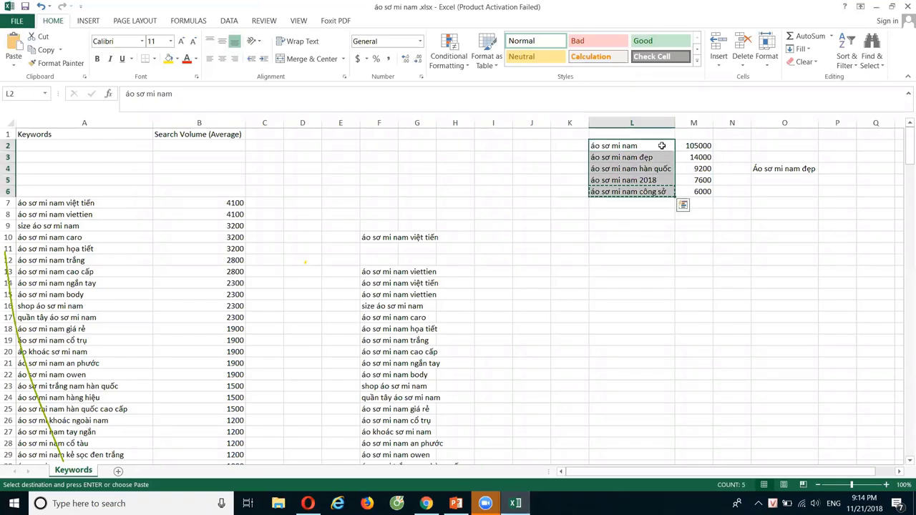
pyautogui.moveTo(426, 503)
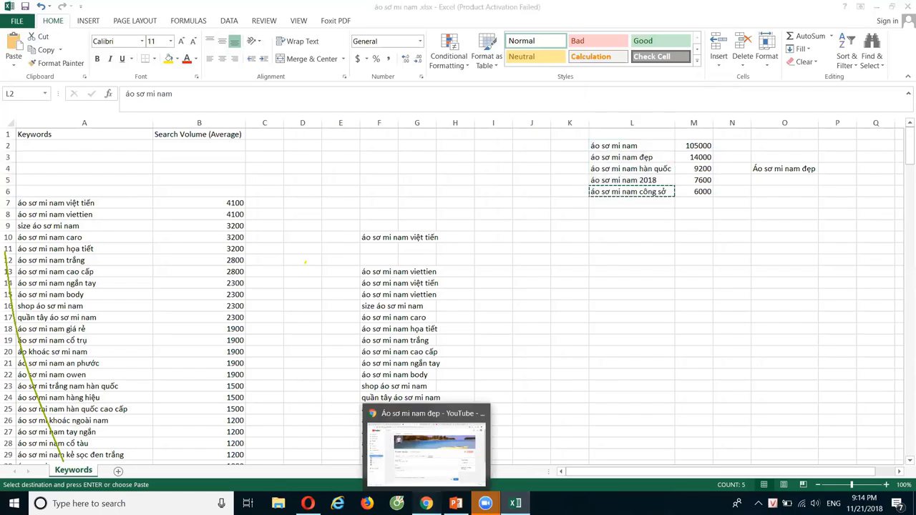
pyautogui.click(383, 448)
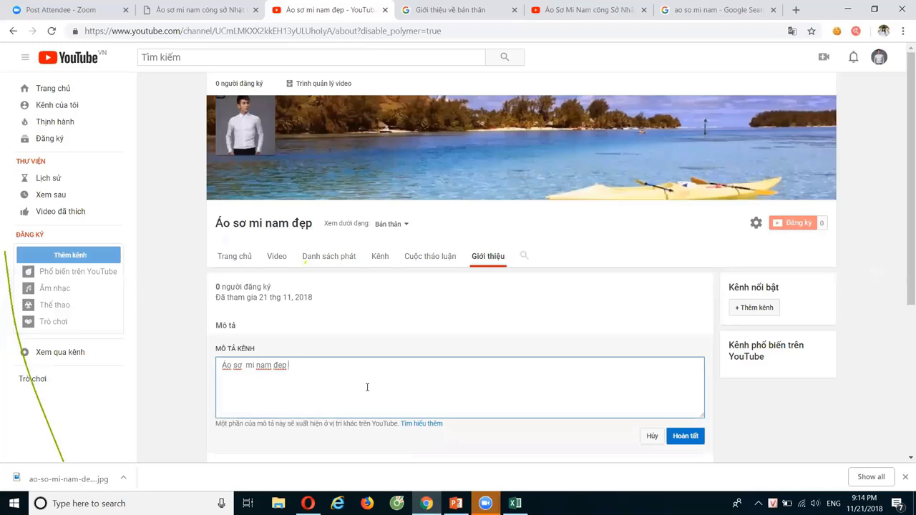
# Enter 'Áo sơ Mi nam đẹp công sở Hàn Quốc cao cấp 2018' in L11 and copy it
pyautogui.click(515, 503)
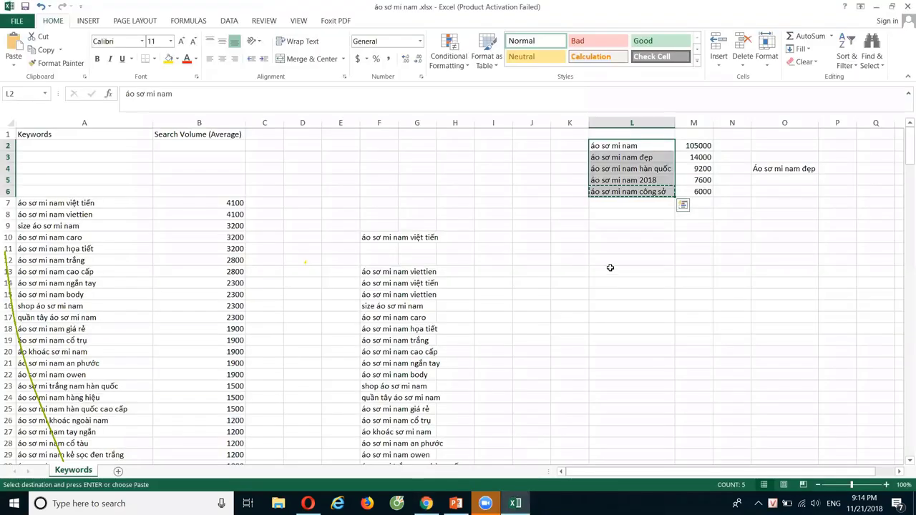
pyautogui.click(616, 246)
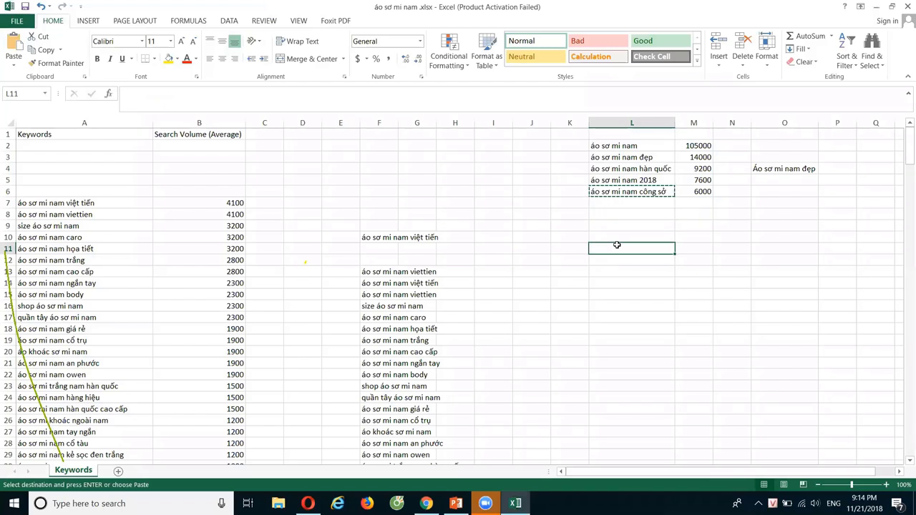
pyautogui.write('Áo sơ ')
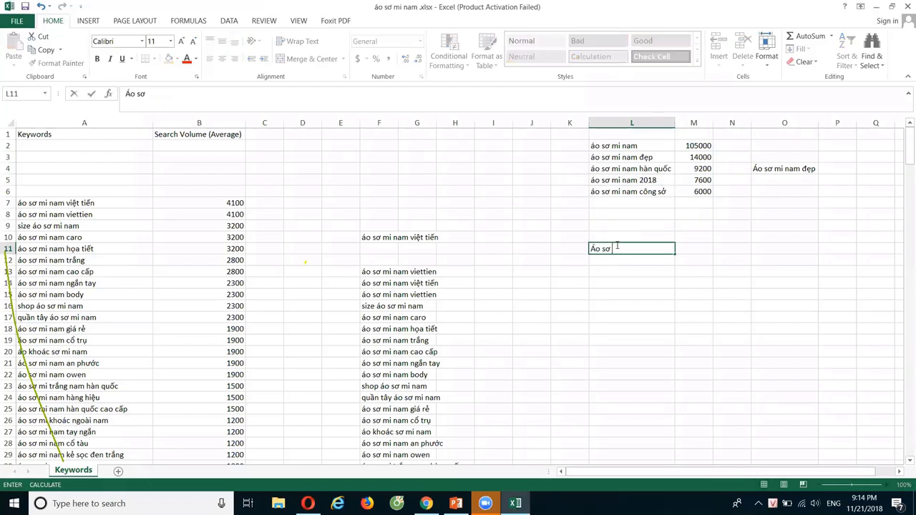
pyautogui.write('Mi nam đẹp công so')
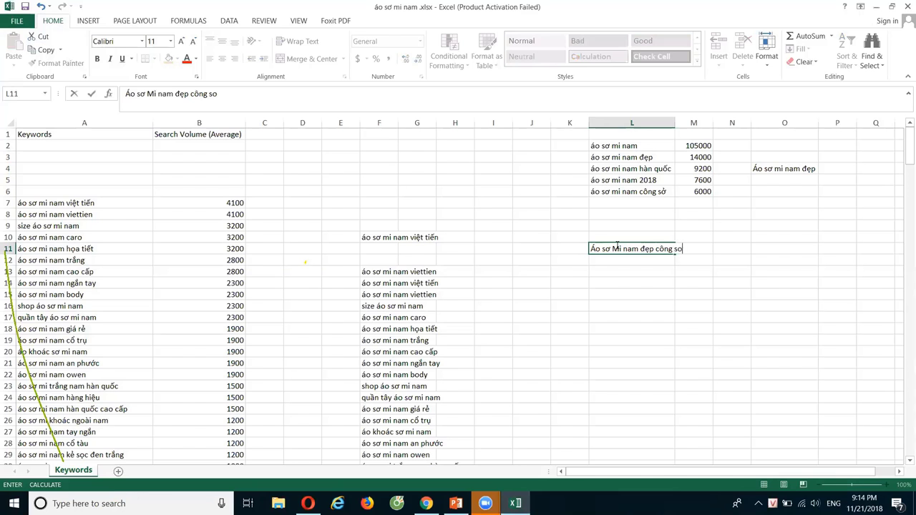
pyautogui.press('BackSpace')
pyautogui.write('ở hàn')
pyautogui.press('BackSpace')
pyautogui.press('BackSpace')
pyautogui.press('BackSpace')
pyautogui.write('Hàn Quốc cao cấp 2018')
pyautogui.click(623, 282)
pyautogui.click(634, 248)
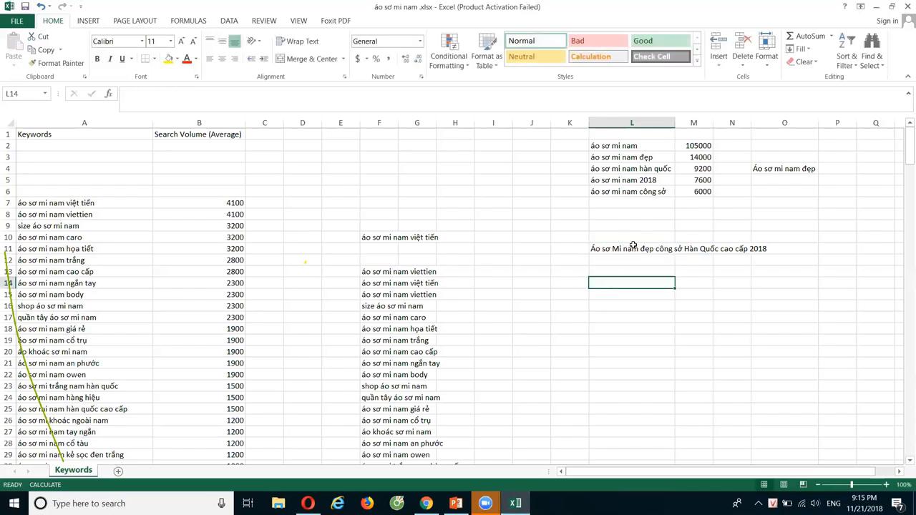
pyautogui.hotkey('ctrl', 'c')
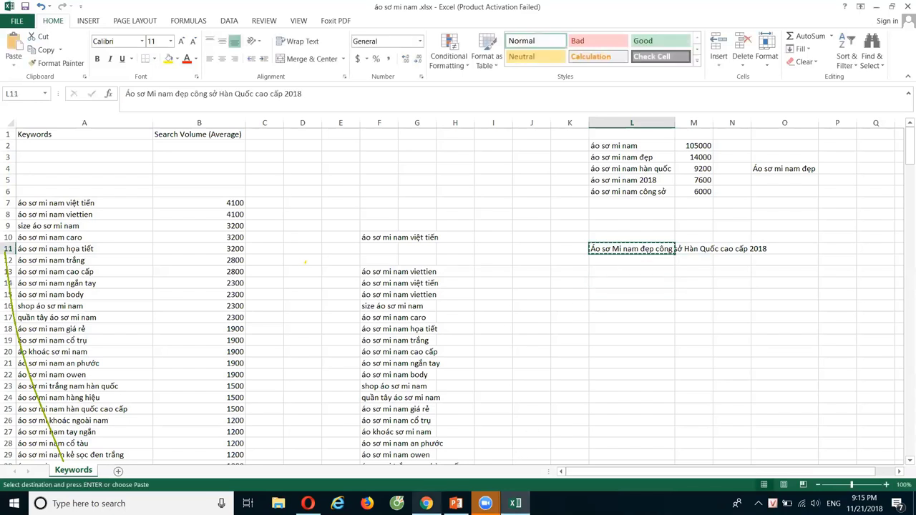
# Paste the L11 phrase over the old description, remove the extra line, and select the phrase
pyautogui.click(425, 503)
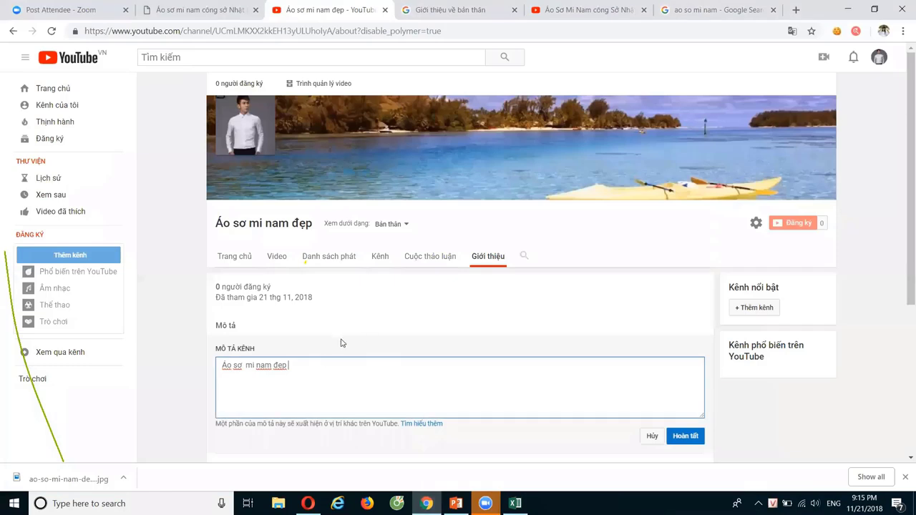
pyautogui.moveTo(289, 366); pyautogui.dragTo(213, 370)
pyautogui.hotkey('ctrl', 'v')
pyautogui.press('BackSpace')
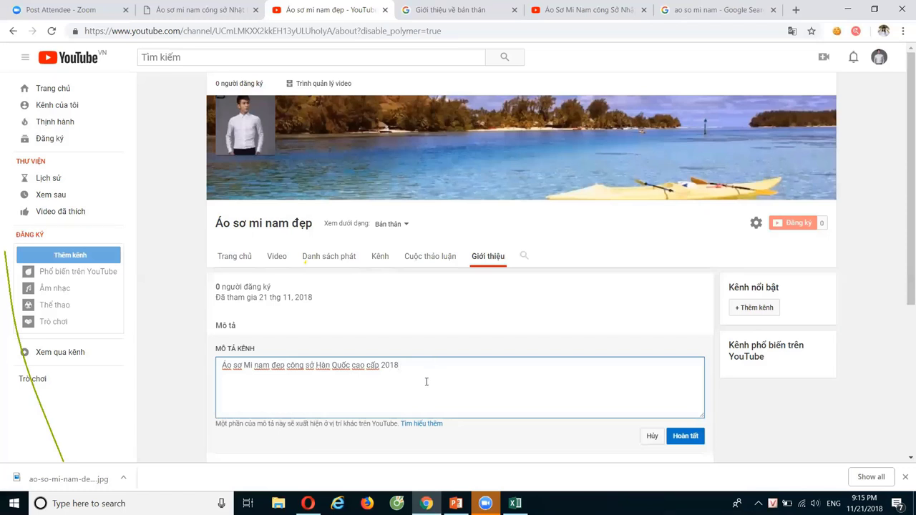
pyautogui.moveTo(404, 366); pyautogui.dragTo(218, 370)
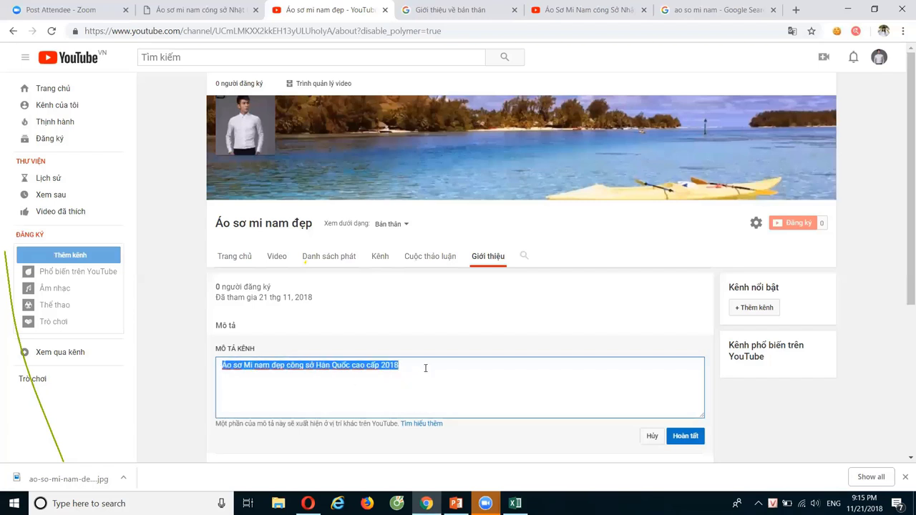
pyautogui.click(435, 390)
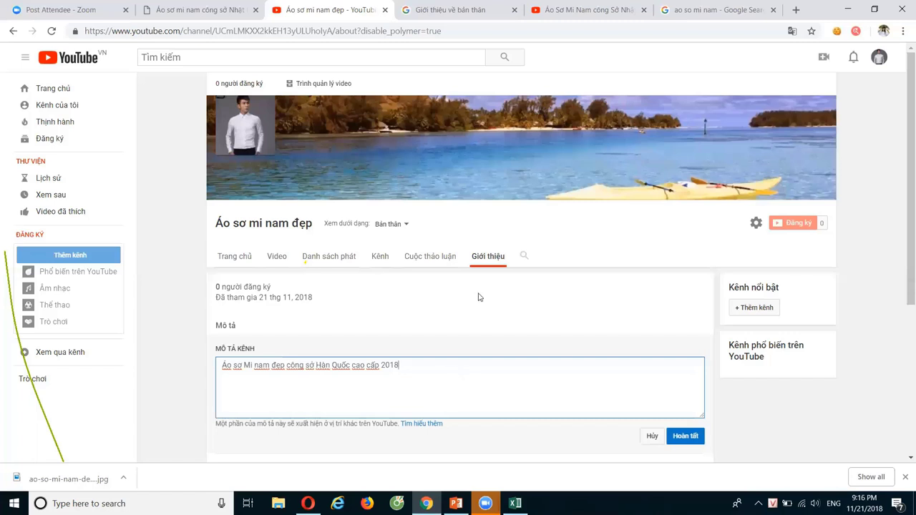
pyautogui.moveTo(420, 368); pyautogui.dragTo(217, 367)
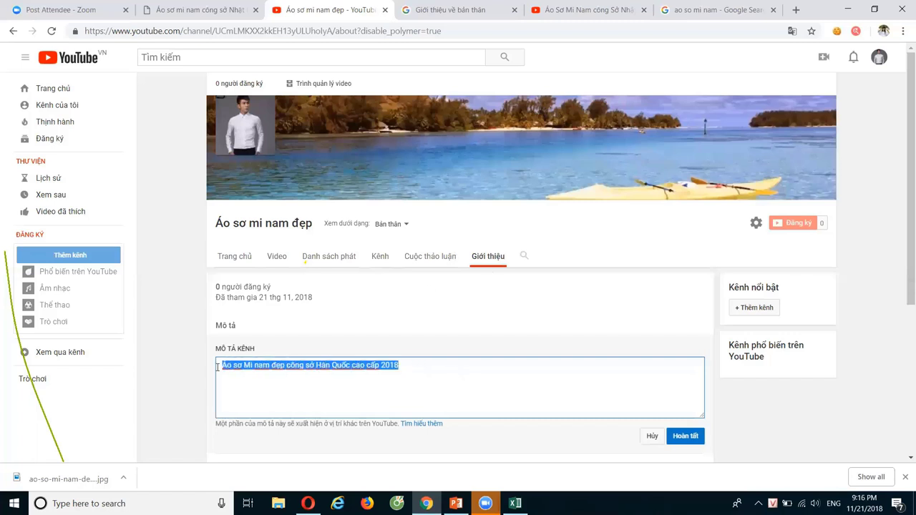
# Search Google in another tab for 'Áo sơ Mi nam đẹp công sở Hàn Quốc cao cấp 2018'
pyautogui.click(465, 13)
pyautogui.click(343, 31)
pyautogui.hotkey('ctrl', 'v')
pyautogui.press('Return')
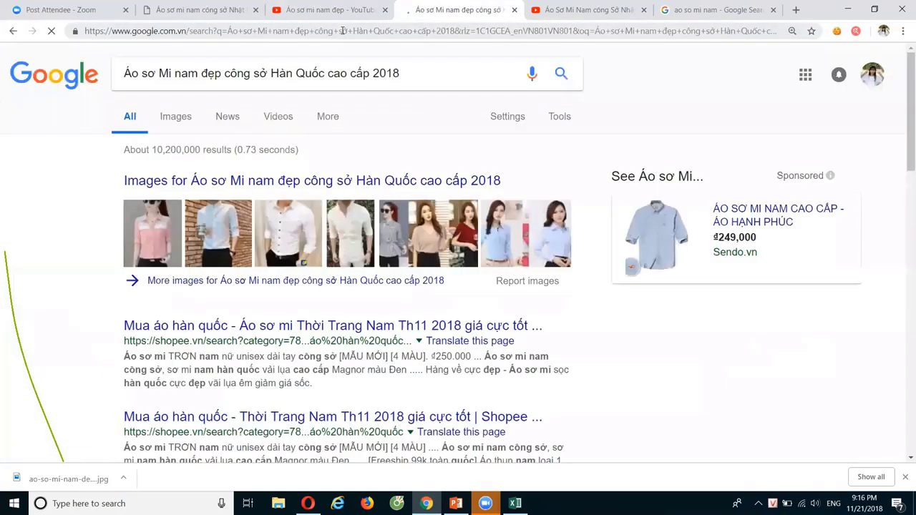
pyautogui.scroll(-2, 346, 324)
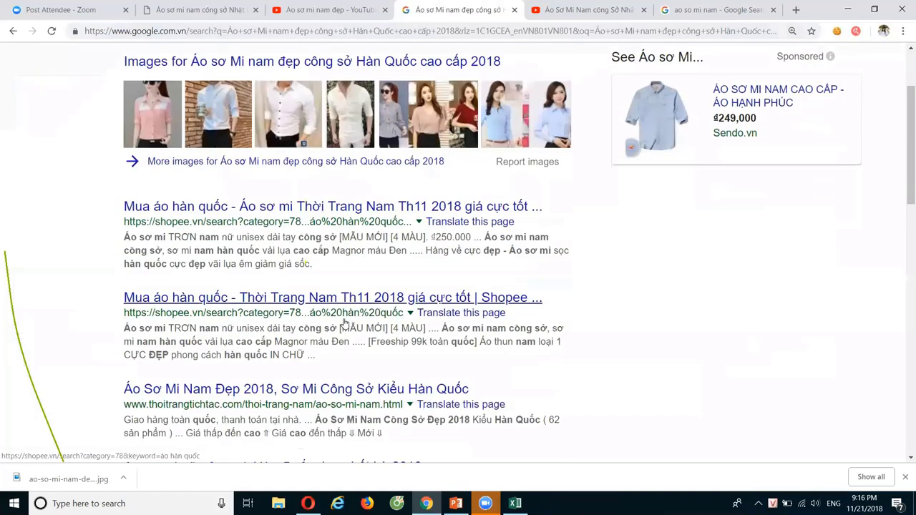
pyautogui.scroll(-4, 346, 324)
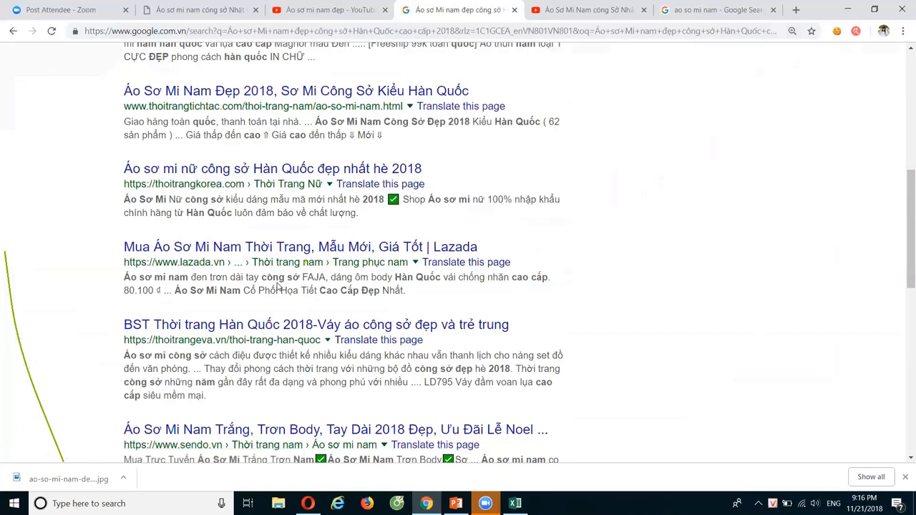
pyautogui.scroll(-3, 278, 287)
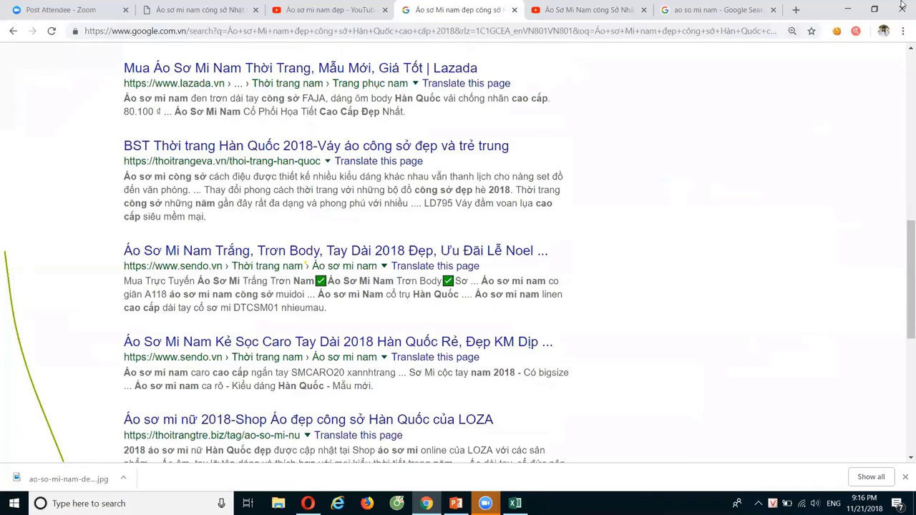
pyautogui.scroll(5, 287, 286)
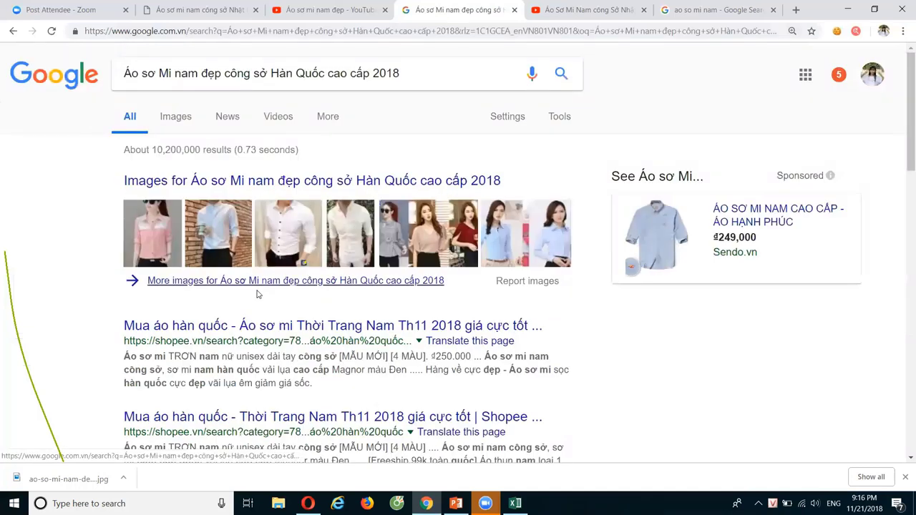
# Select the first Shopee result's snippet text and another result's text
pyautogui.moveTo(315, 389); pyautogui.dragTo(125, 357)
pyautogui.click(575, 389)
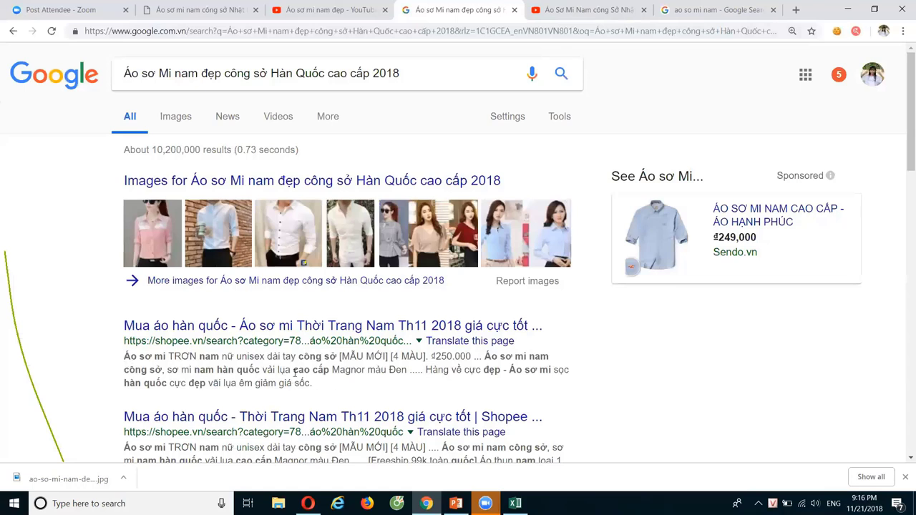
pyautogui.scroll(-2, 333, 382)
pyautogui.moveTo(313, 264); pyautogui.dragTo(123, 241)
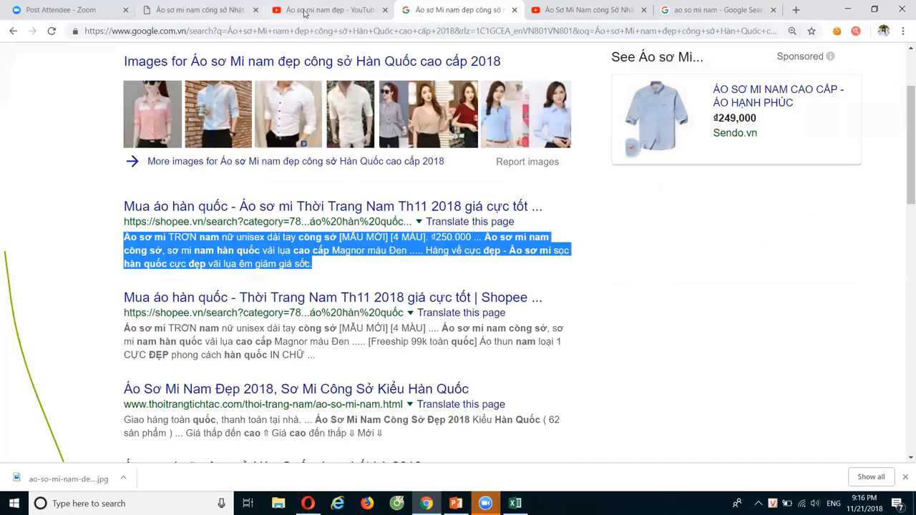
pyautogui.click(572, 9)
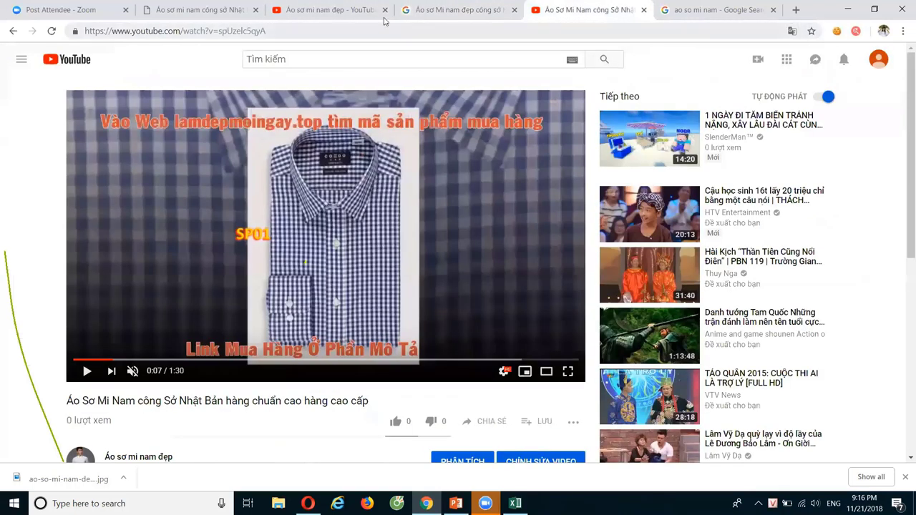
# Place the caret after the pasted Shopee snippet and enlarge the description box
pyautogui.click(333, 9)
pyautogui.click(416, 370)
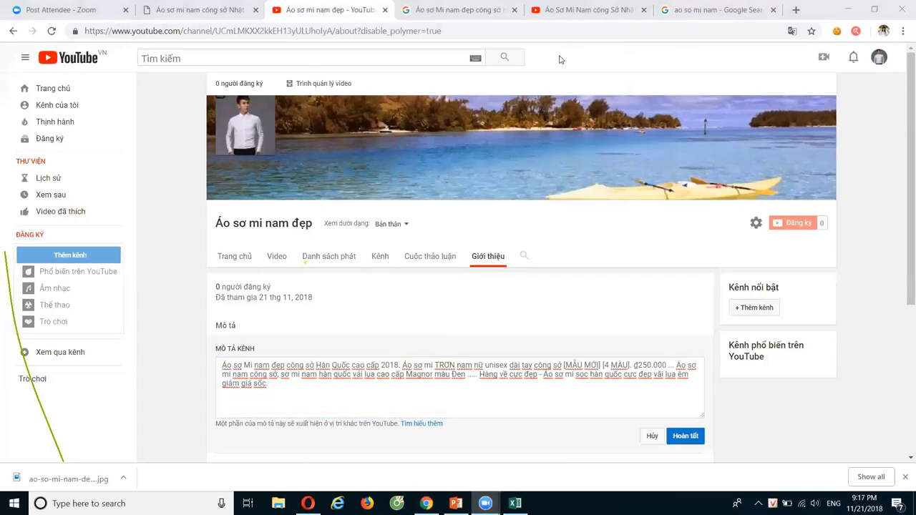
pyautogui.click(288, 383)
pyautogui.scroll(-3, 679, 342)
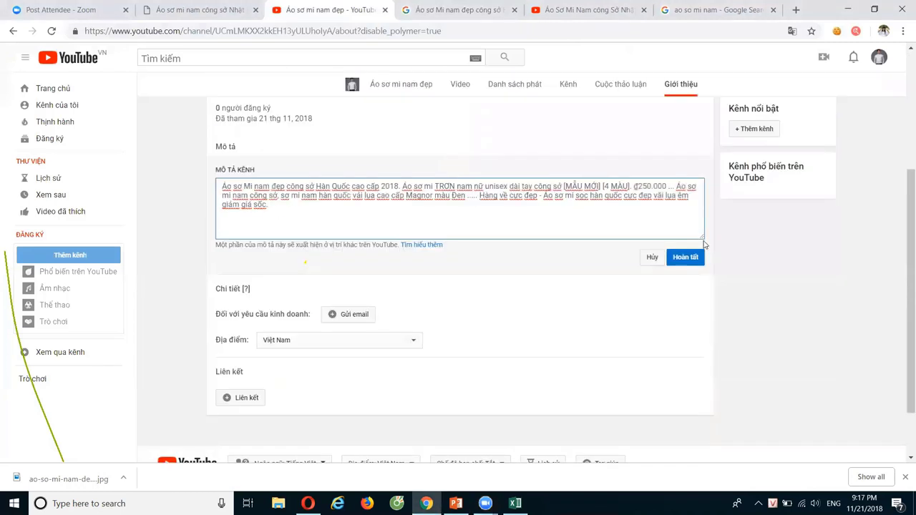
pyautogui.click(316, 242)
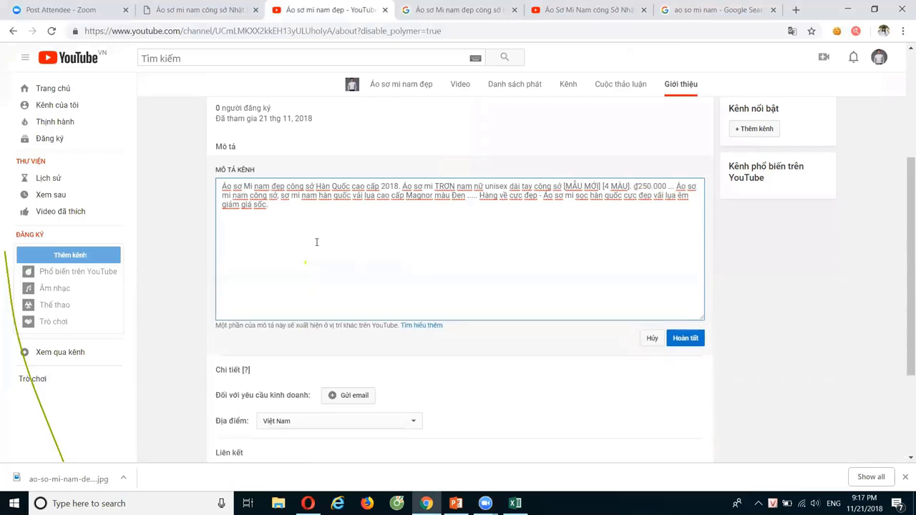
# Add a '==================' separator, then Đăng Ký, 'Website :' and Fanpage lines below the snippet
pyautogui.press('Return')
pyautogui.press('Return')
pyautogui.write('==================')
pyautogui.press('Return')
pyautogui.write('Đăng K')
pyautogui.write('y')
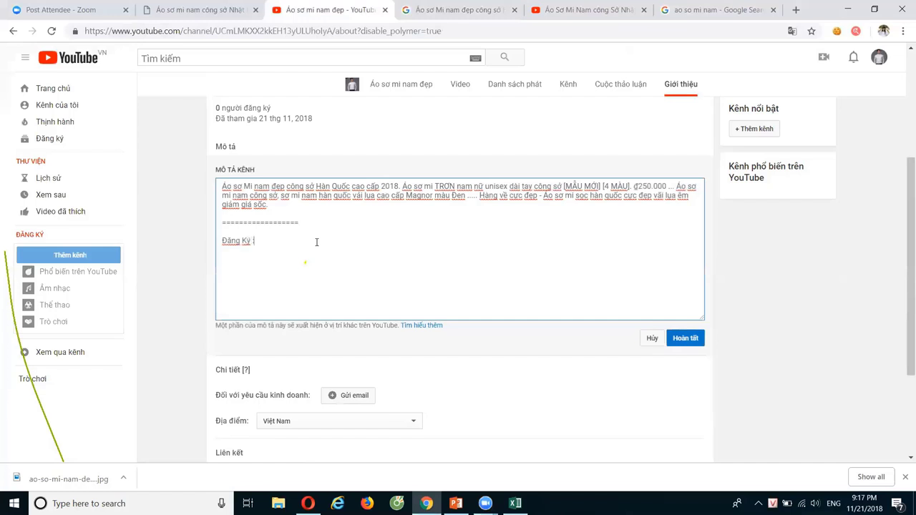
pyautogui.press('Return')
pyautogui.write('Website :')
pyautogui.press('Return')
pyautogui.write('Fanpage')
pyautogui.press('Return')
# Delete the tag and price text from the Shopee snippet
pyautogui.click(259, 241)
pyautogui.moveTo(565, 188); pyautogui.dragTo(677, 187)
pyautogui.press('BackSpace')
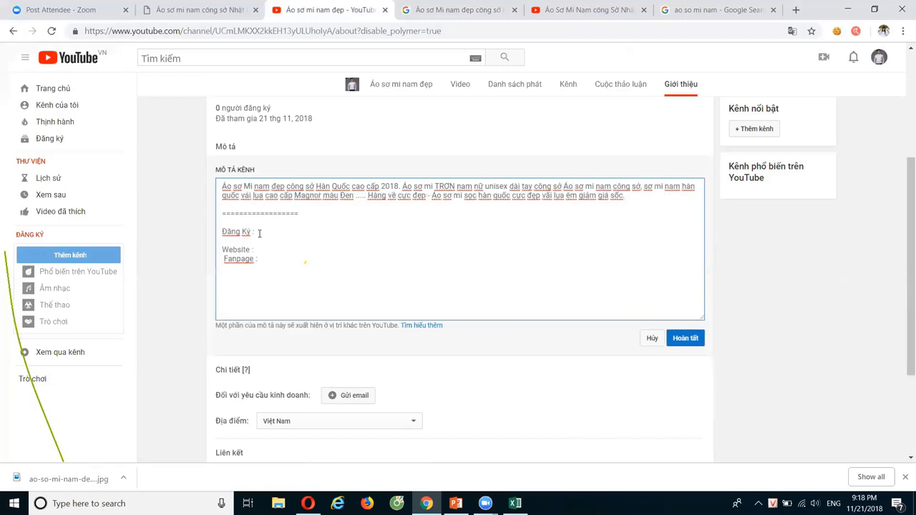
pyautogui.click(243, 279)
pyautogui.click(515, 503)
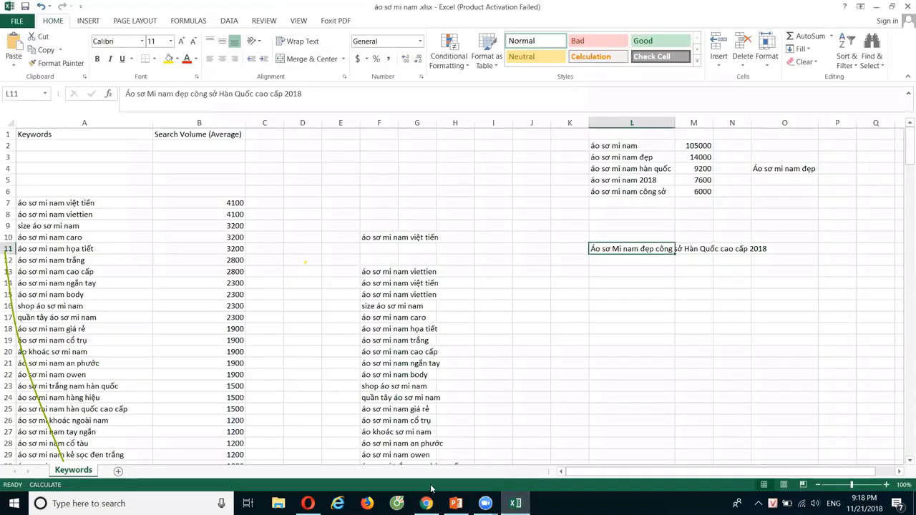
pyautogui.click(307, 503)
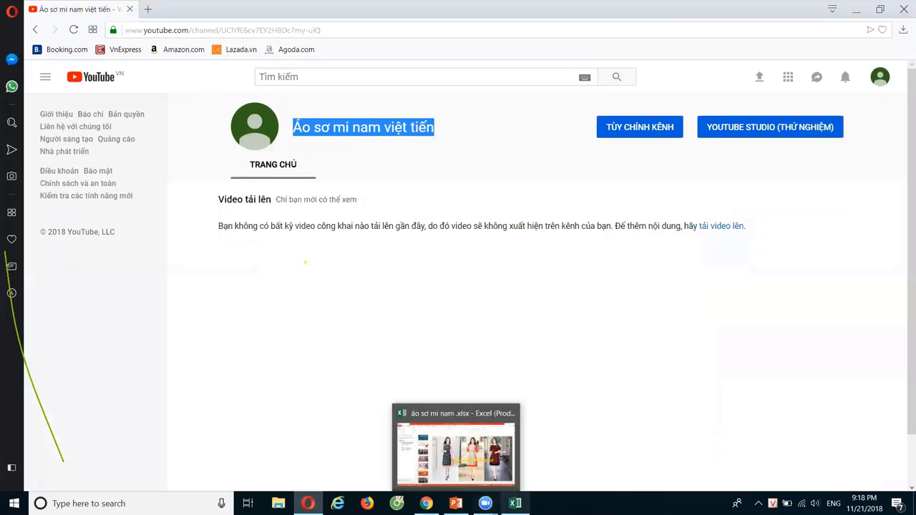
pyautogui.moveTo(515, 503)
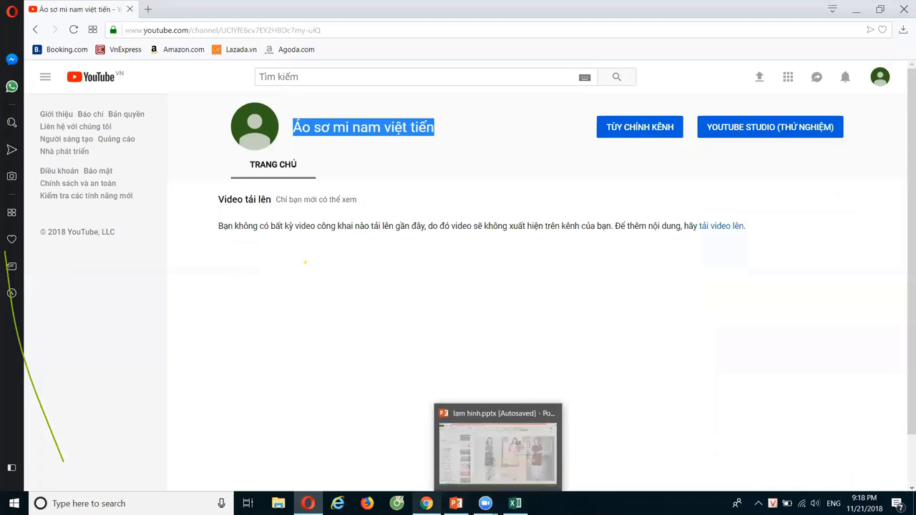
pyautogui.click(426, 503)
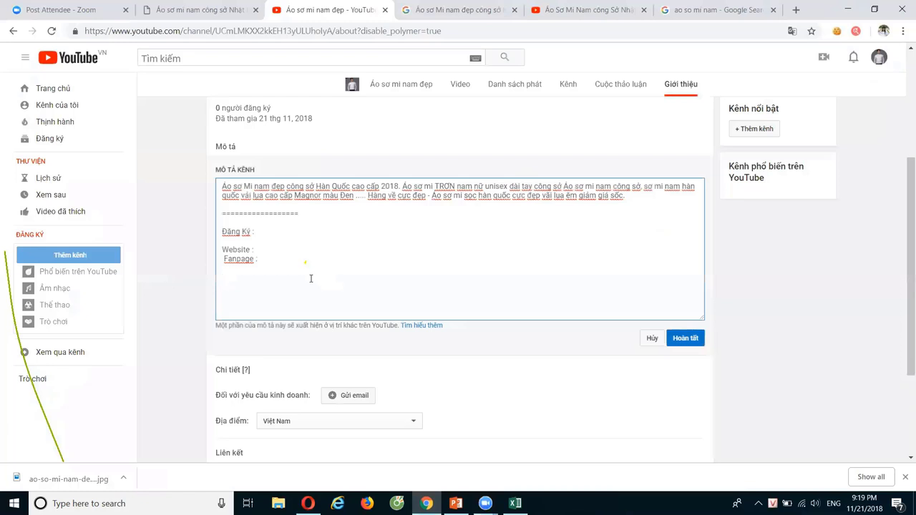
pyautogui.moveTo(515, 503)
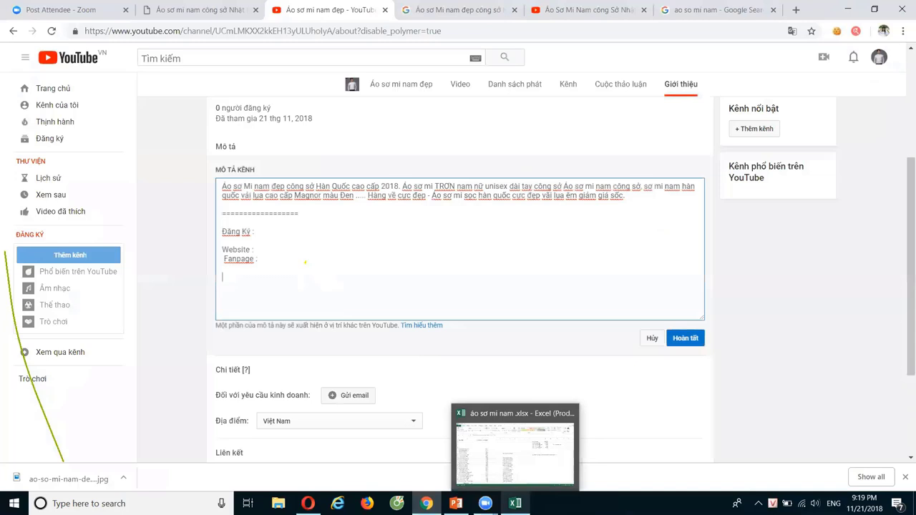
# Review keyword cells O4, F31, F32 and title L11, then select the description's Đăng Ký line
pyautogui.click(515, 451)
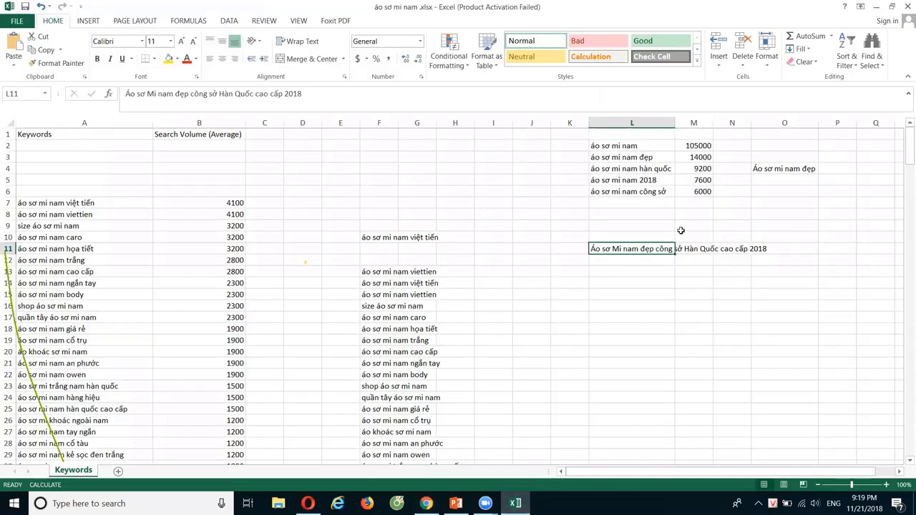
pyautogui.click(751, 172)
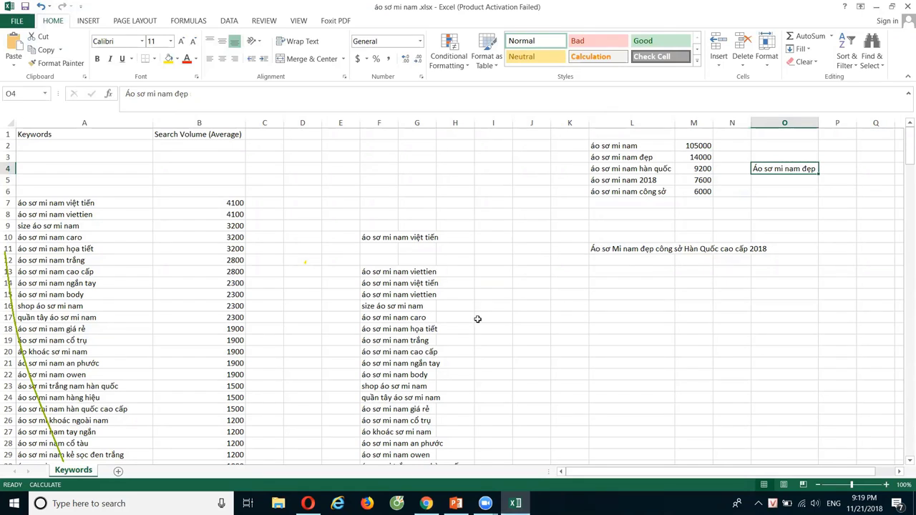
pyautogui.scroll(-3, 478, 319)
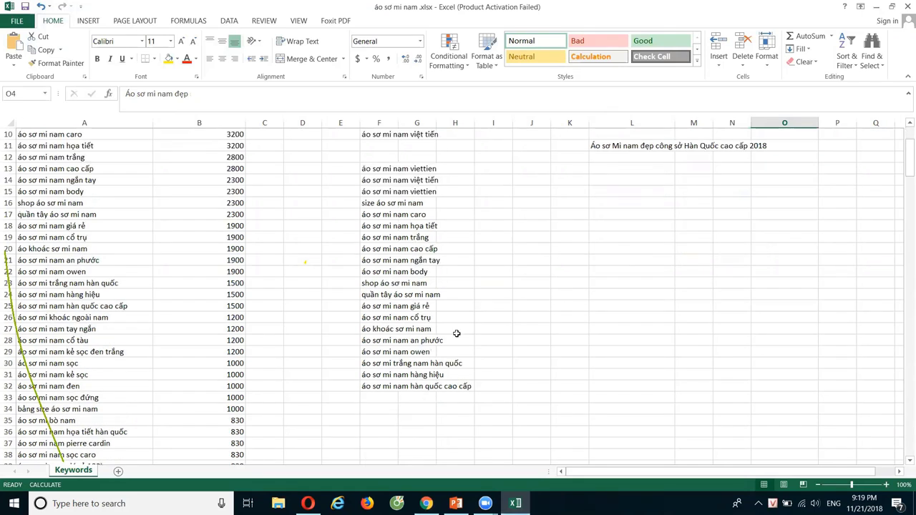
pyautogui.click(380, 387)
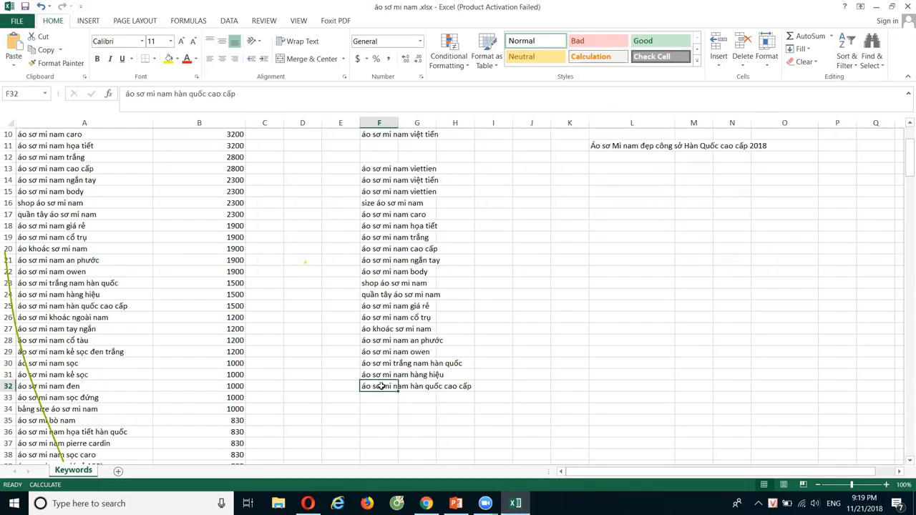
pyautogui.click(382, 376)
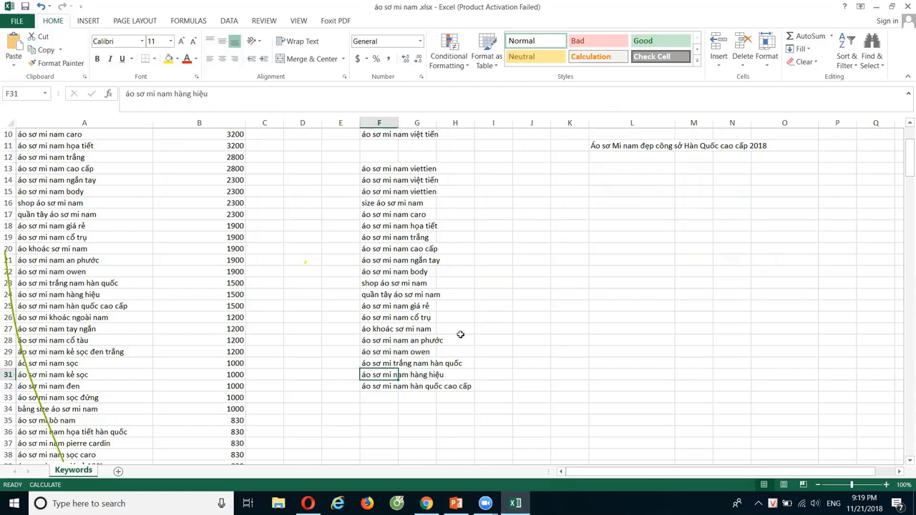
pyautogui.click(628, 148)
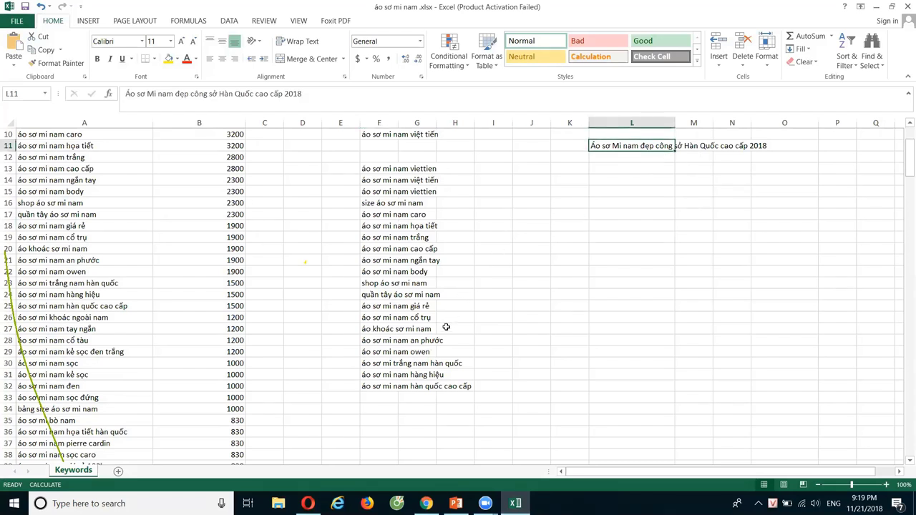
pyautogui.click(389, 388)
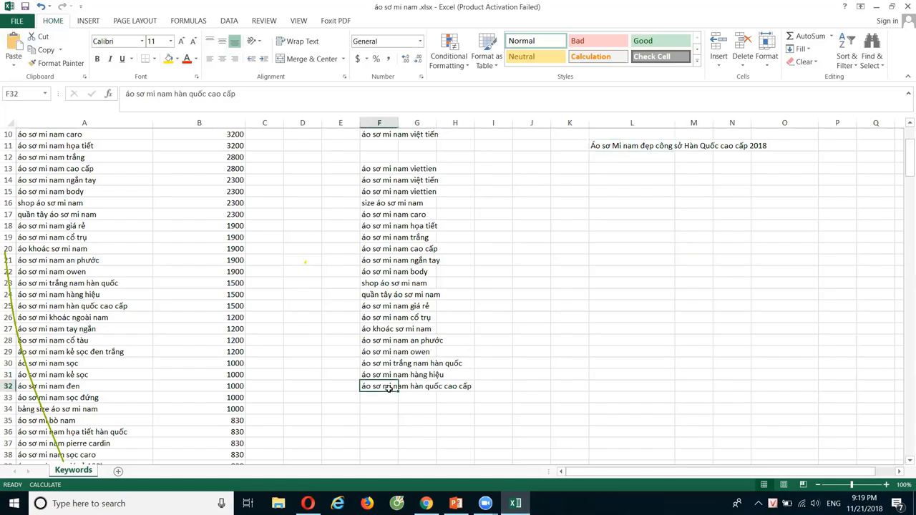
pyautogui.scroll(1, 388, 389)
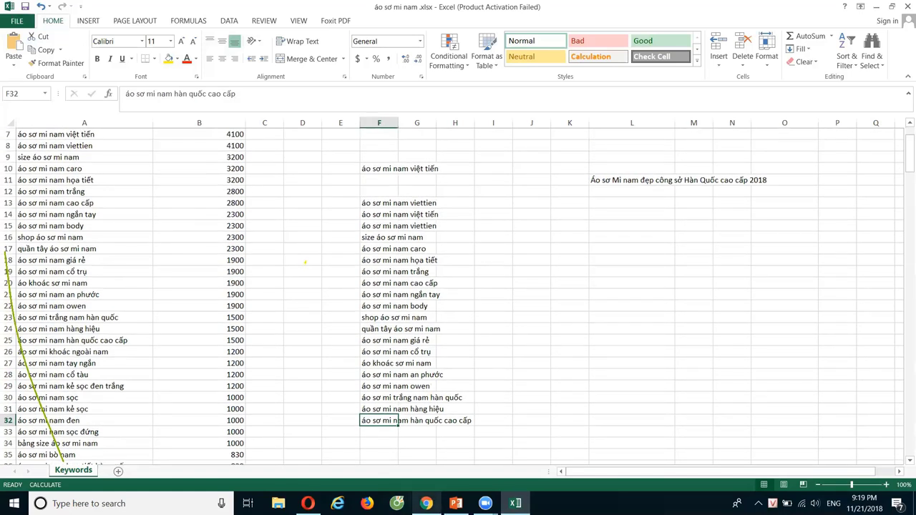
pyautogui.click(426, 503)
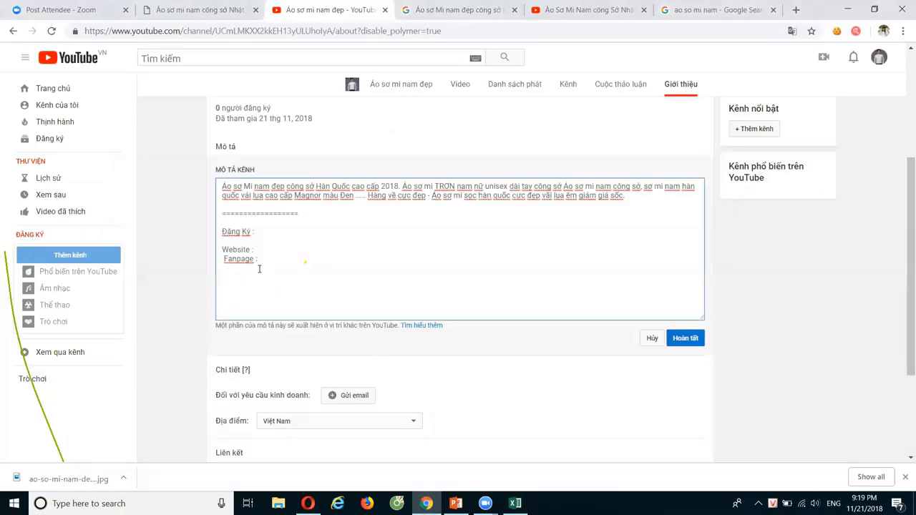
pyautogui.moveTo(222, 231); pyautogui.dragTo(261, 230)
# Recheck the O4, F31 and F32 keywords against the description's Đăng Ký line
pyautogui.click(514, 503)
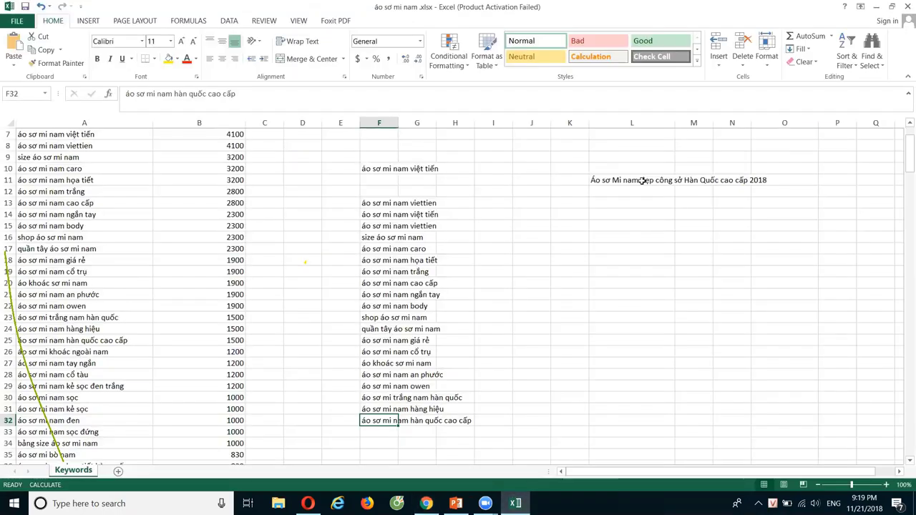
pyautogui.scroll(2, 645, 182)
pyautogui.click(778, 170)
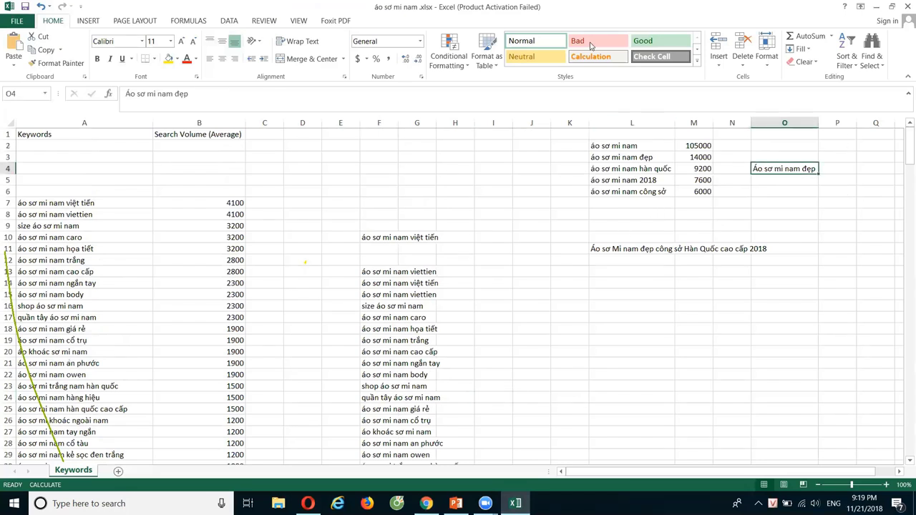
pyautogui.scroll(-3, 480, 315)
pyautogui.click(414, 378)
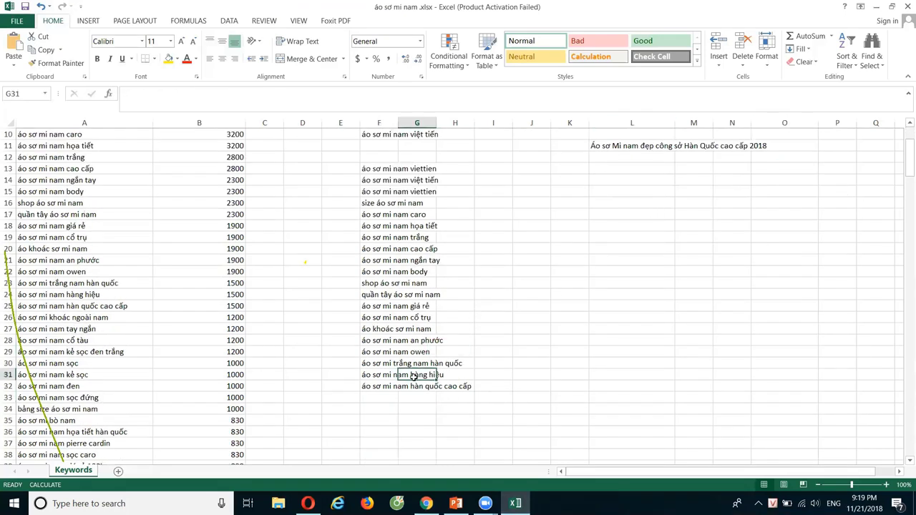
pyautogui.click(386, 376)
pyautogui.scroll(3, 776, 208)
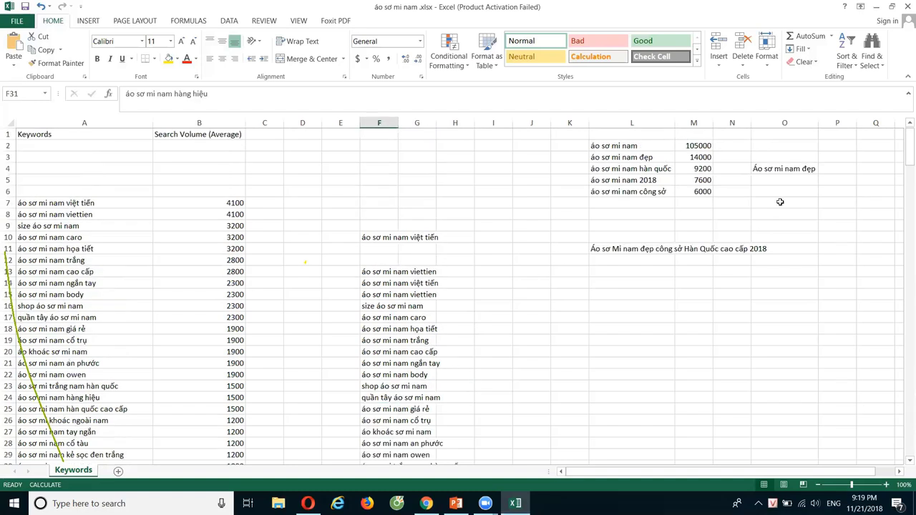
pyautogui.click(794, 173)
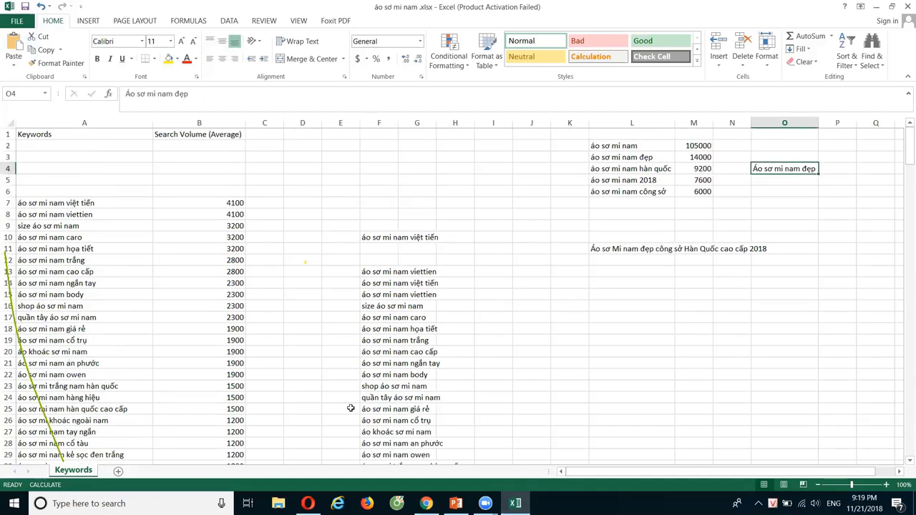
pyautogui.scroll(-5, 352, 407)
pyautogui.click(398, 319)
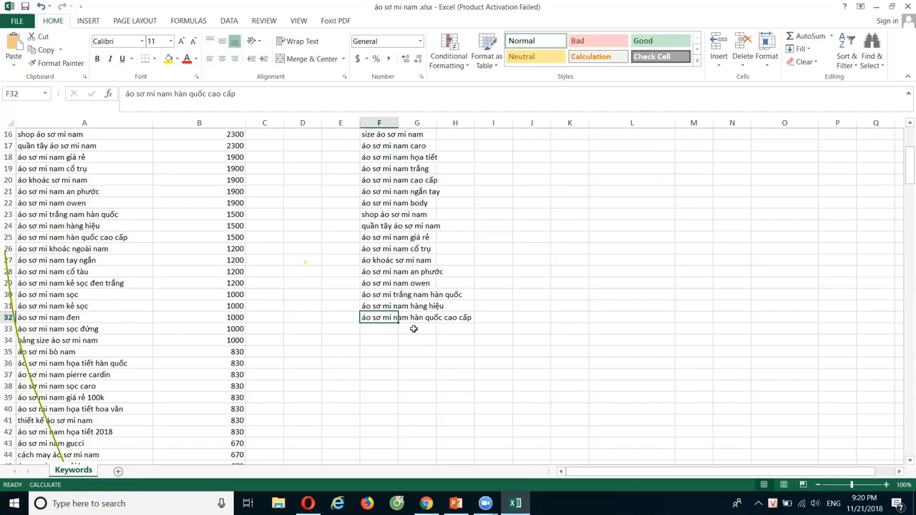
pyautogui.scroll(3, 433, 351)
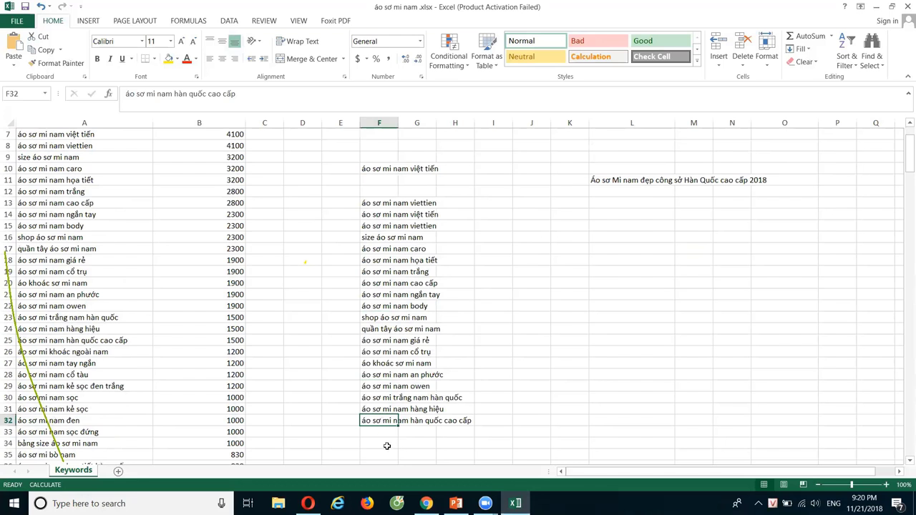
pyautogui.click(426, 503)
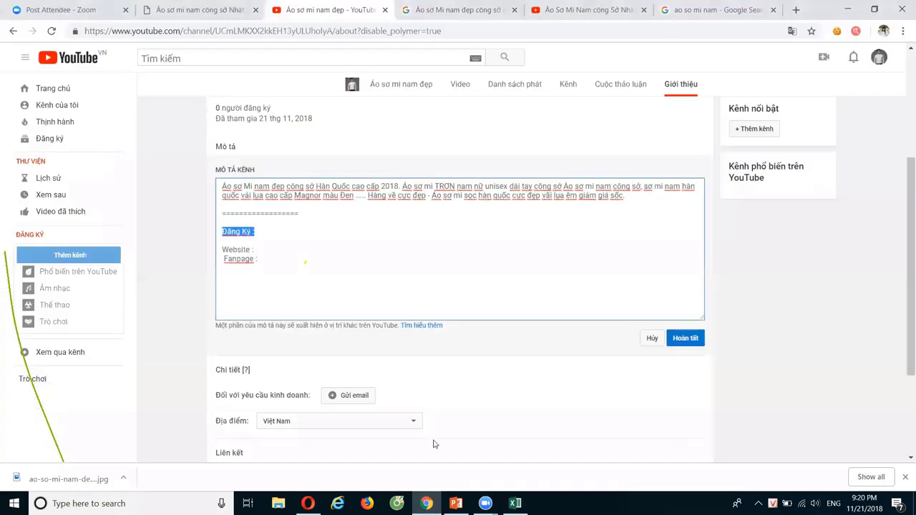
pyautogui.click(293, 252)
pyautogui.moveTo(222, 231); pyautogui.dragTo(314, 228)
pyautogui.click(232, 278)
# Check the F32 keyword 'áo sơ mi nam hàn quốc cao cấp' once more
pyautogui.click(515, 503)
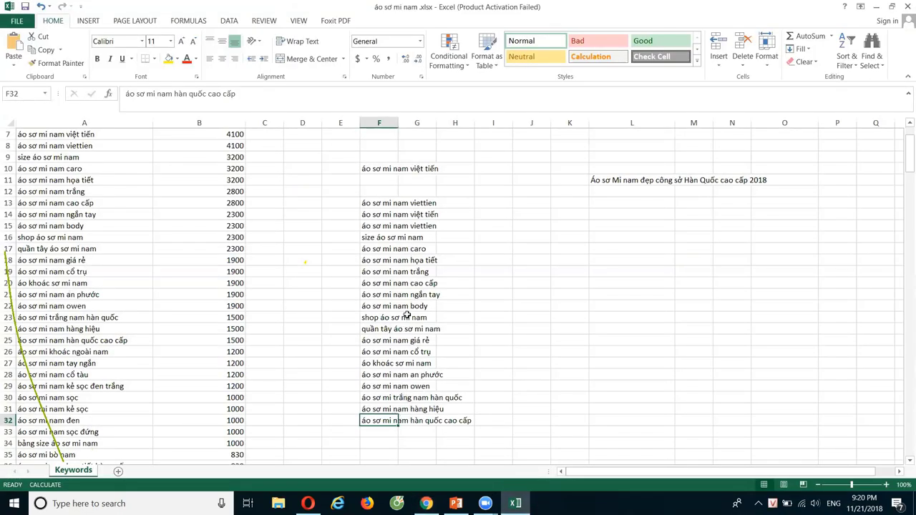
pyautogui.click(508, 432)
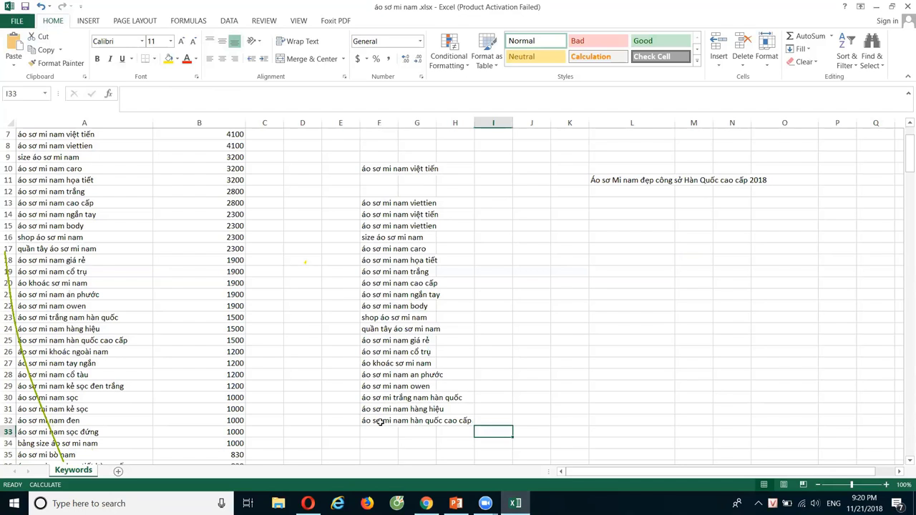
pyautogui.click(381, 422)
pyautogui.scroll(-3, 455, 394)
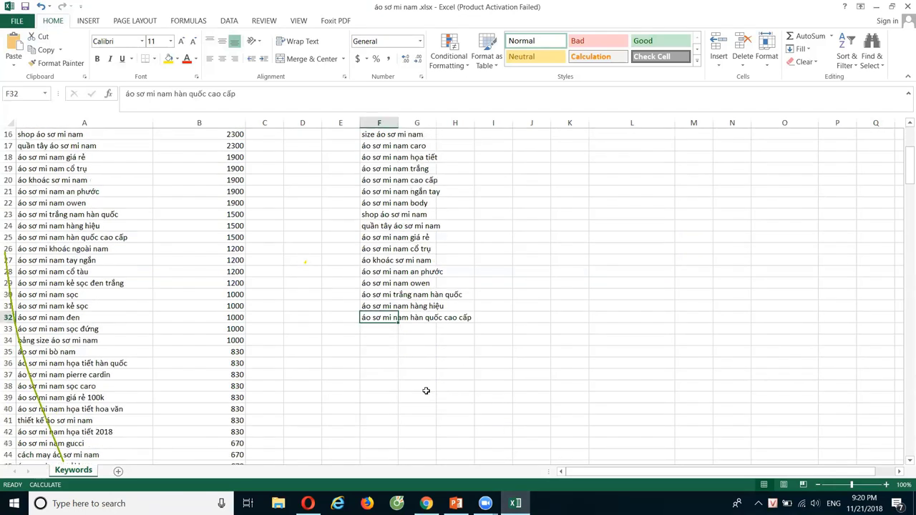
pyautogui.scroll(3, 465, 371)
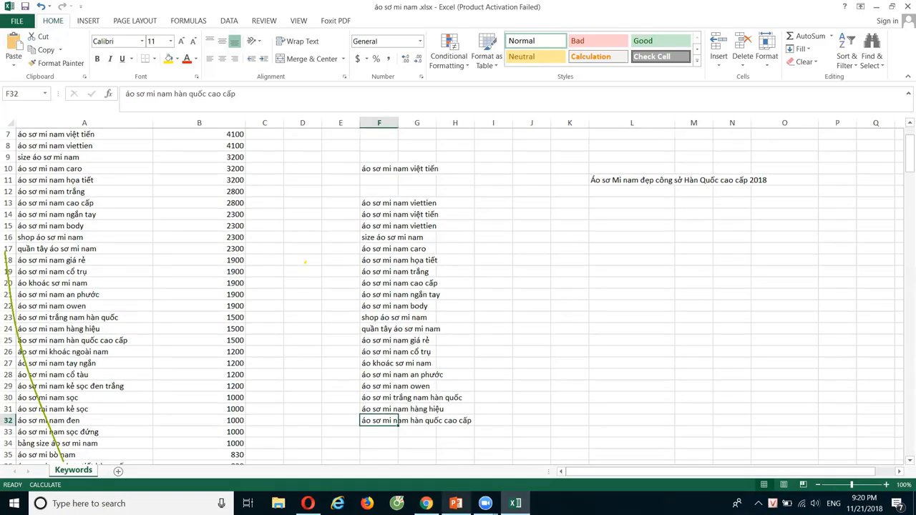
# Scroll below the description on the About page and open the Liên kết custom links editor
pyautogui.click(426, 503)
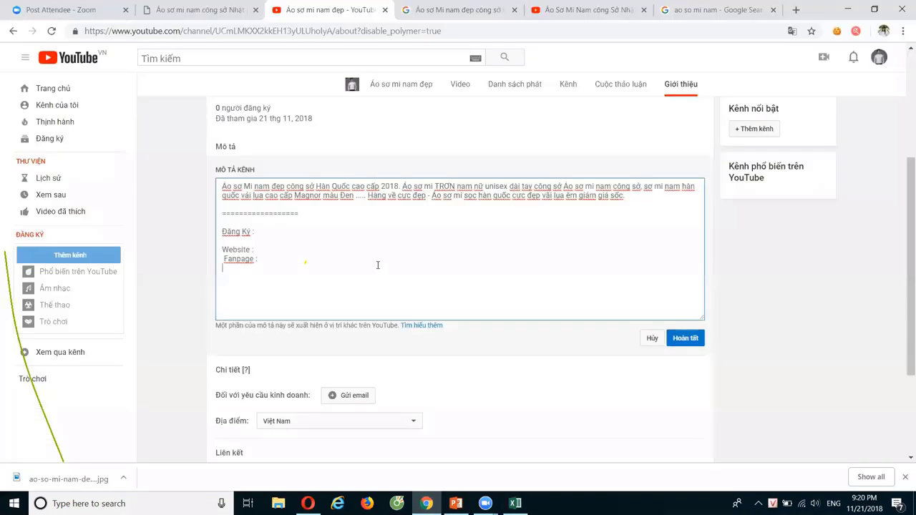
pyautogui.scroll(2, 378, 267)
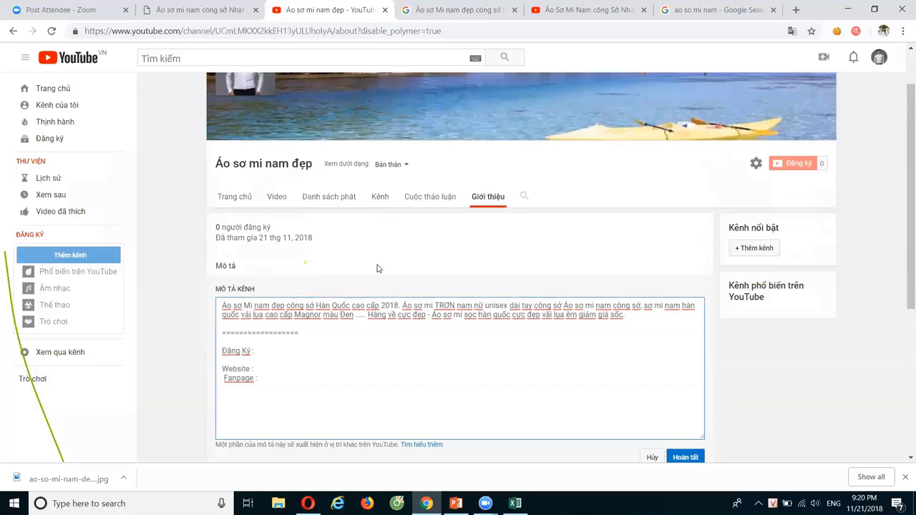
pyautogui.scroll(-3, 378, 267)
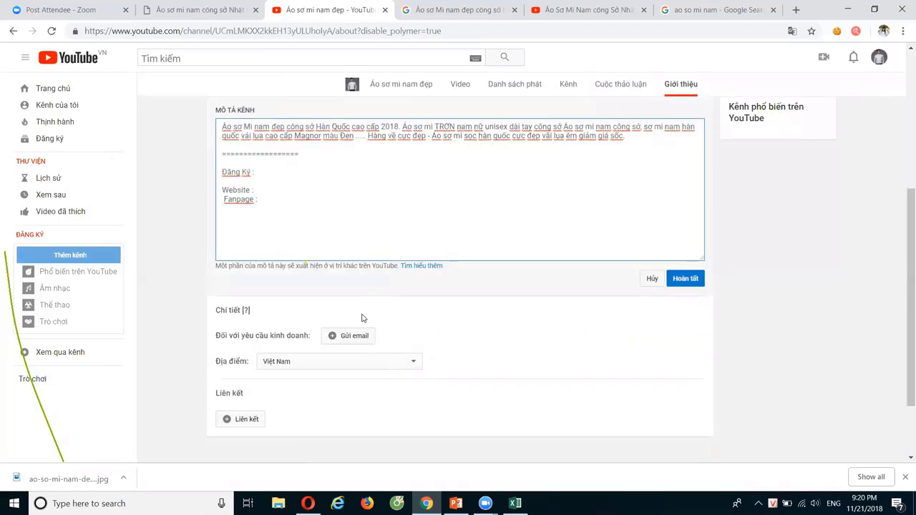
pyautogui.scroll(-1, 322, 336)
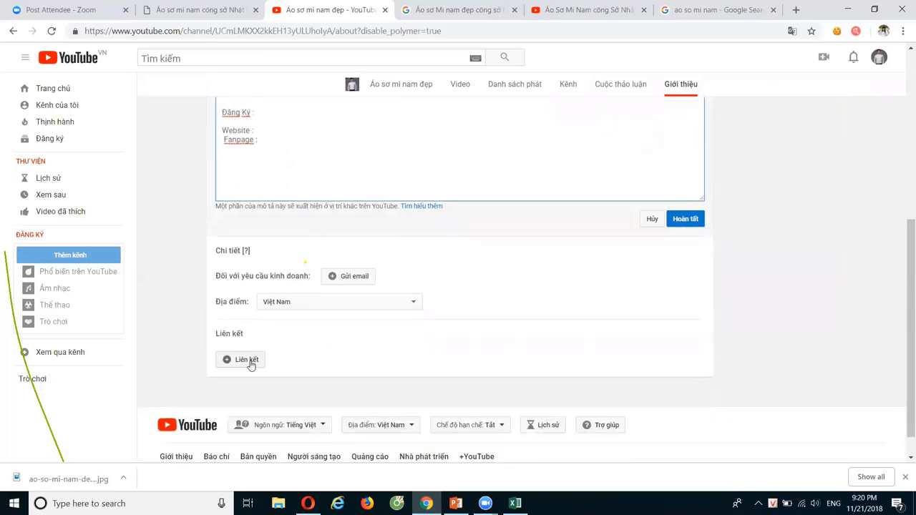
pyautogui.click(247, 359)
pyautogui.scroll(-2, 344, 361)
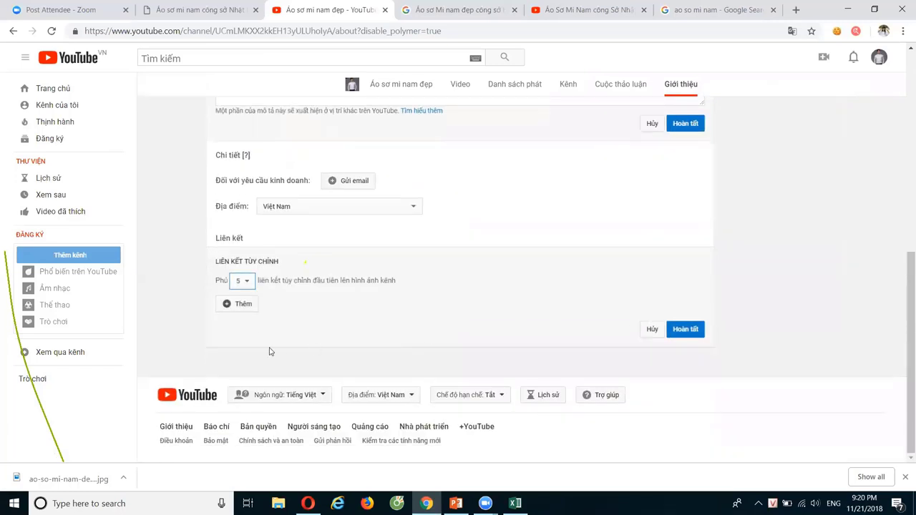
# Add a first custom link row titled levanrtuong.net
pyautogui.click(243, 304)
pyautogui.click(317, 304)
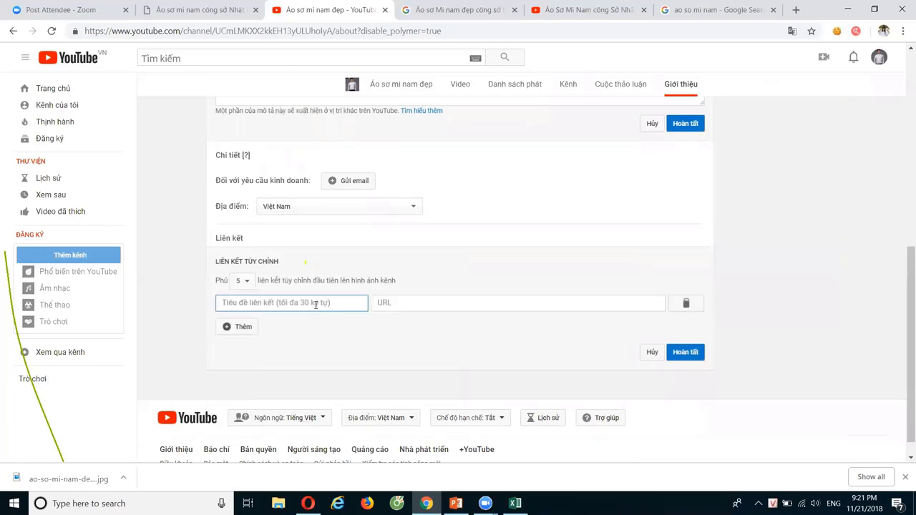
pyautogui.scroll(1, 317, 306)
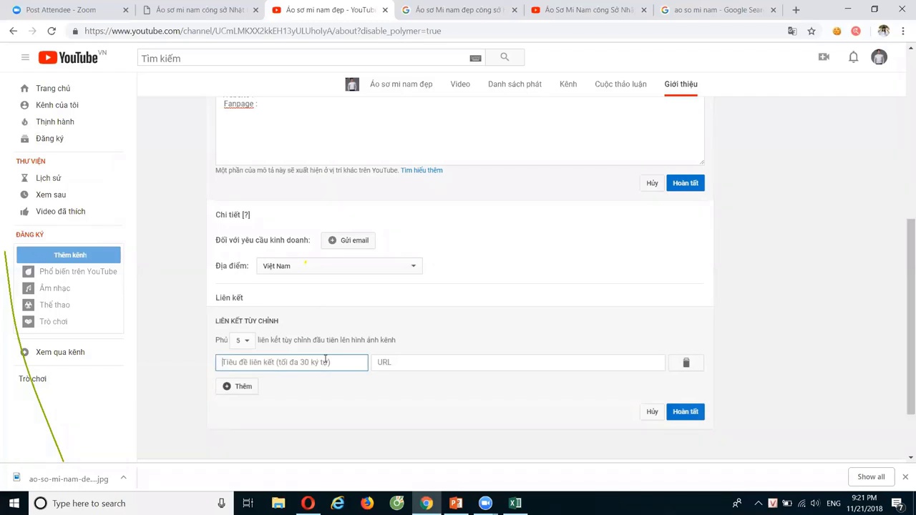
pyautogui.write('le')
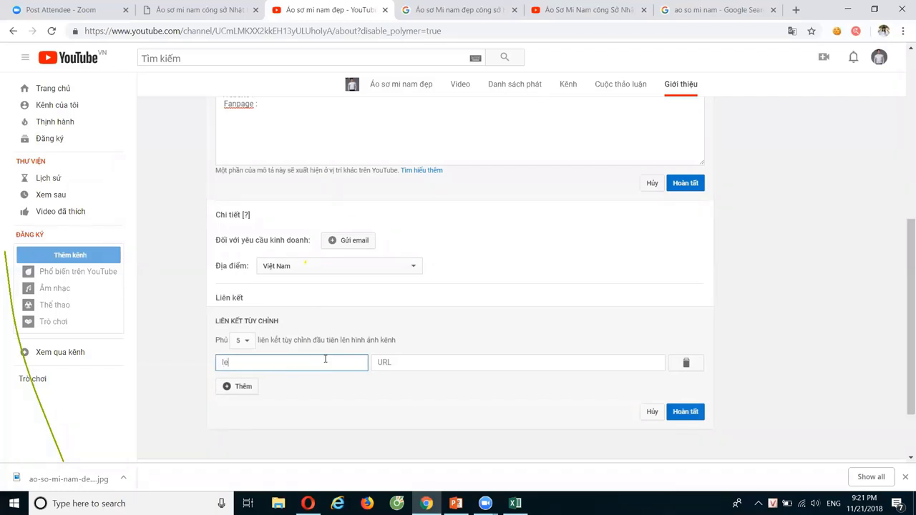
pyautogui.write('vanrtuong.net')
pyautogui.click(441, 363)
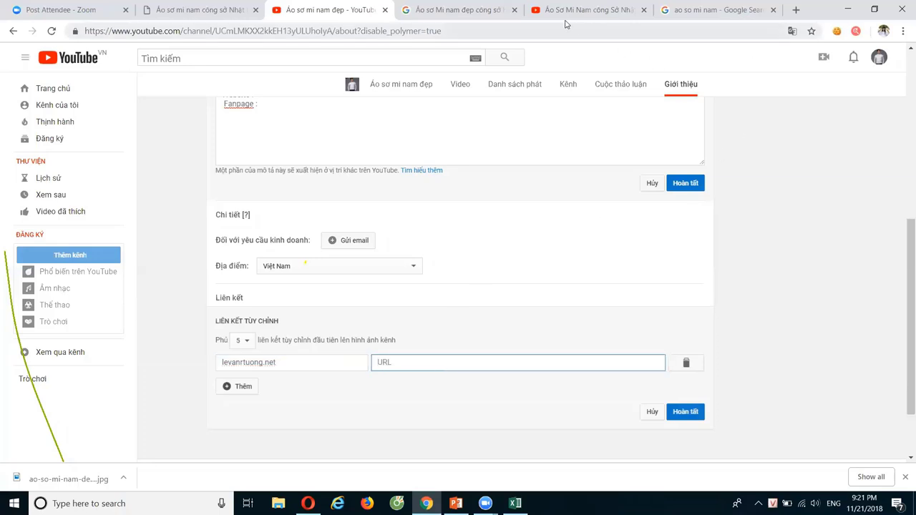
pyautogui.click(472, 16)
pyautogui.click(467, 25)
pyautogui.write('levantruong.net')
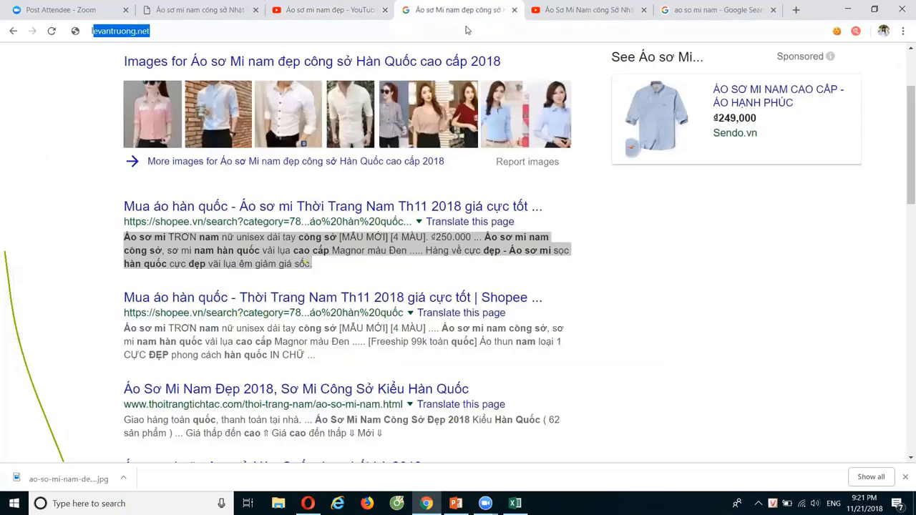
pyautogui.press('Return')
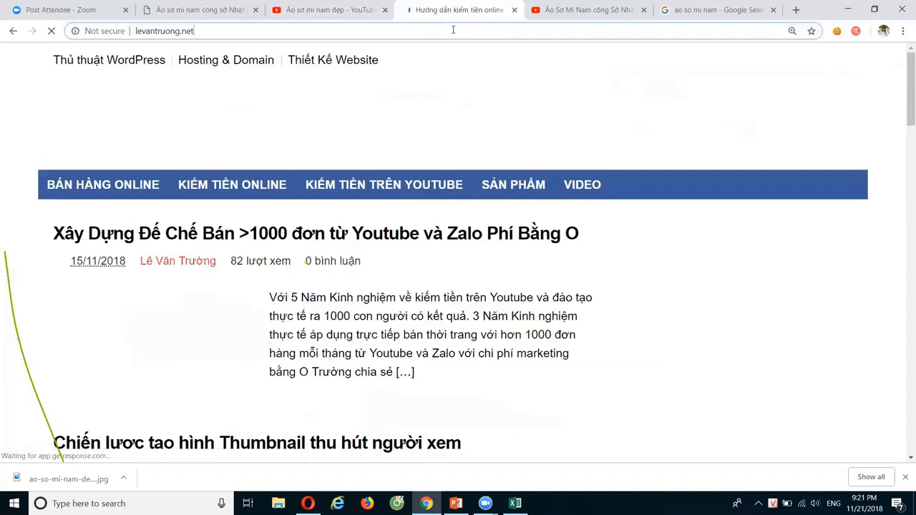
pyautogui.click(368, 12)
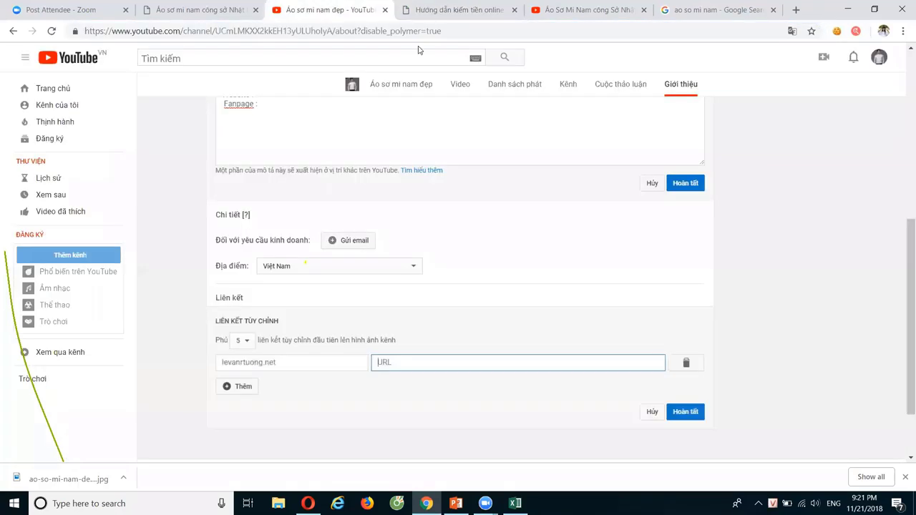
pyautogui.write('http://levantruong.net/')
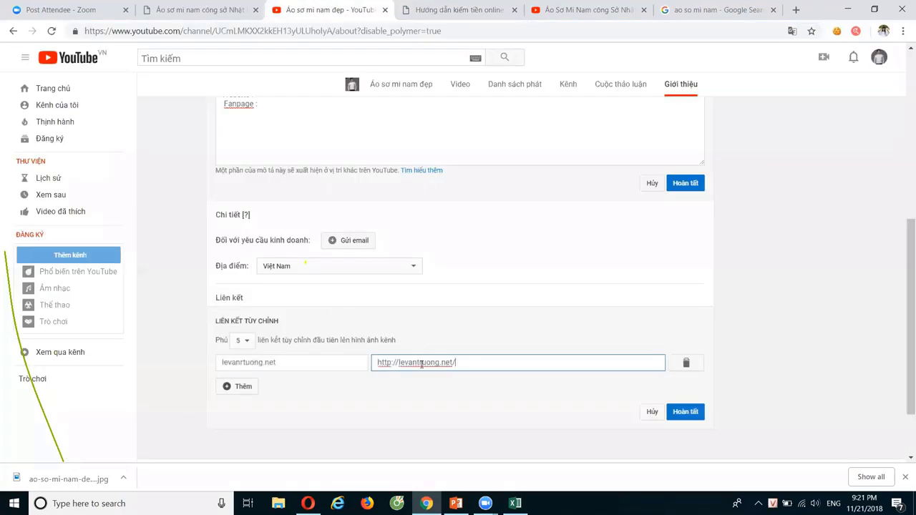
pyautogui.click(244, 387)
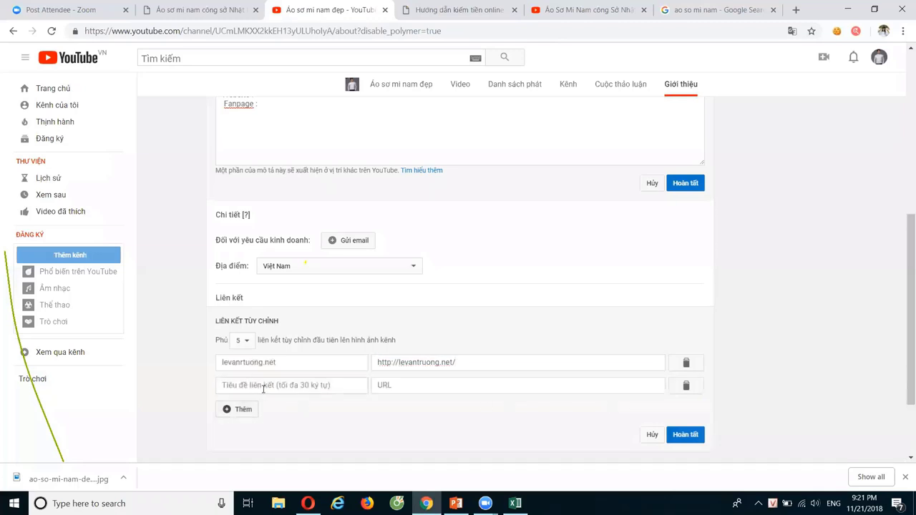
pyautogui.click(271, 385)
pyautogui.write('Fa')
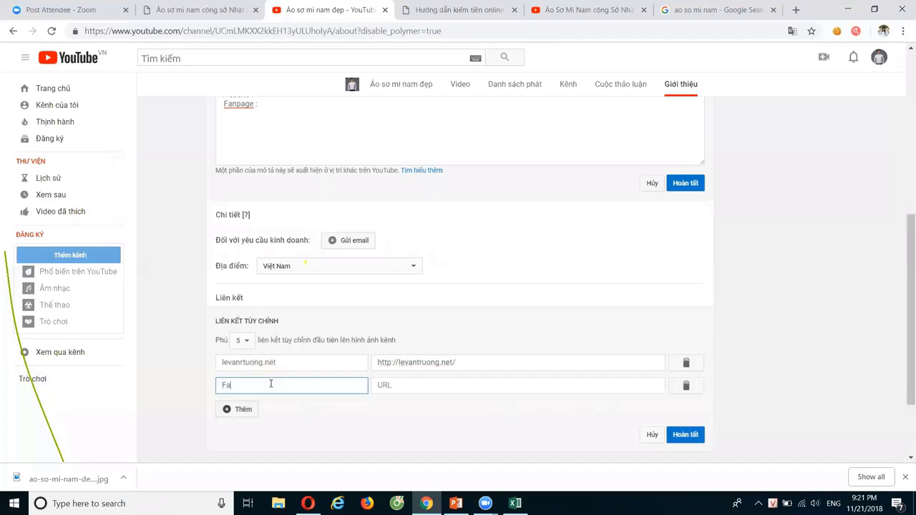
pyautogui.write('npage')
pyautogui.click(437, 10)
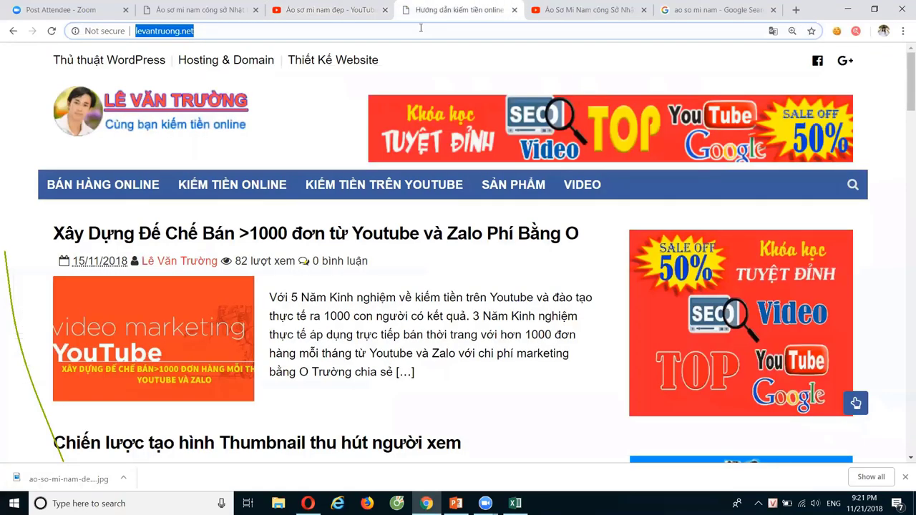
pyautogui.write('fa')
pyautogui.press('Return')
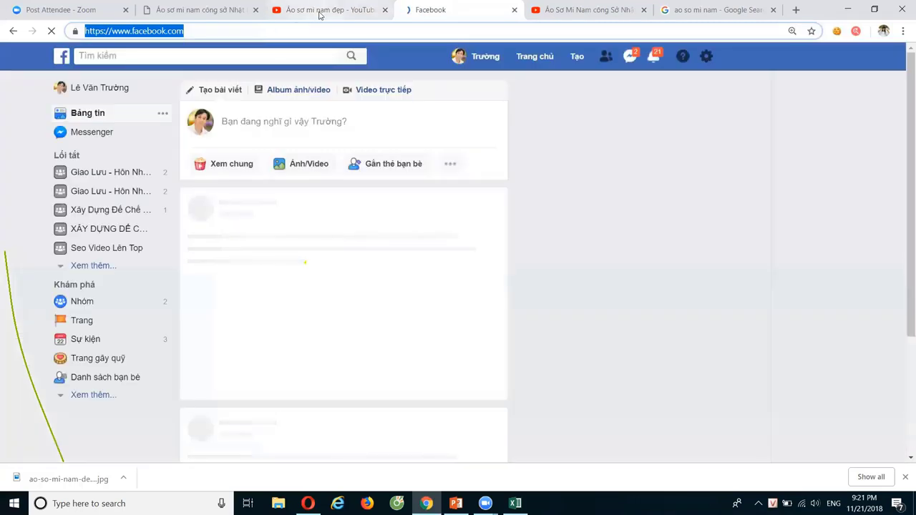
pyautogui.click(320, 14)
pyautogui.click(392, 385)
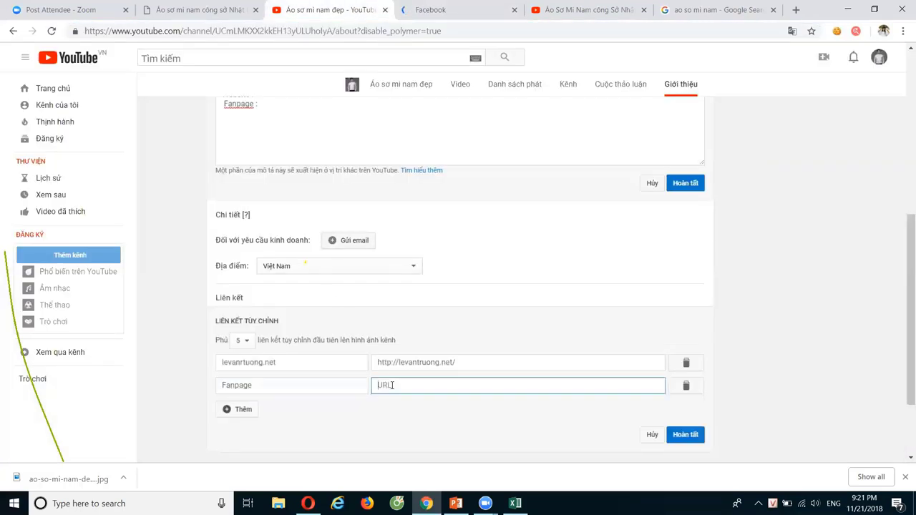
pyautogui.write('https://www.facebook.com/')
# Add several empty link rows, then remove the extras so two blank rows remain
pyautogui.click(248, 410)
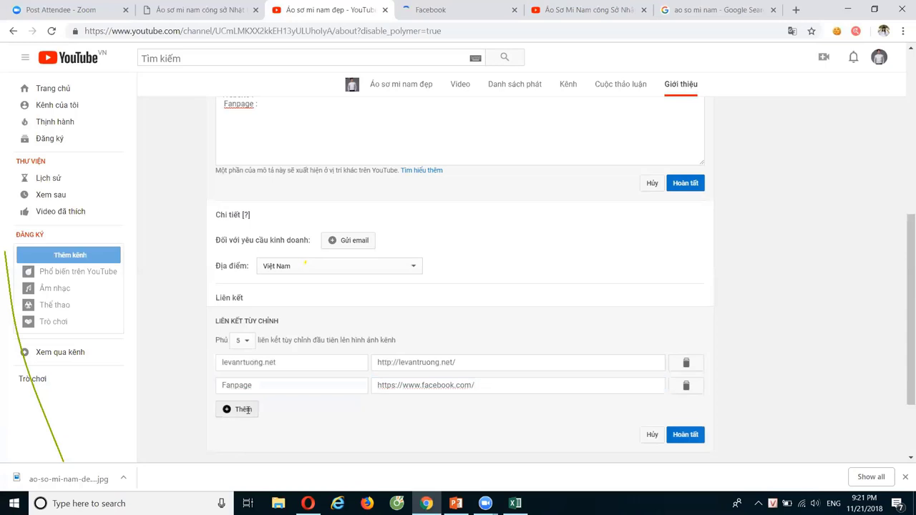
pyautogui.scroll(-2, 348, 303)
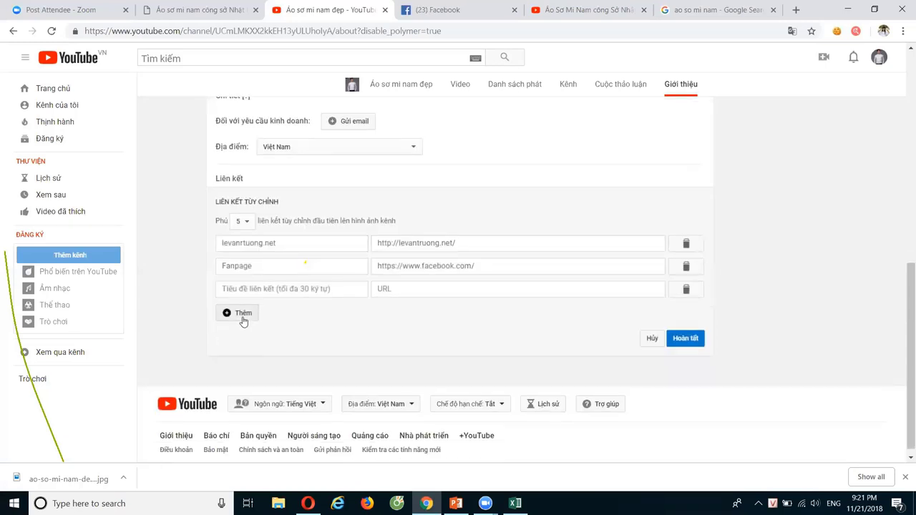
pyautogui.click(243, 317)
pyautogui.click(245, 336)
pyautogui.click(246, 359)
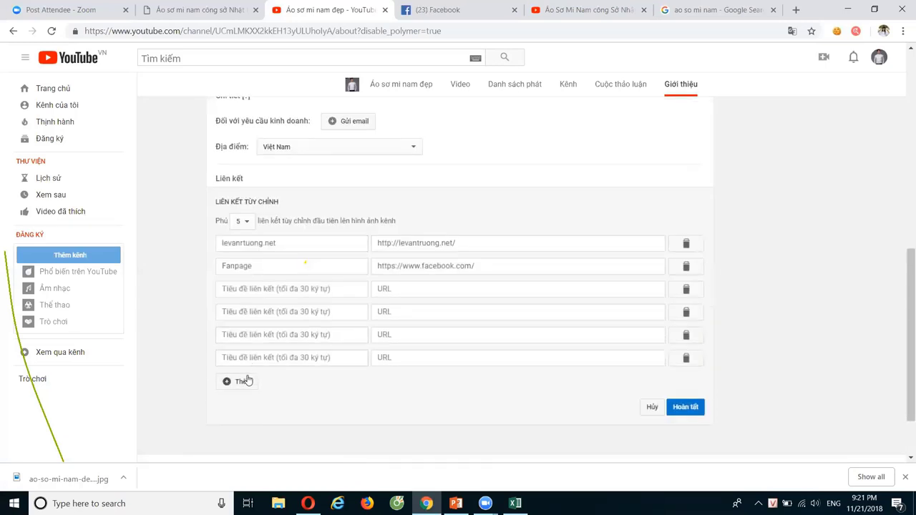
pyautogui.click(246, 381)
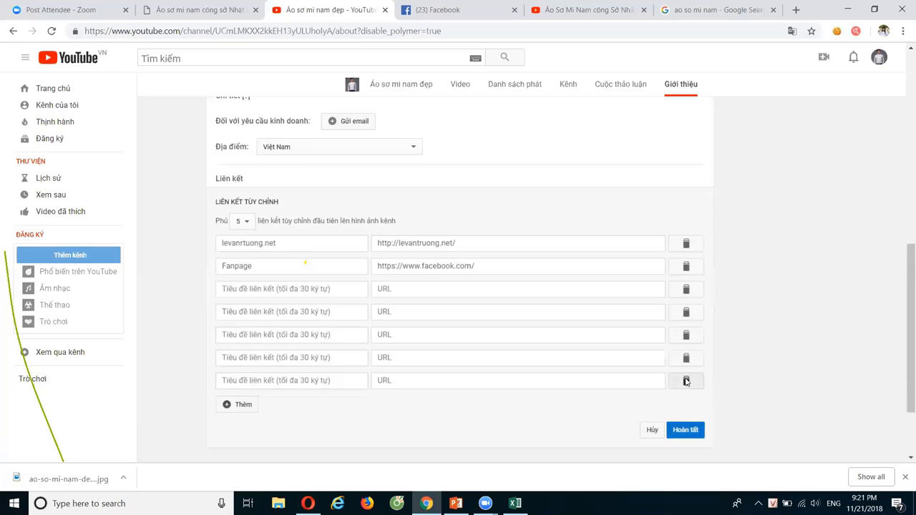
pyautogui.click(686, 382)
pyautogui.click(686, 359)
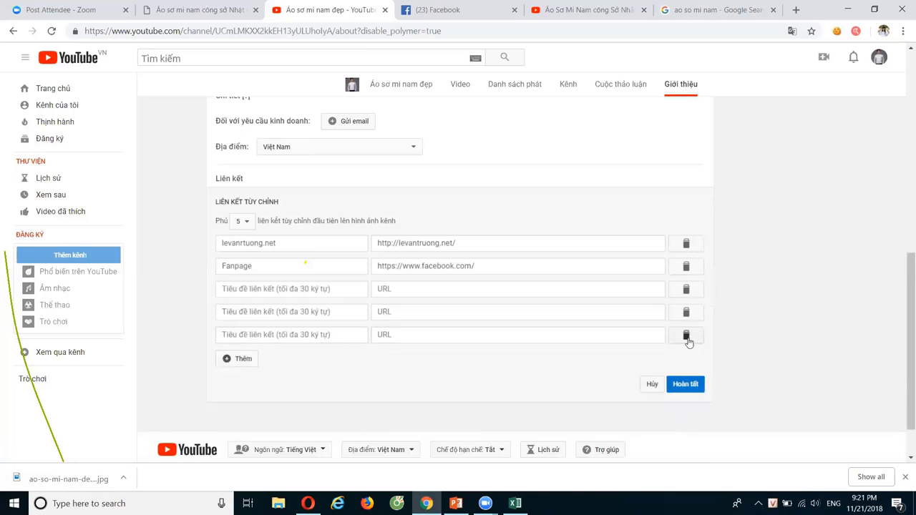
pyautogui.click(686, 337)
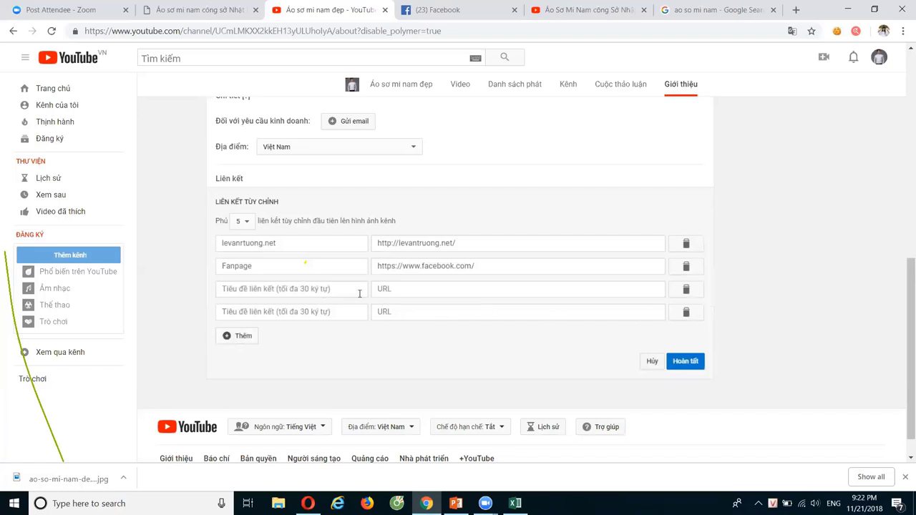
pyautogui.click(319, 245)
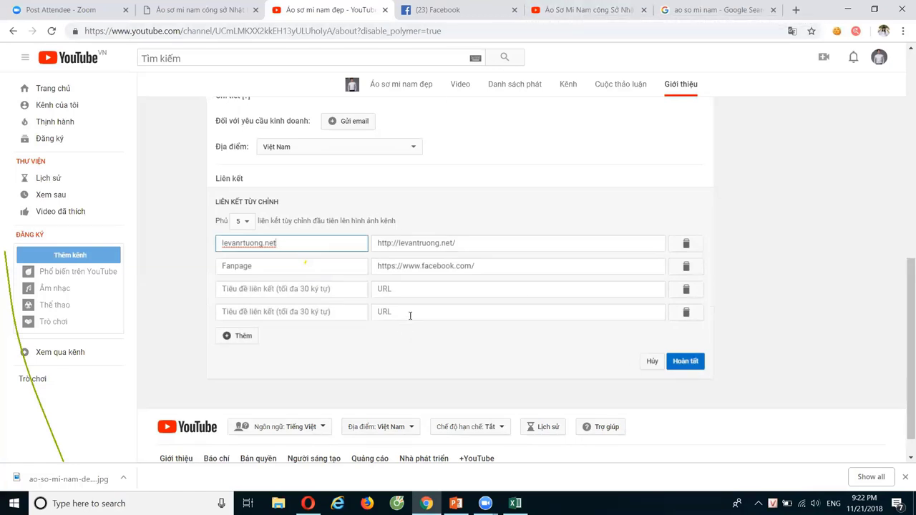
# Save the levanrtuong.net and Fanpage links and check them on the channel banner
pyautogui.click(686, 361)
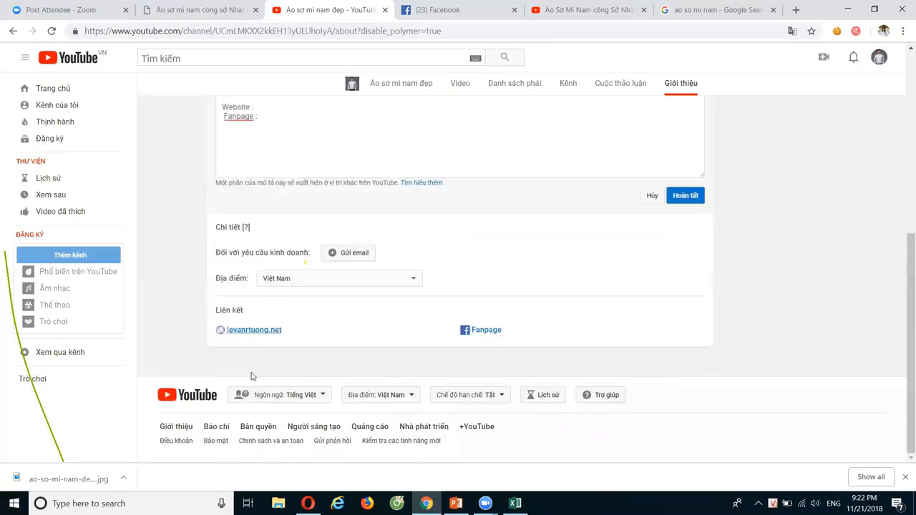
pyautogui.scroll(2, 512, 330)
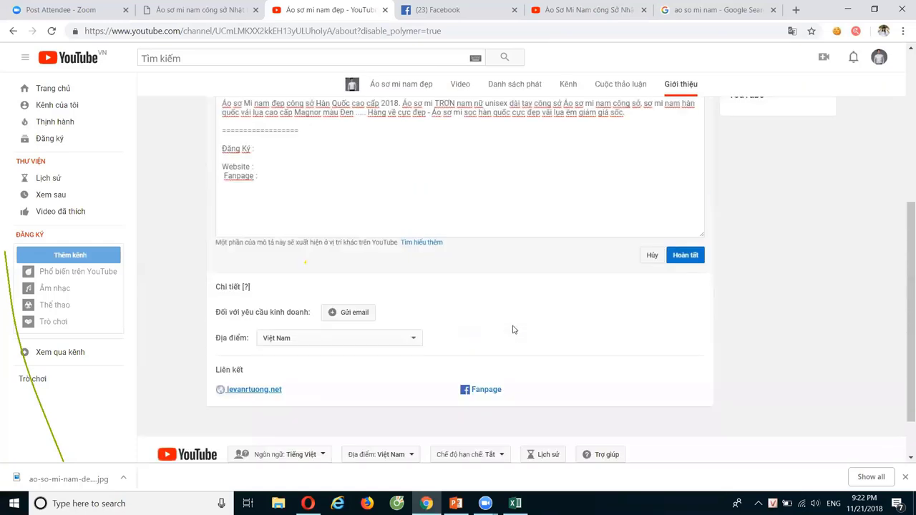
pyautogui.scroll(-2, 512, 330)
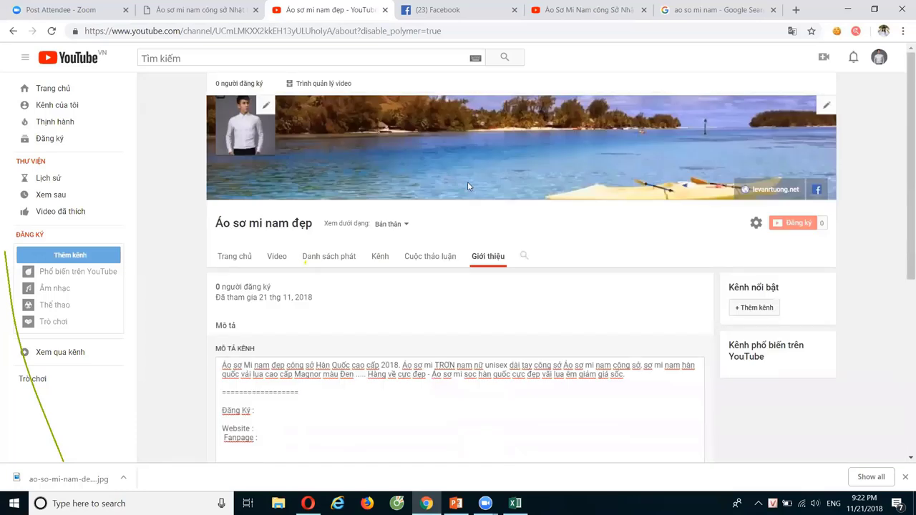
# Search YouTube for 'le van truong' to view the reference channel, then close it and return to About
pyautogui.click(584, 10)
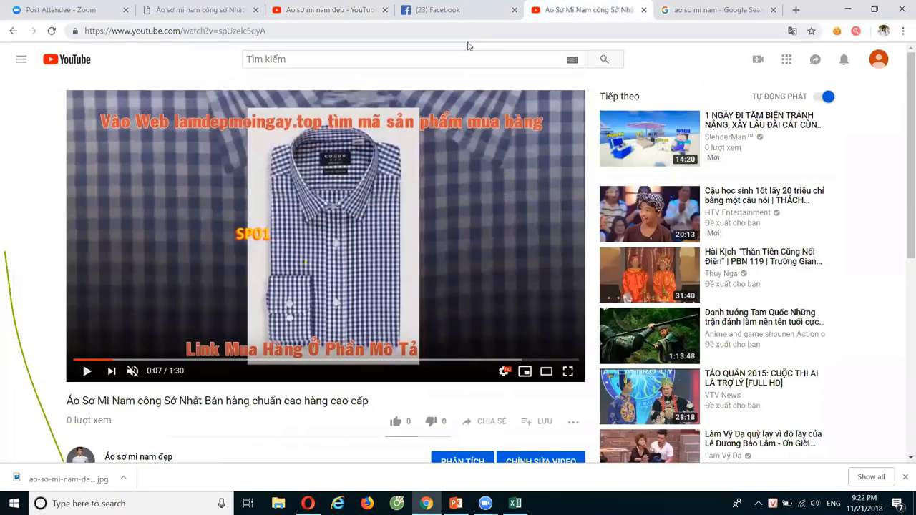
pyautogui.click(450, 56)
pyautogui.write('le')
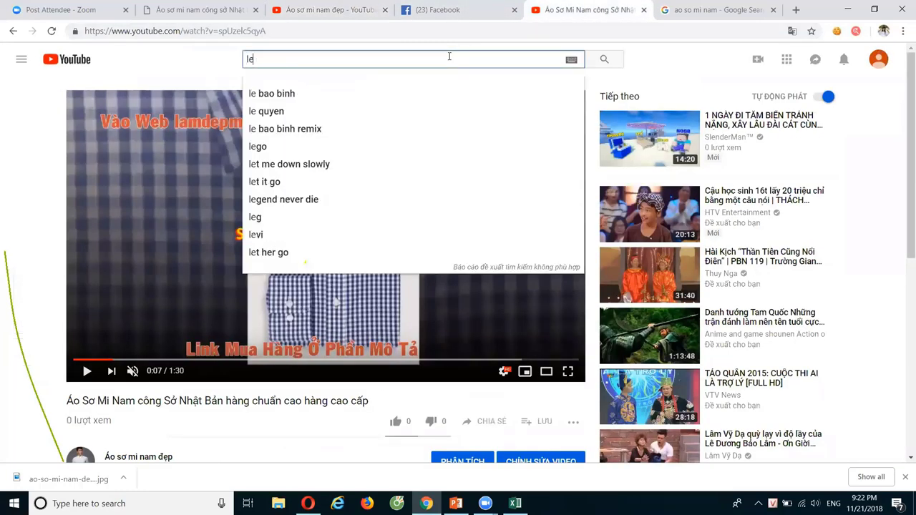
pyautogui.write(' van truong')
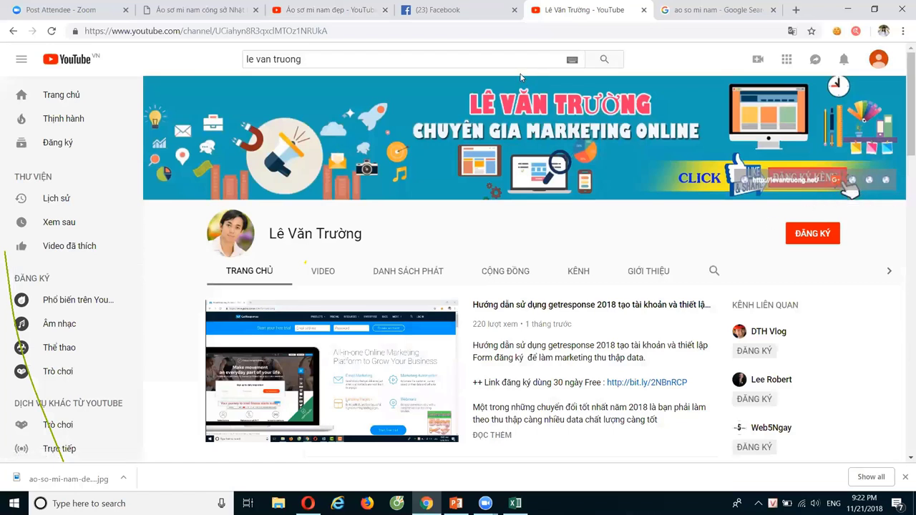
pyautogui.click(643, 10)
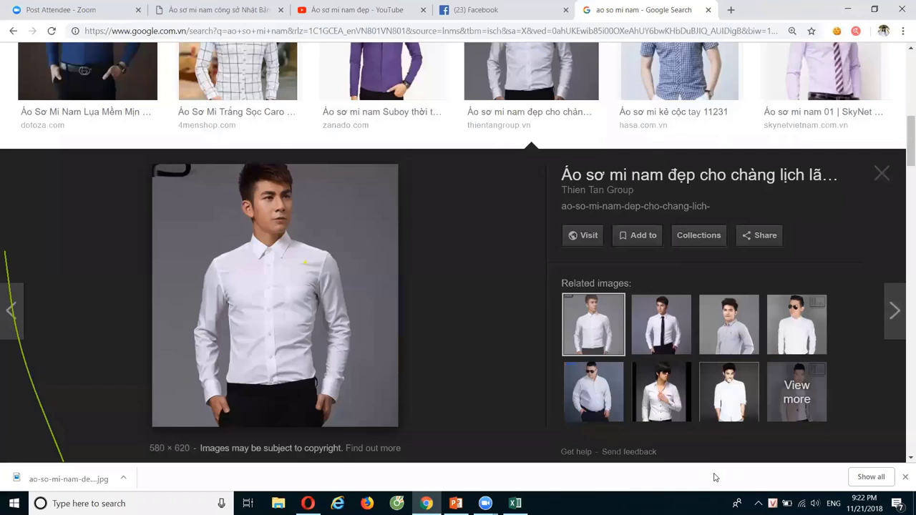
pyautogui.hotkey('ctrl', '3')
# Save the description with Hoàn tất and scroll through the About page to review it
pyautogui.scroll(-4, 585, 328)
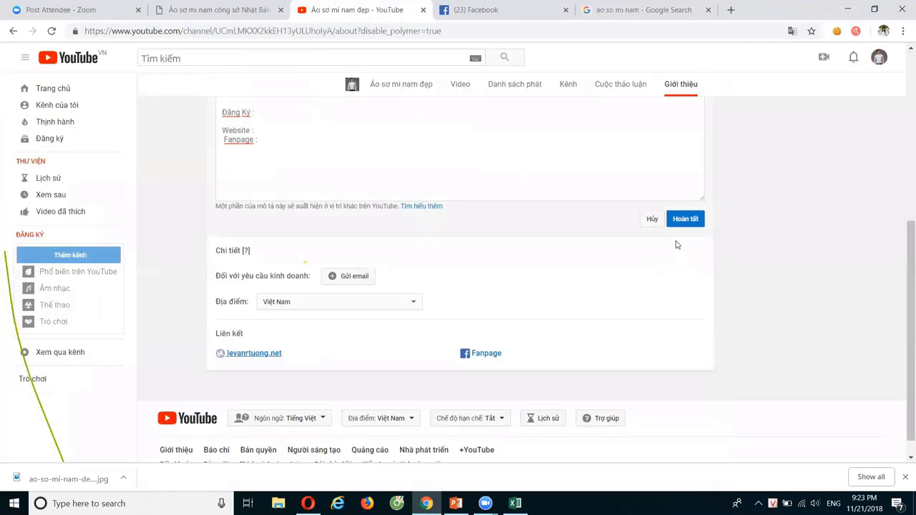
pyautogui.click(685, 221)
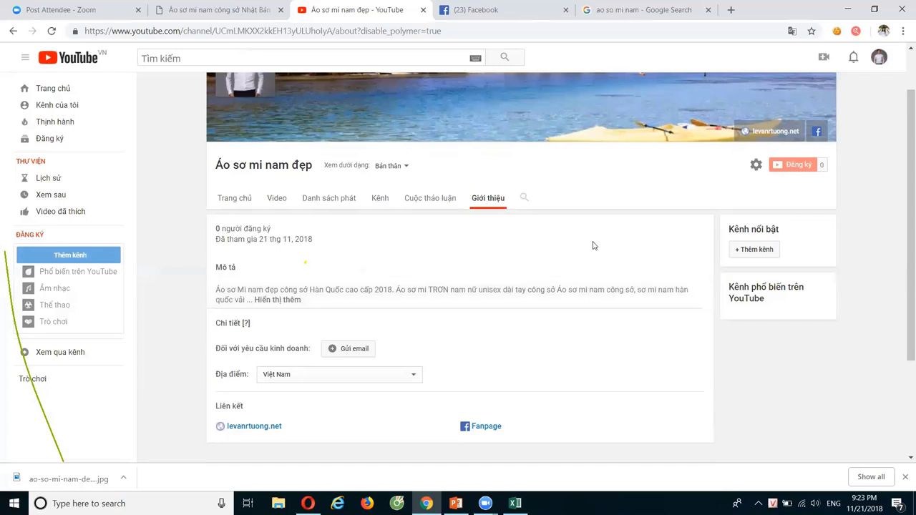
pyautogui.scroll(1, 593, 246)
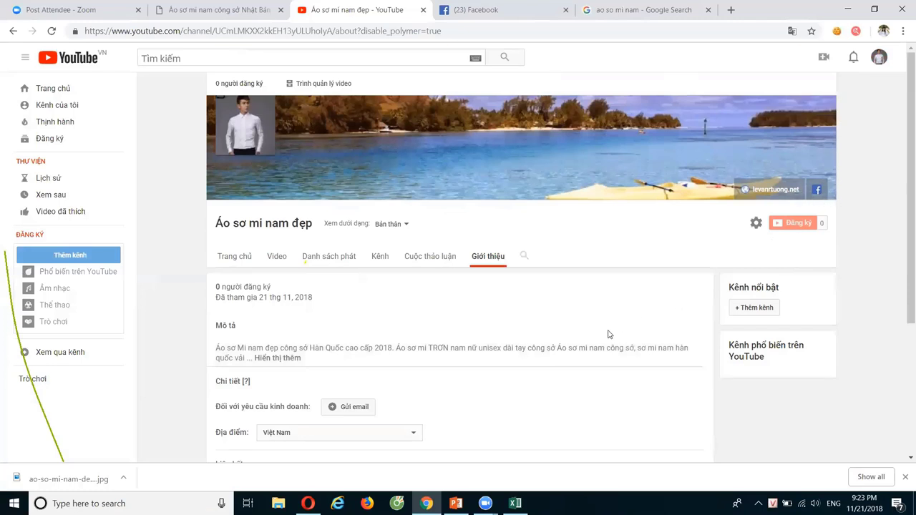
pyautogui.scroll(-2, 609, 334)
pyautogui.scroll(2, 608, 334)
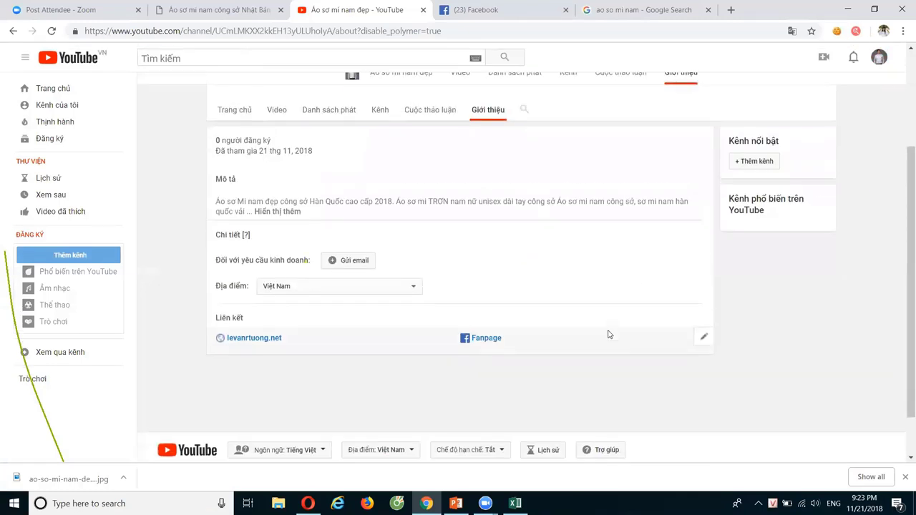